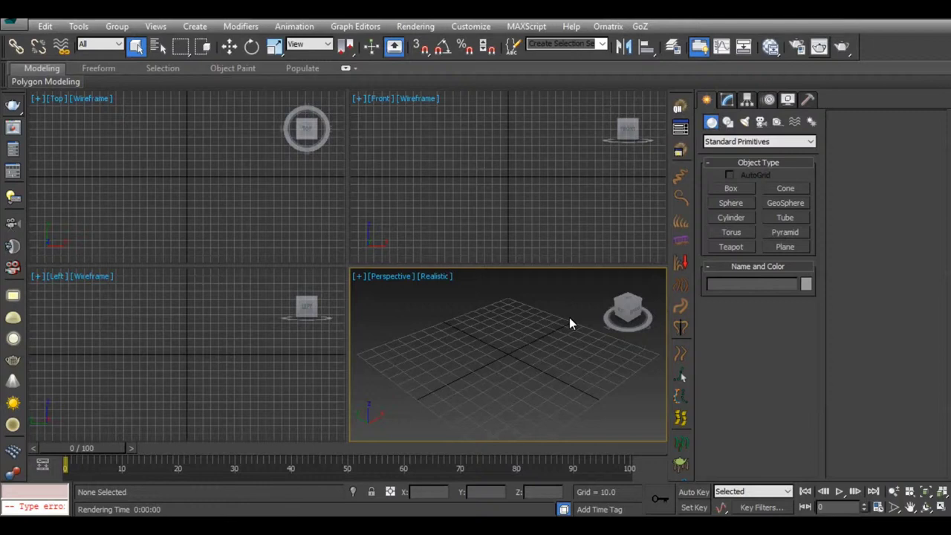
Create a cube at the grid centre and convert it to an Editable Poly.
key("alt+w")
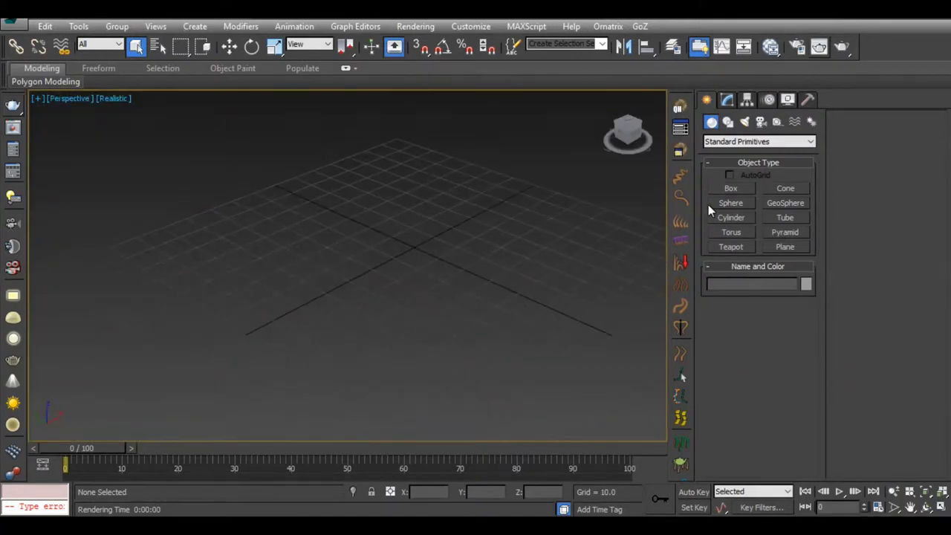
left_click(731, 187)
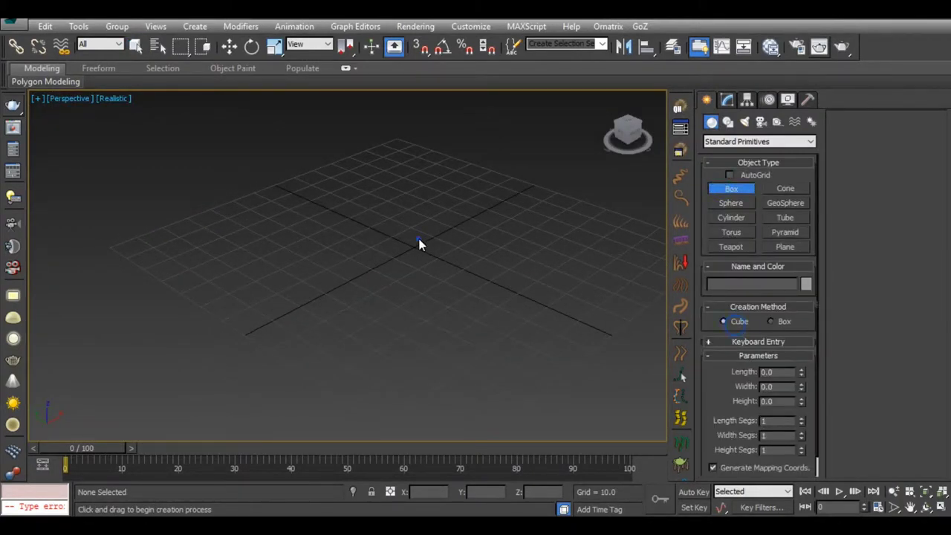
left_click_drag(418, 240, 437, 269)
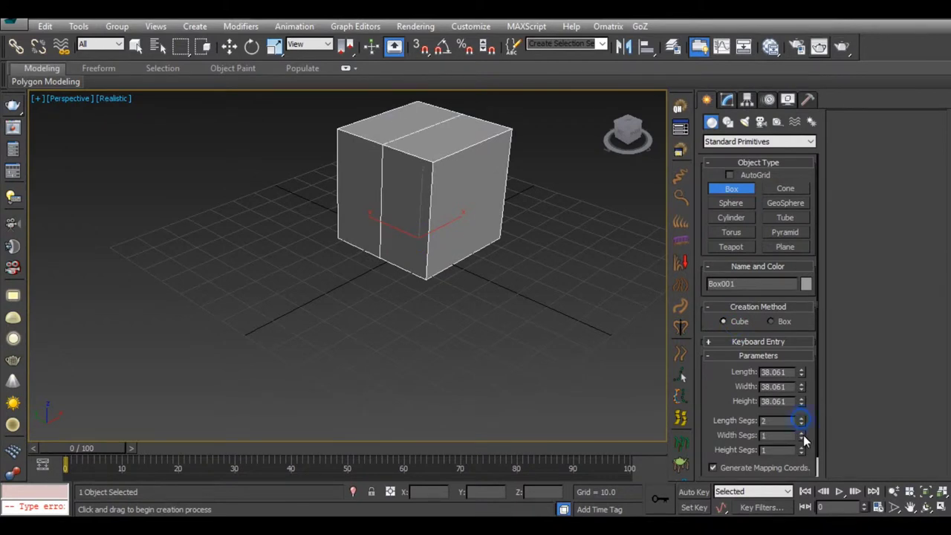
right_click(480, 233)
right_click(465, 168)
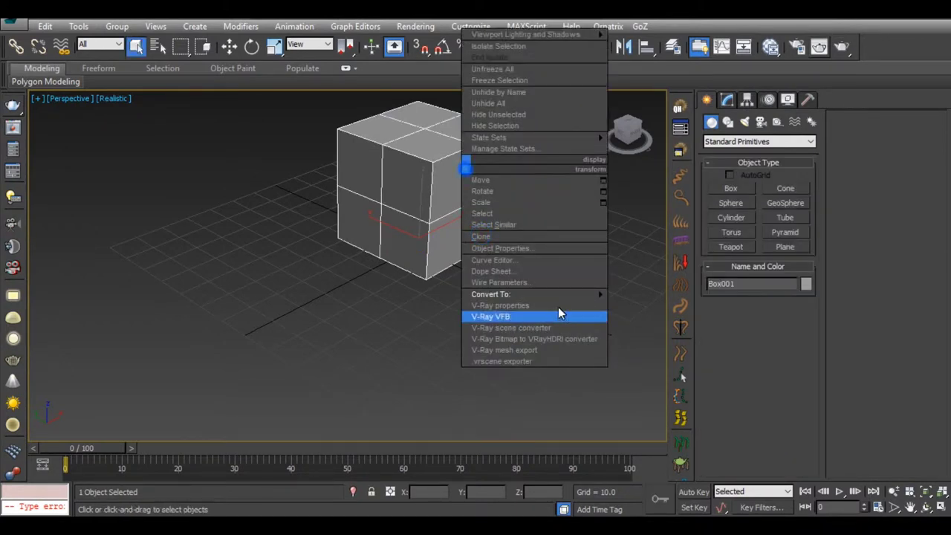
left_click(630, 303)
Add a Spherify modifier to round the cube.
left_click(758, 138)
scroll(784, 310, "down", 5)
scroll(784, 304, "down", 10)
scroll(780, 305, "down", 10)
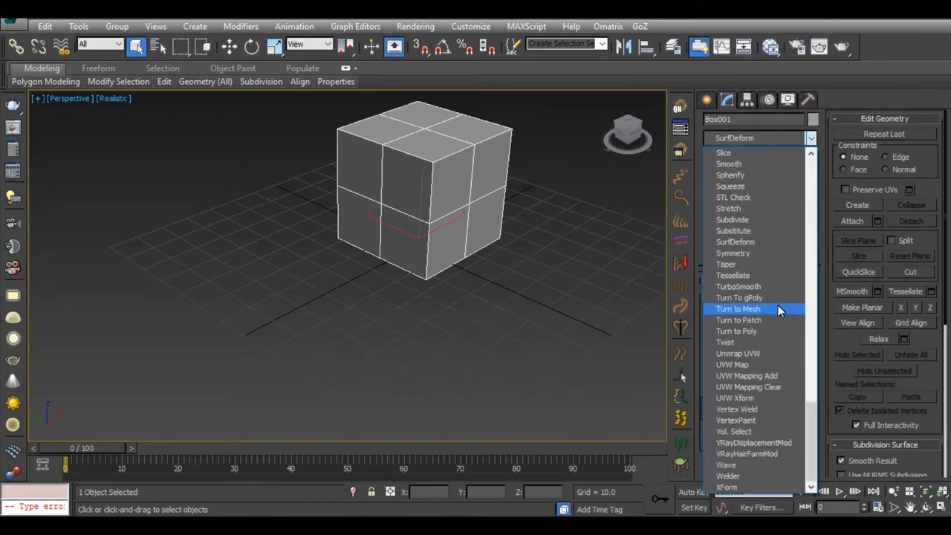
left_click(749, 176)
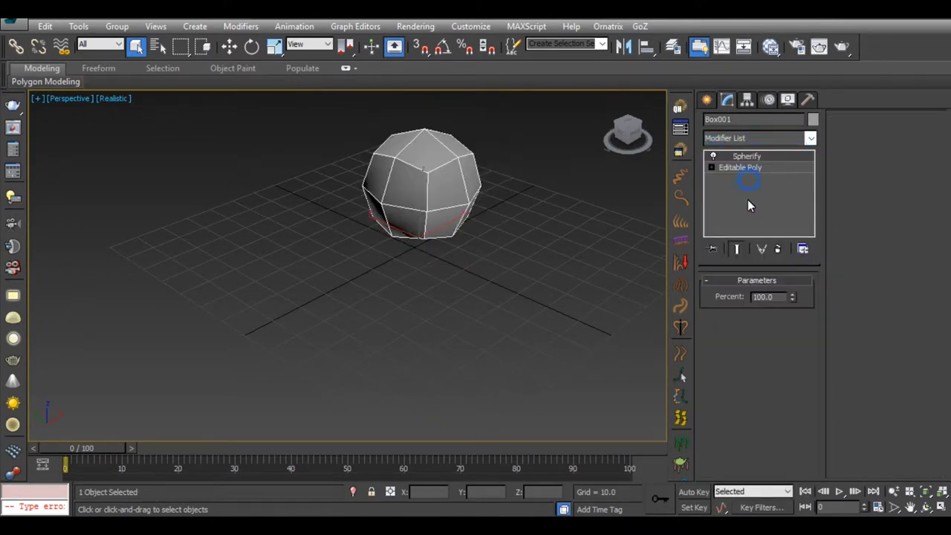
Collapse Spherify into the Editable Poly and enter Edge mode in a maximized Front view.
middle_click_drag(486, 191, 445, 145, "alt")
key("w")
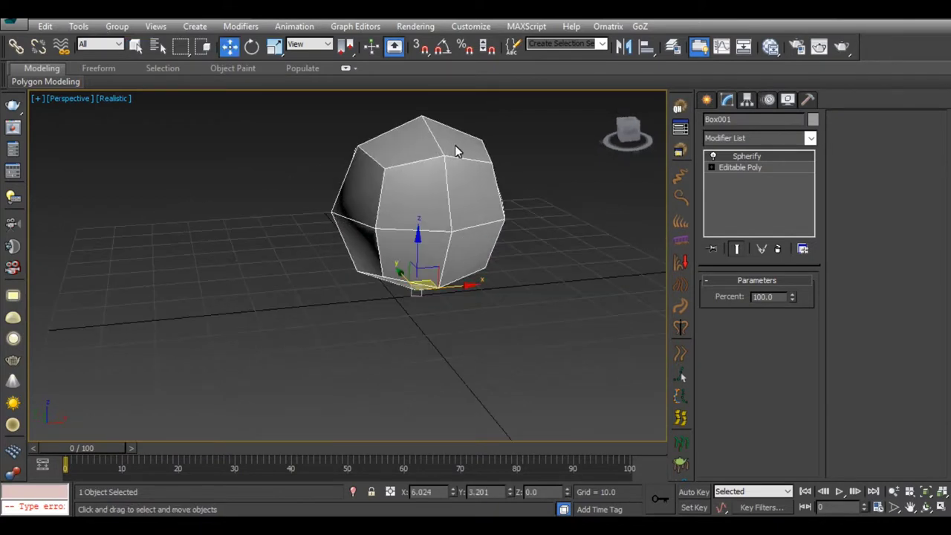
right_click(455, 145)
left_click(642, 278)
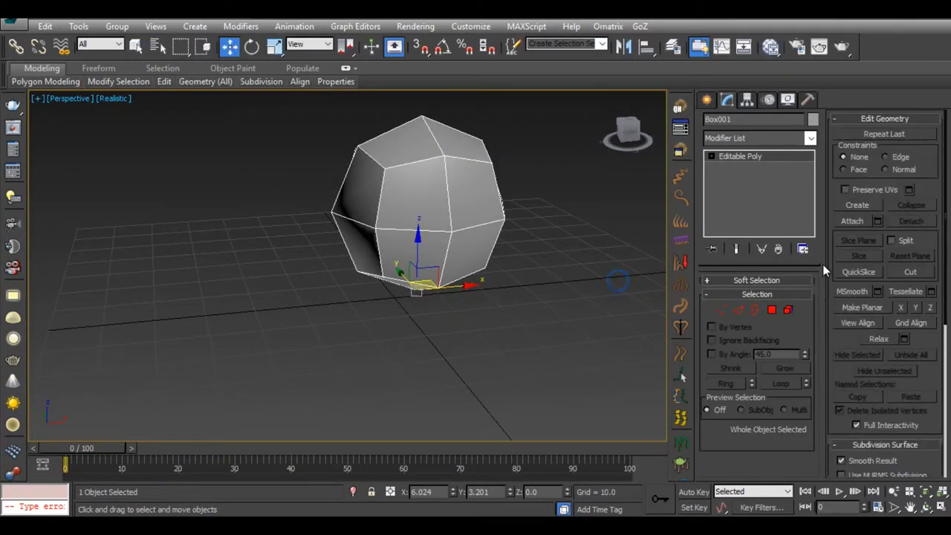
left_click(738, 310)
key("alt+w")
key("alt+w")
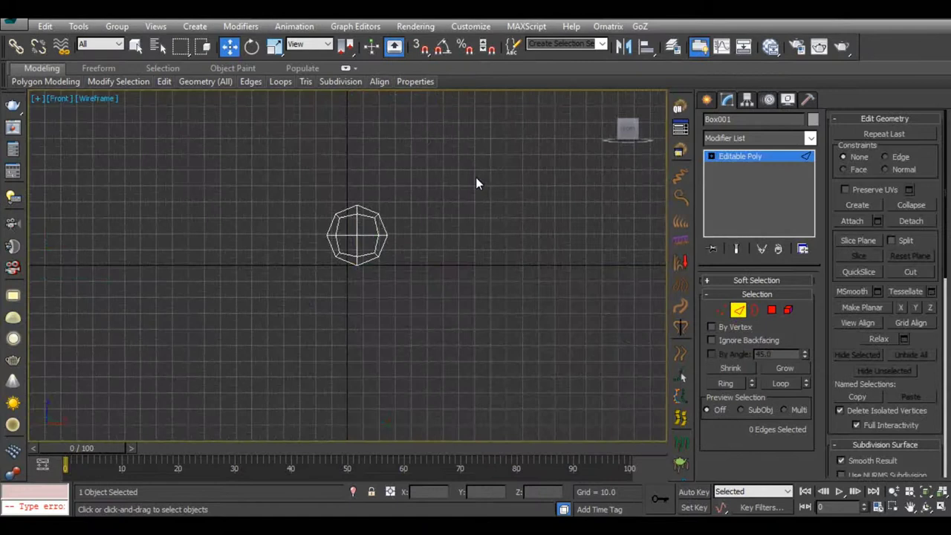
Select the outline, left-side and lower-right edges of the inner ring in Front view.
scroll(292, 254, "up", 3)
scroll(442, 233, "up", 2)
left_click_drag(415, 224, 491, 252)
left_click_drag(444, 301, 424, 355, "ctrl")
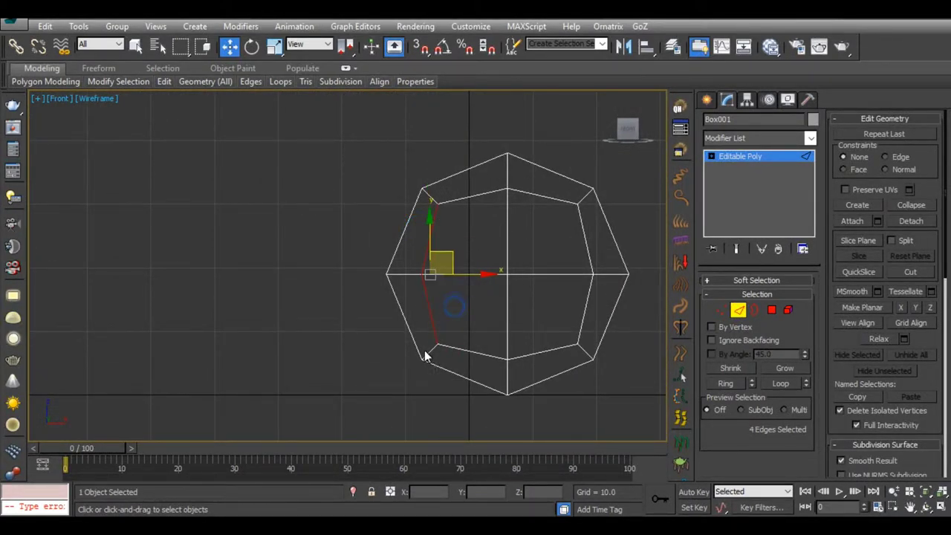
middle_click_drag(434, 361, 427, 327)
scroll(476, 330, "up", 2)
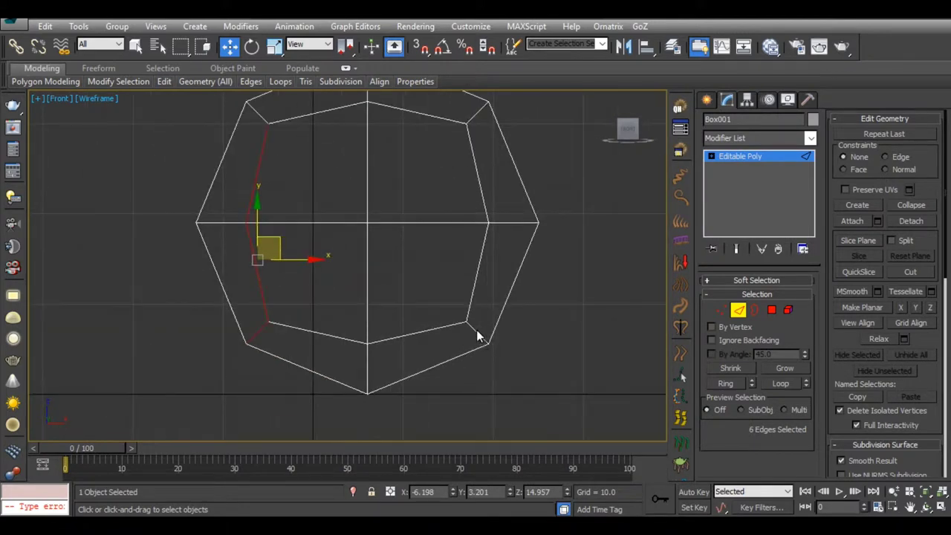
left_click(491, 328, "ctrl")
left_click(449, 353)
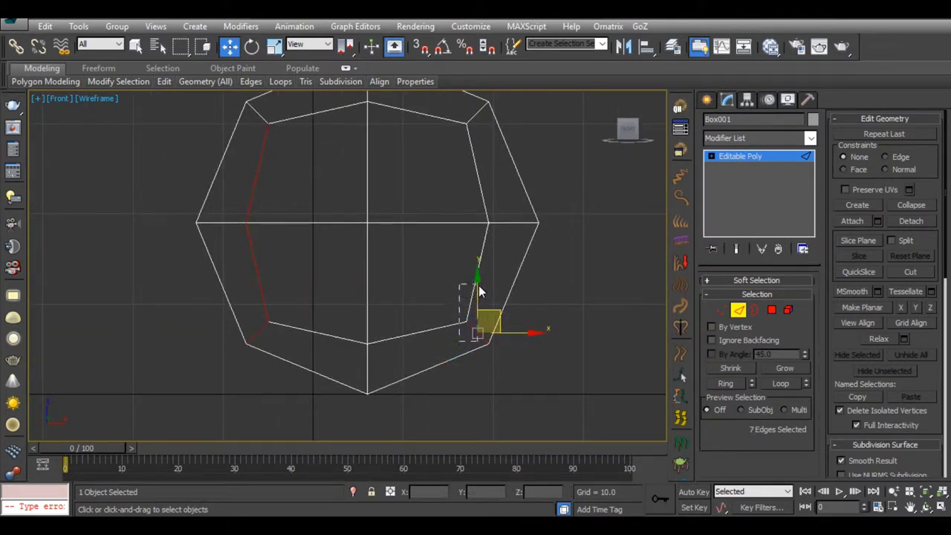
Add the right-side and upper ring edges, remove two strays, and return to Perspective.
left_click_drag(479, 291, 480, 293, "ctrl")
middle_click_drag(408, 350, 441, 378)
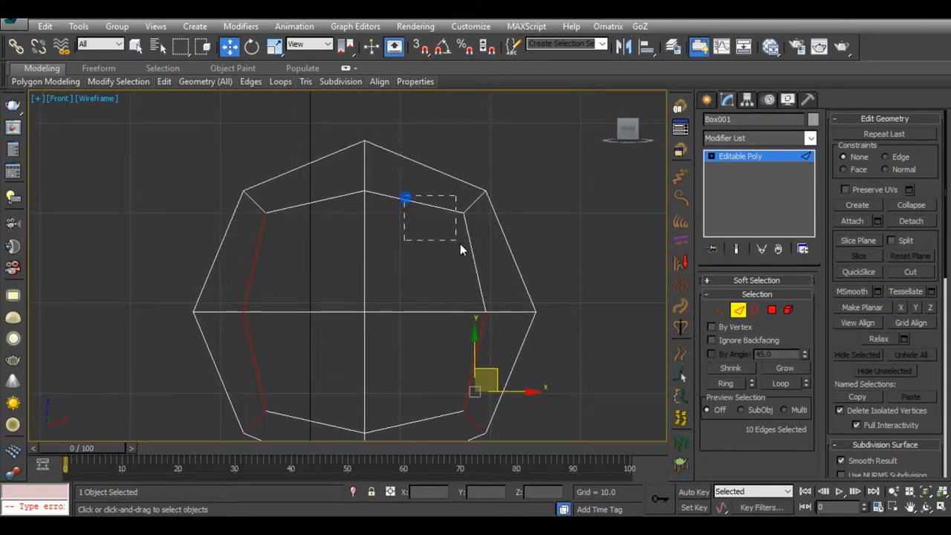
left_click_drag(460, 249, 469, 248, "ctrl")
left_click_drag(303, 195, 325, 247, "ctrl")
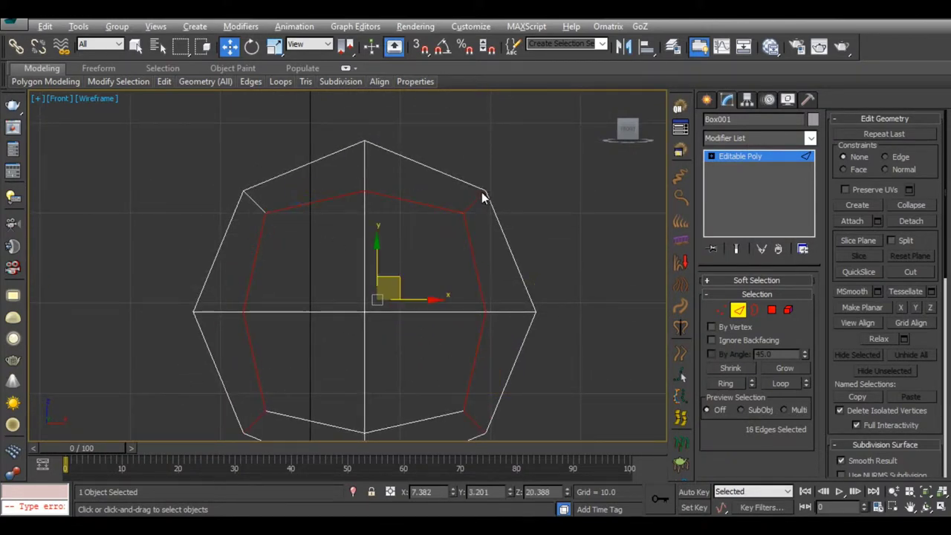
left_click_drag(499, 178, 506, 238, "alt")
mouse_move(498, 309)
middle_mouse_down()
mouse_move(481, 254)
mouse_move(627, 250)
mouse_move(327, 249)
mouse_move(419, 254)
middle_mouse_up()
key("alt+w")
key("alt+w")
Chamfer the 16 selected ring edges by 2.74, then clear the selection.
right_click(585, 249)
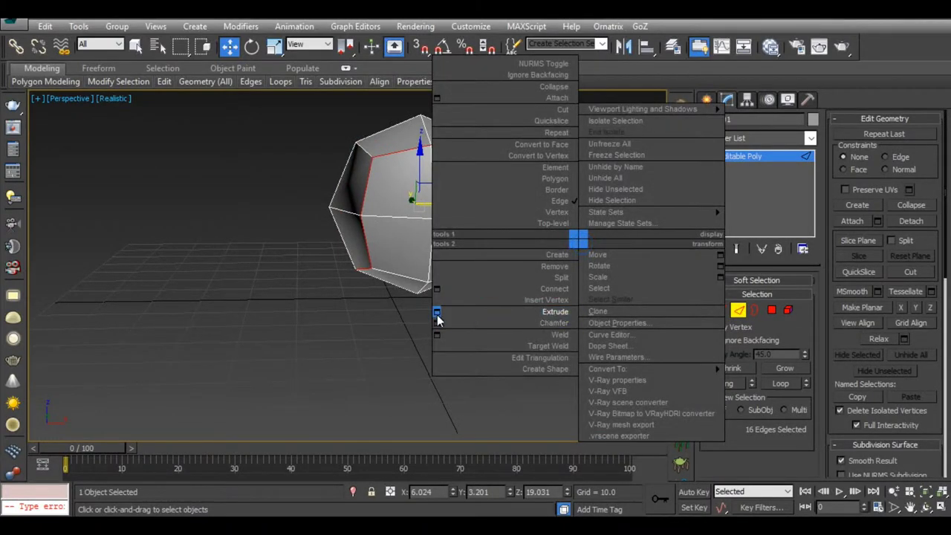
left_click(437, 324)
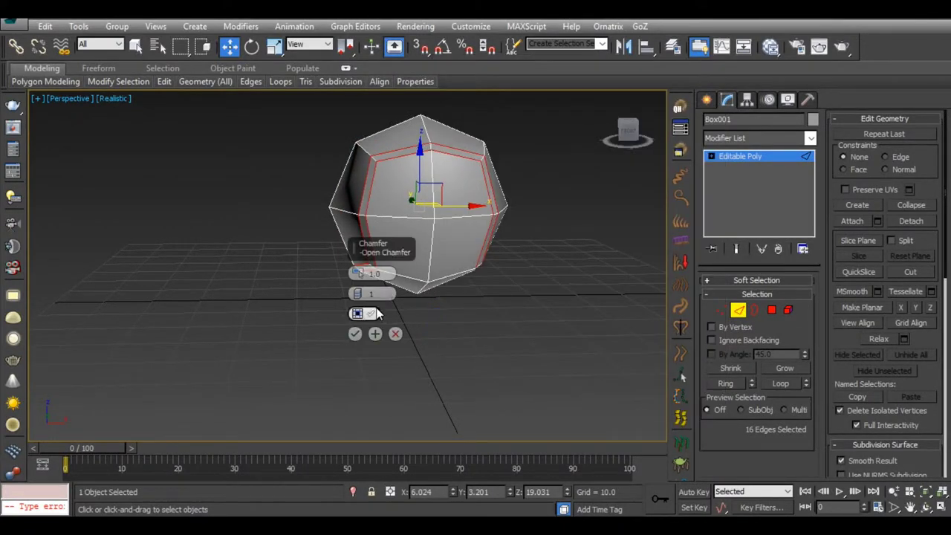
left_click_drag(360, 274, 360, 245)
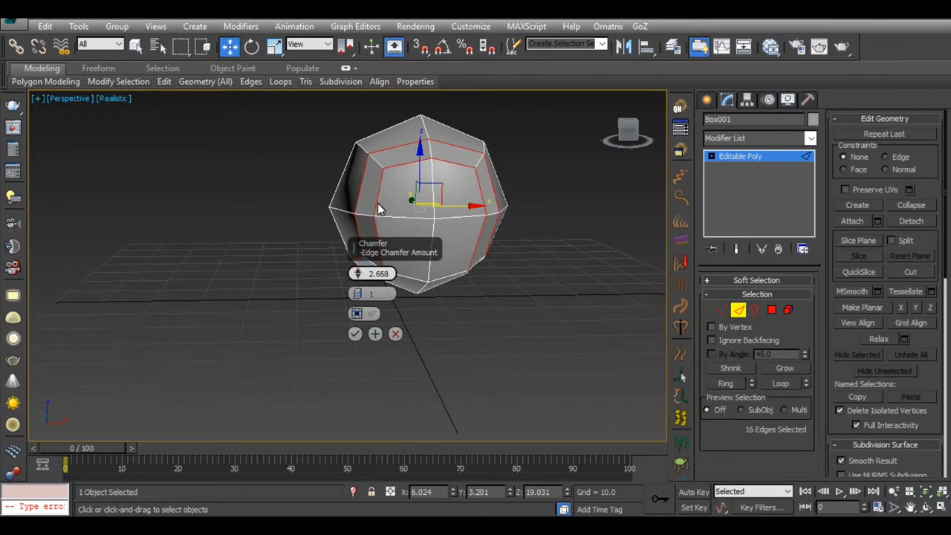
mouse_move(461, 178)
middle_mouse_down("alt")
mouse_move(491, 159)
mouse_move(503, 189)
middle_mouse_up("alt")
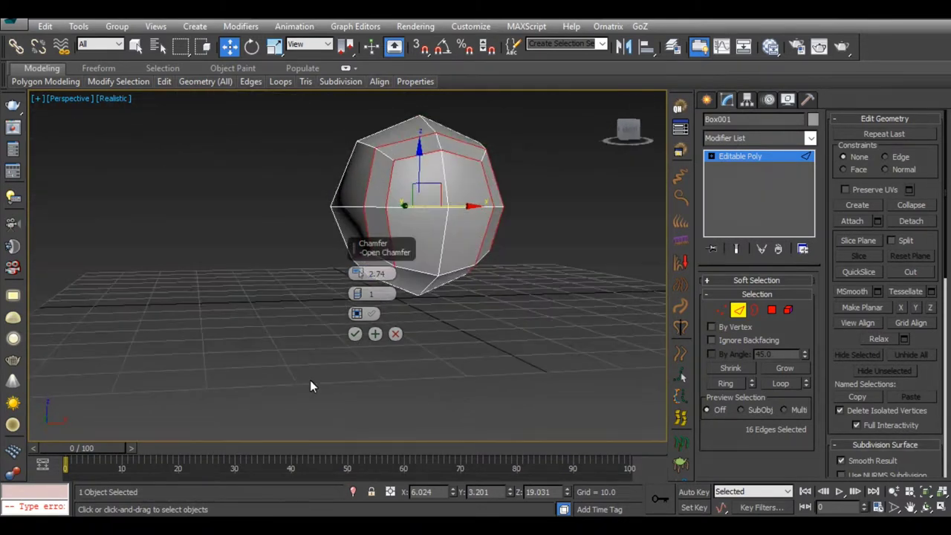
left_click(356, 339)
mouse_move(490, 251)
middle_mouse_down("alt")
mouse_move(538, 107)
mouse_move(534, 200)
middle_mouse_up("alt")
left_click(535, 200)
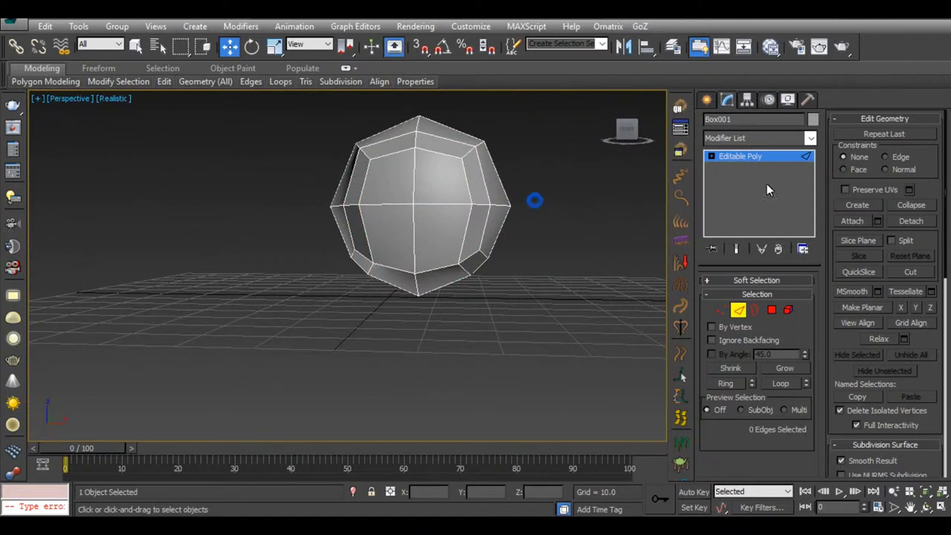
Add a TurboSmooth modifier with 2 iterations to the ball.
left_click(711, 157)
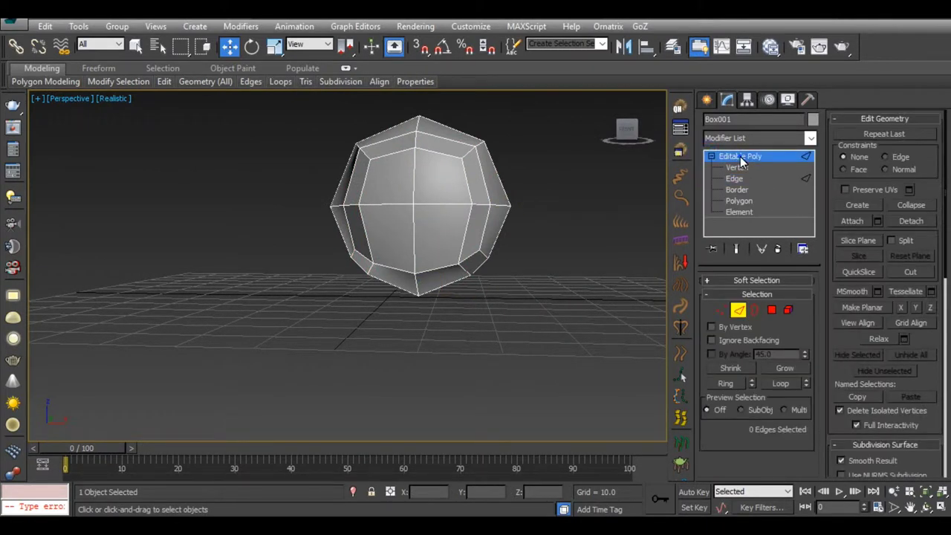
left_click(741, 157)
left_click(810, 137)
left_click_drag(811, 160, 813, 438)
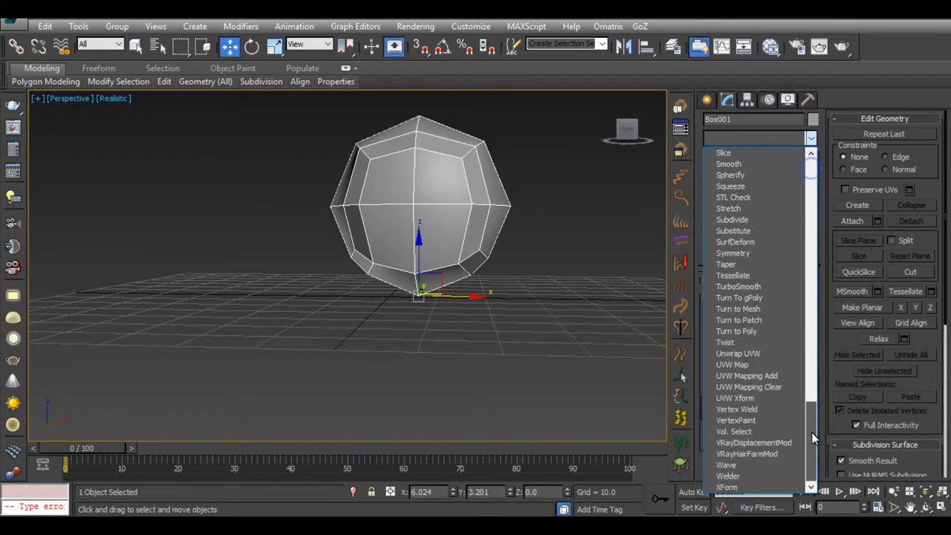
left_click(738, 286)
mouse_move(434, 202)
middle_mouse_down("alt")
mouse_move(475, 191)
mouse_move(444, 240)
middle_mouse_up("alt")
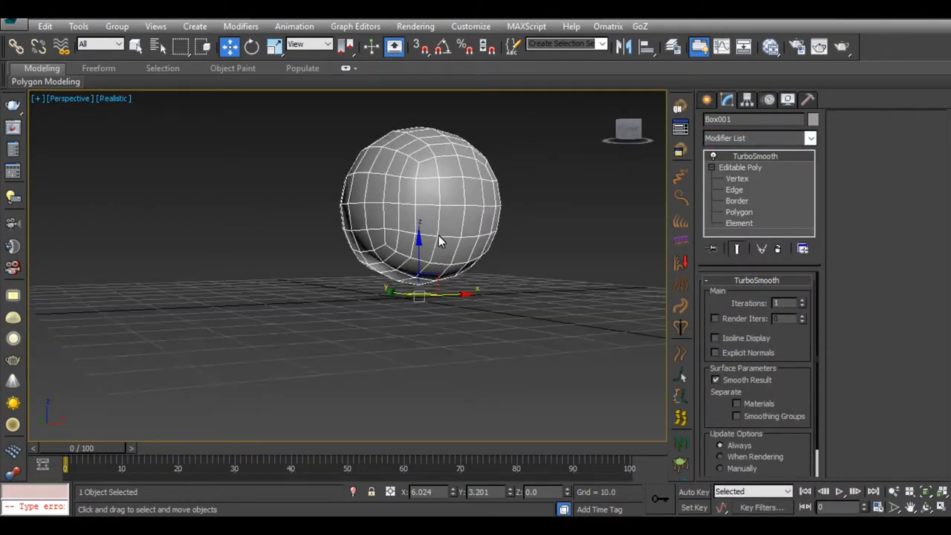
left_click(802, 300)
scroll(438, 206, "up", 2)
middle_click_drag(438, 207, 471, 224, "alt")
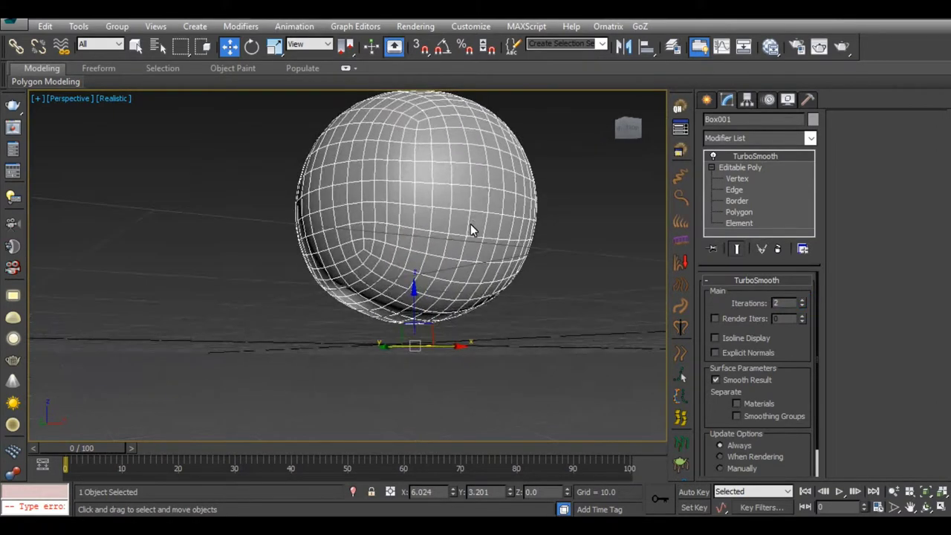
Add another Spherify modifier to make the ball fully round.
left_click(770, 142)
type("sh")
left_click(741, 242)
mouse_move(524, 248)
middle_mouse_down("alt")
mouse_move(537, 212)
mouse_move(526, 234)
mouse_move(494, 246)
middle_mouse_up("alt")
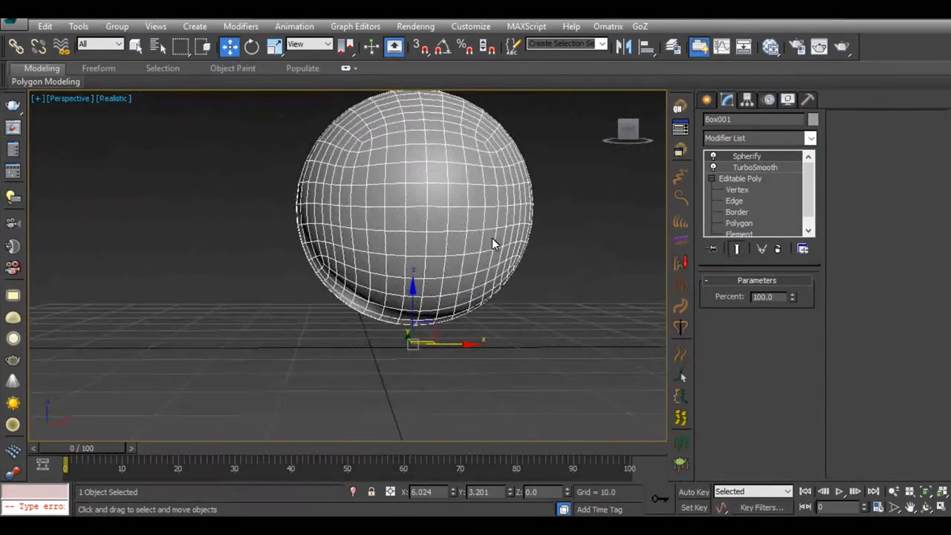
scroll(483, 247, "down", 2)
Centre the pivot on the ball, scale it up uniformly, and raise it above the grid.
left_click(746, 99)
left_click(758, 188)
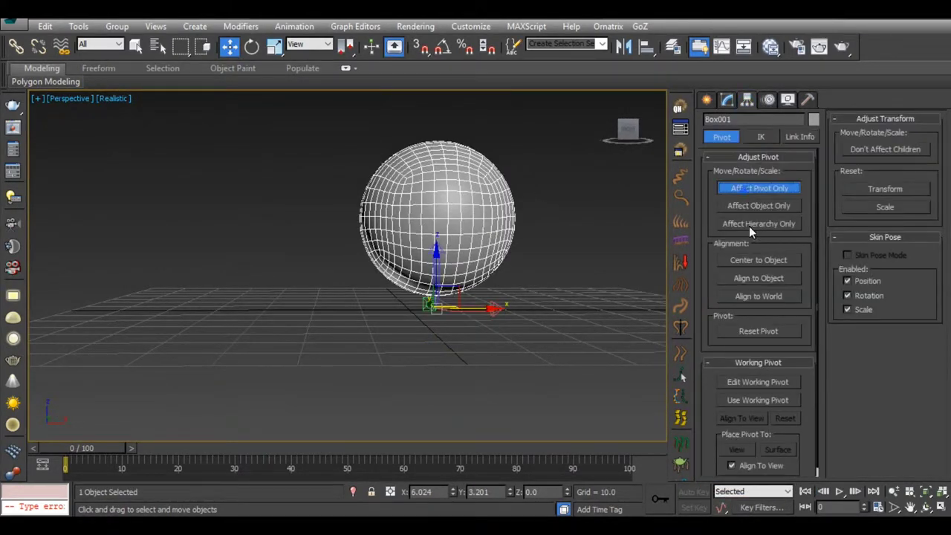
left_click(746, 260)
key("r")
left_click(707, 98)
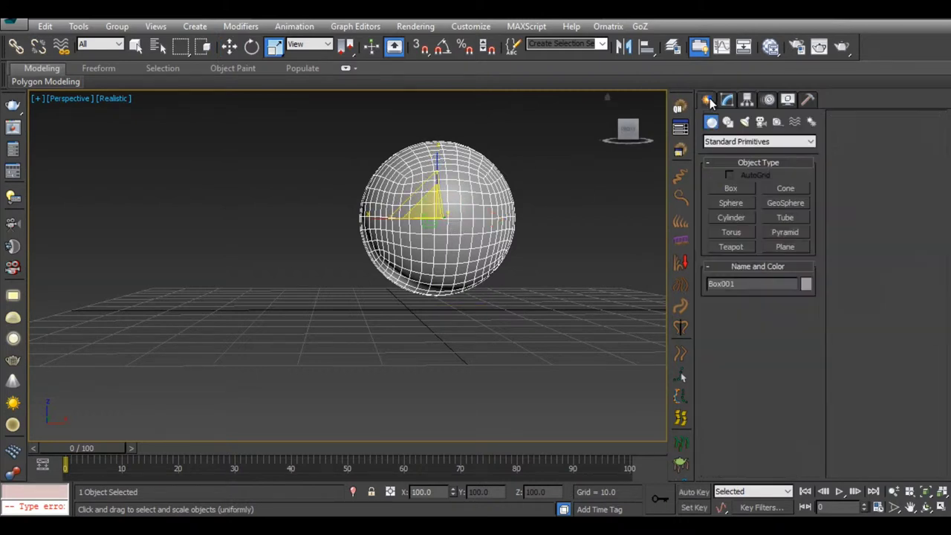
left_click_drag(417, 226, 434, 152)
key("w")
mouse_move(499, 188)
middle_mouse_down("alt")
mouse_move(566, 239)
mouse_move(461, 220)
middle_mouse_up("alt")
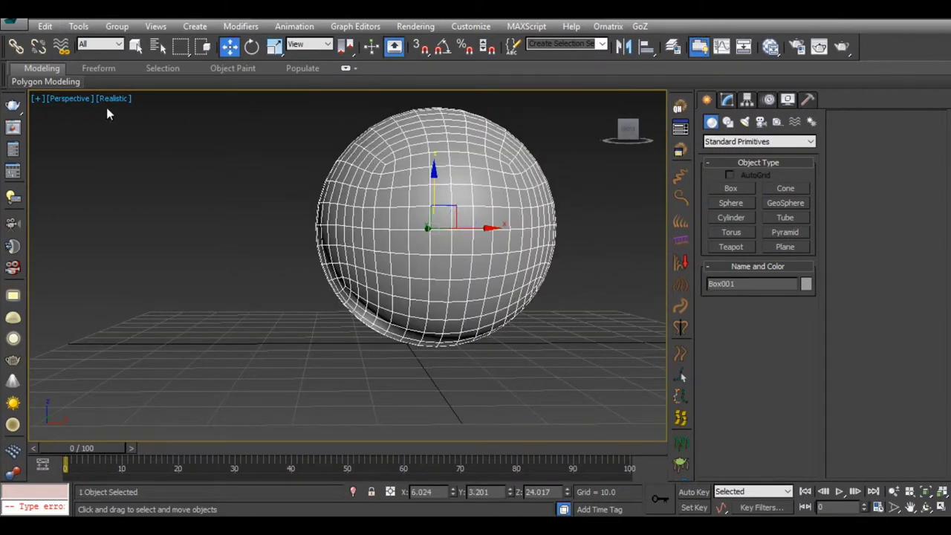
Add an Edit Poly modifier and select two edge loops around the ball.
left_click(45, 81)
left_click(48, 186)
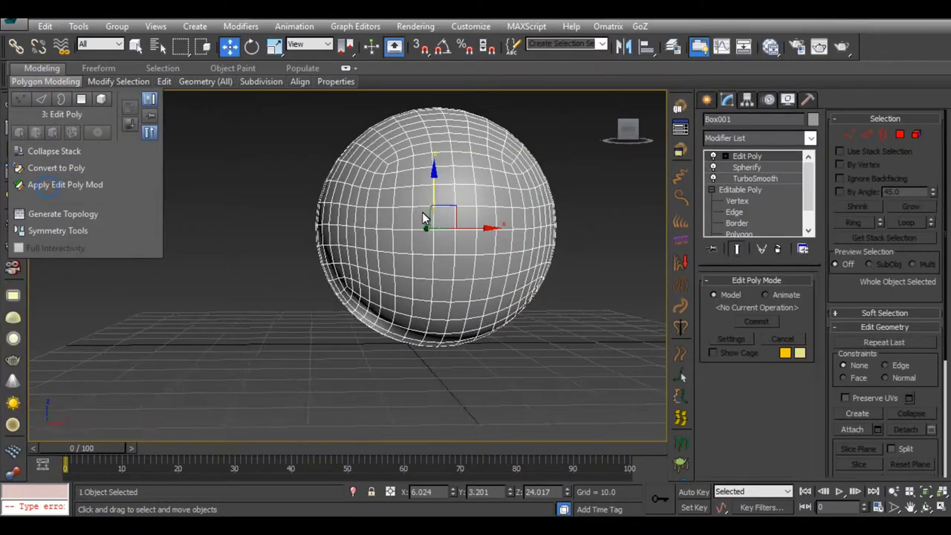
middle_click_drag(424, 217, 446, 215, "alt")
left_click(867, 135)
scroll(405, 231, "up", 1)
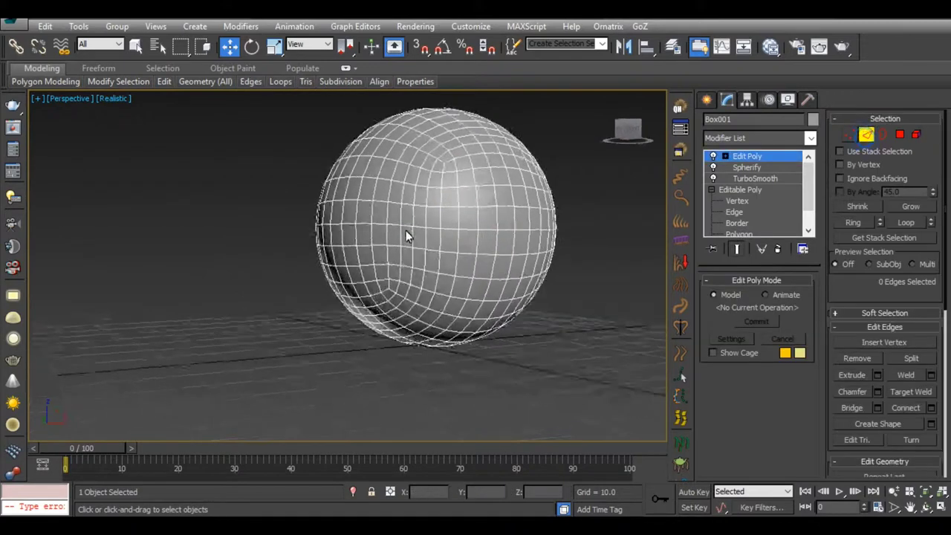
scroll(406, 245, "up", 2)
scroll(402, 243, "up", 2)
double_click(398, 262)
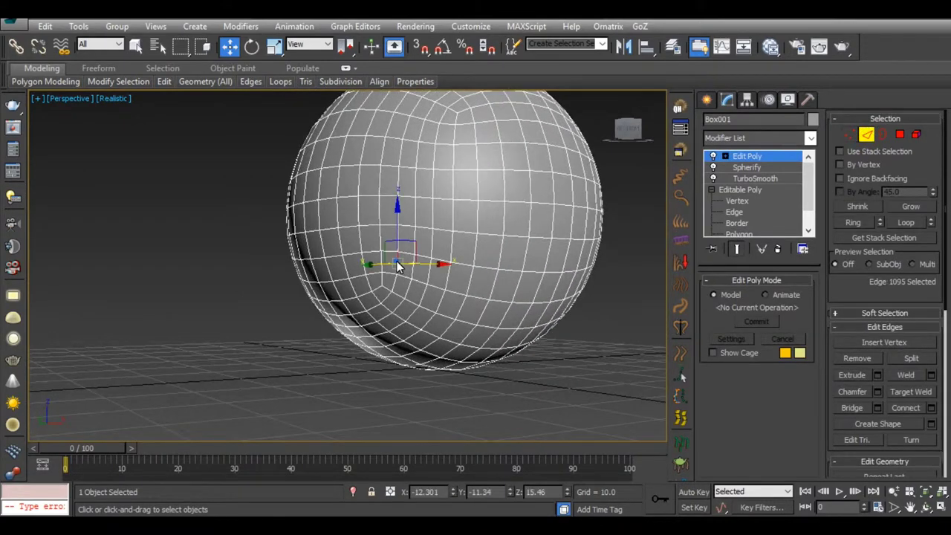
double_click(429, 277, "ctrl")
mouse_move(425, 275)
middle_mouse_down("alt")
mouse_move(432, 242)
mouse_move(426, 250)
middle_mouse_up("alt")
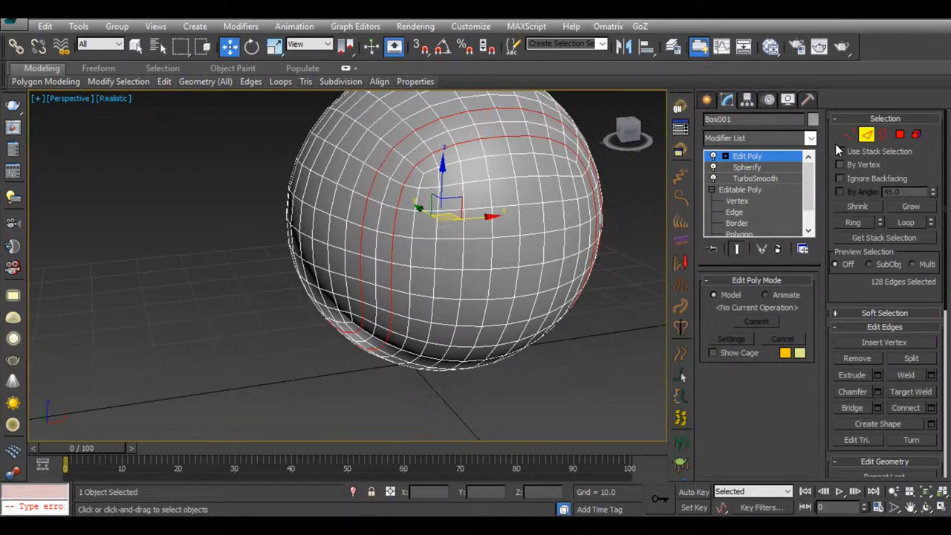
Select a seam polygon, extend it to its loop, and add the neighbouring loop.
left_click(900, 137)
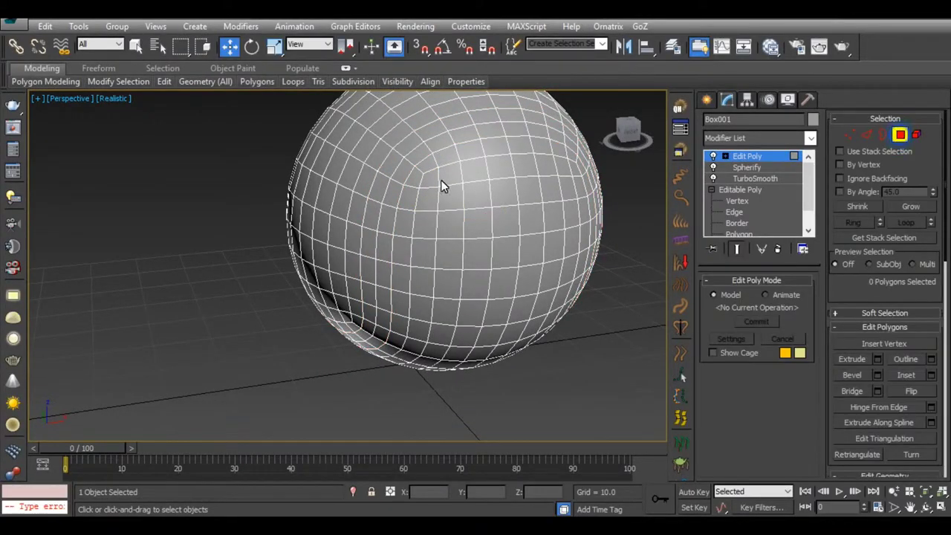
left_click(389, 161)
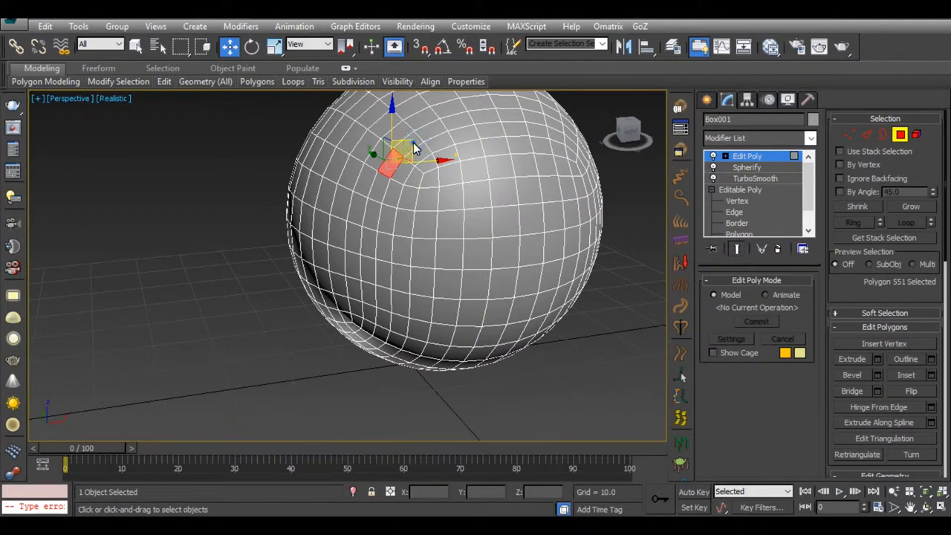
scroll(422, 144, "up", 3)
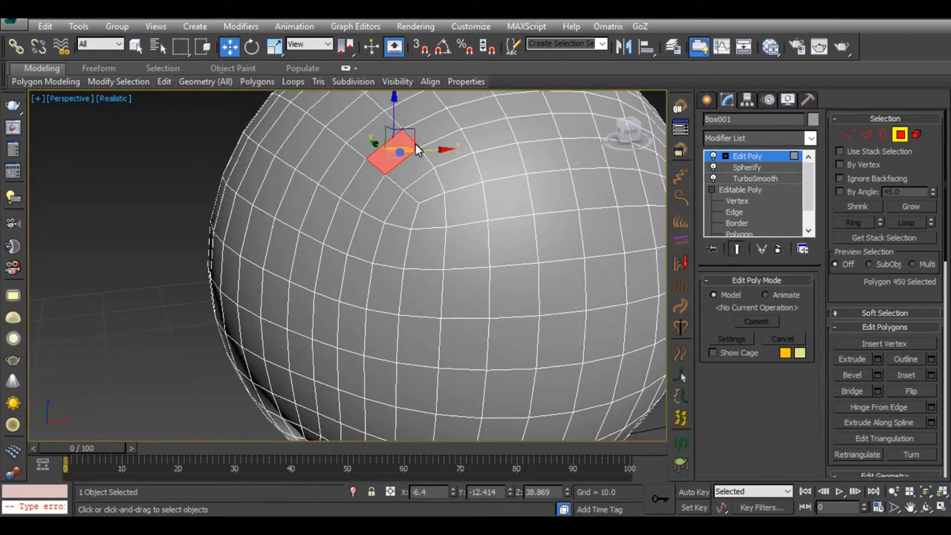
left_click(439, 128, "shift")
left_click(410, 166, "shift")
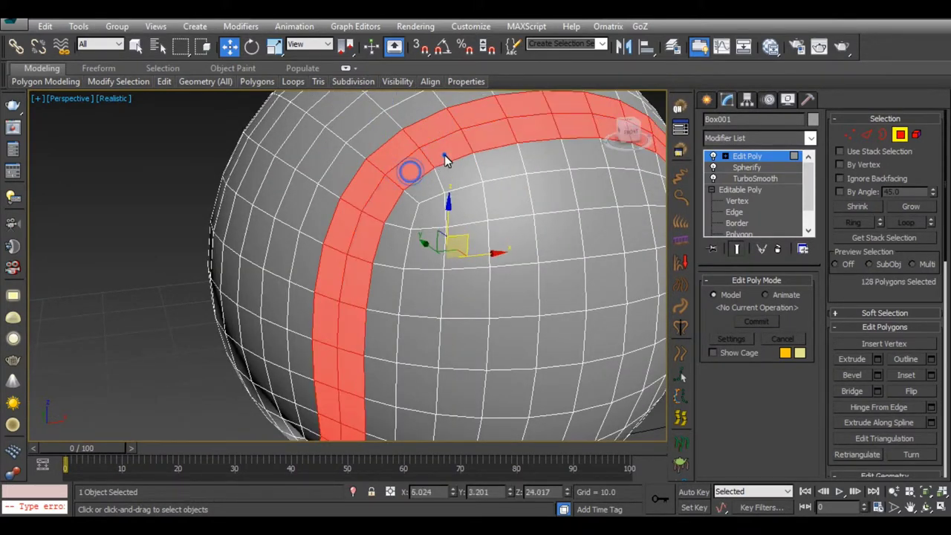
scroll(445, 161, "down", 4)
scroll(463, 184, "down", 1)
Bevel the seam band with a -0.18 outline using Apply and Continue.
right_click(511, 198)
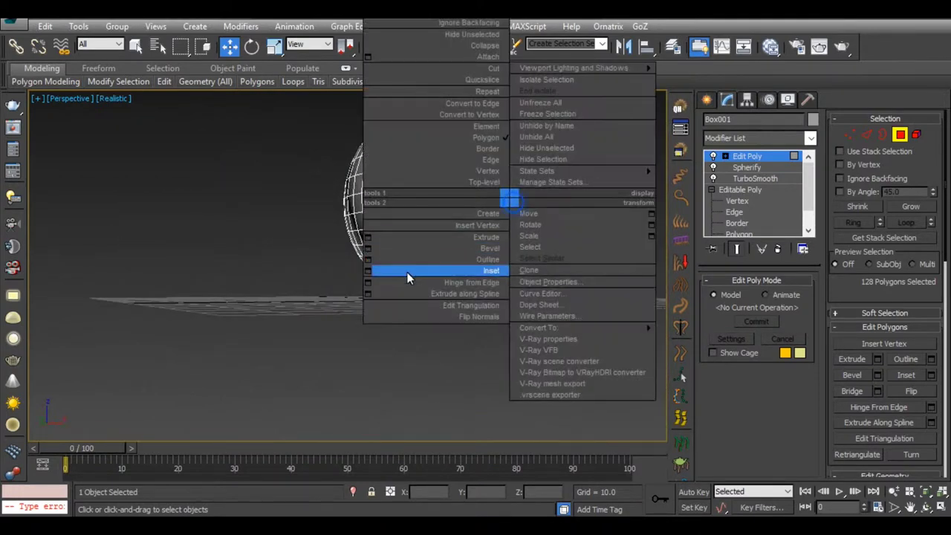
left_click(369, 255)
scroll(461, 132, "up", 4)
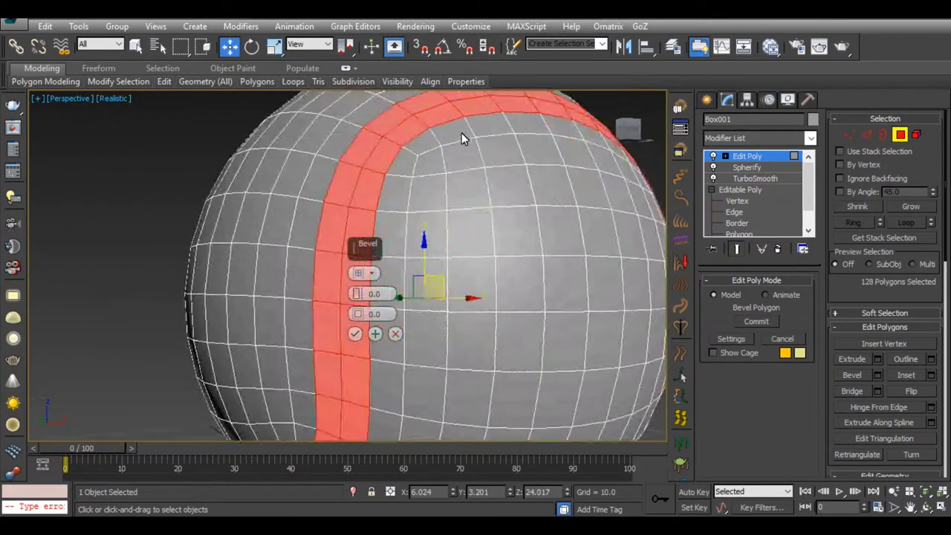
scroll(401, 164, "up", 2)
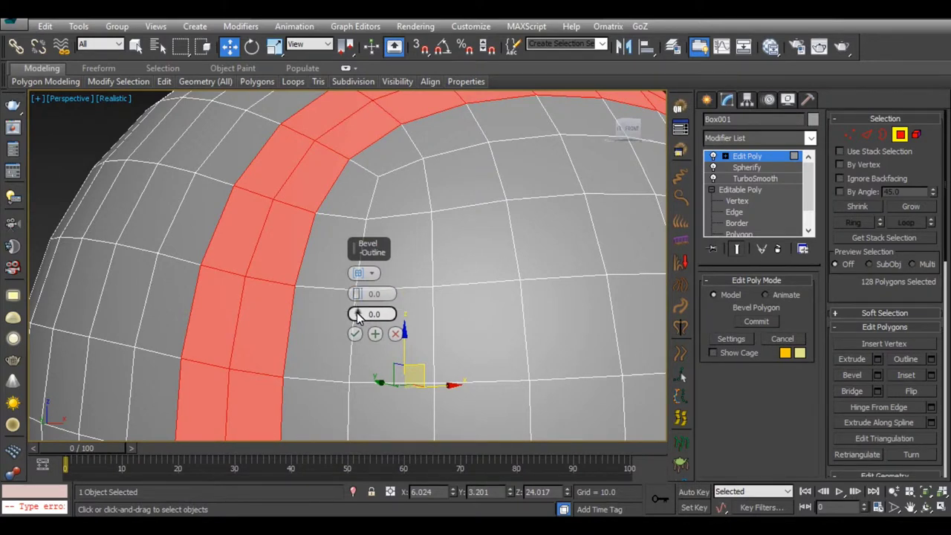
left_click_drag(357, 315, 359, 325)
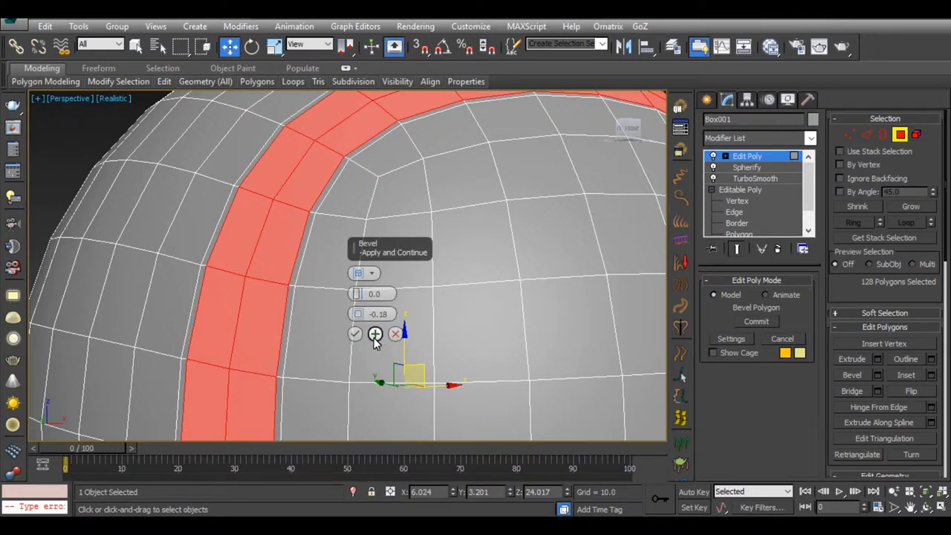
left_click(375, 336)
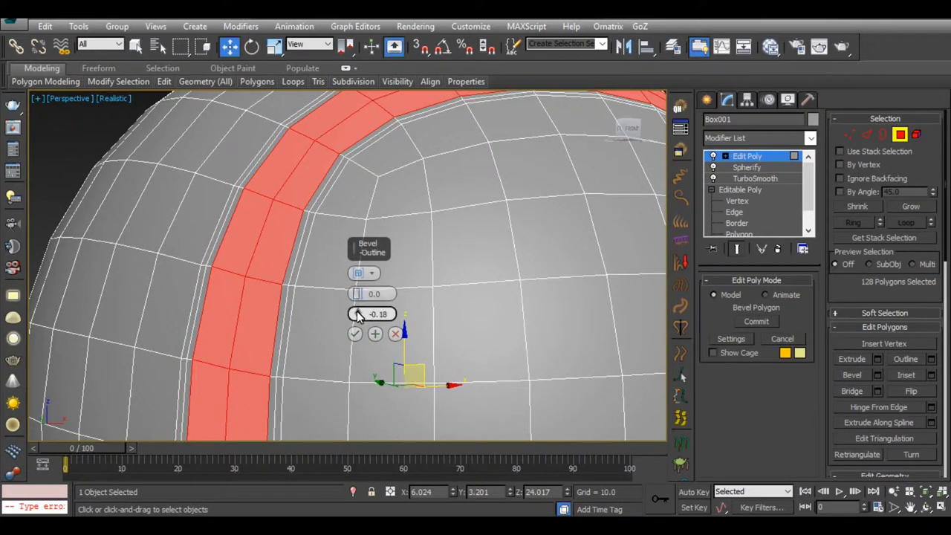
Sink the band inward along Local Normals to height -0.471, then deselect.
right_click(358, 314)
left_click(364, 273)
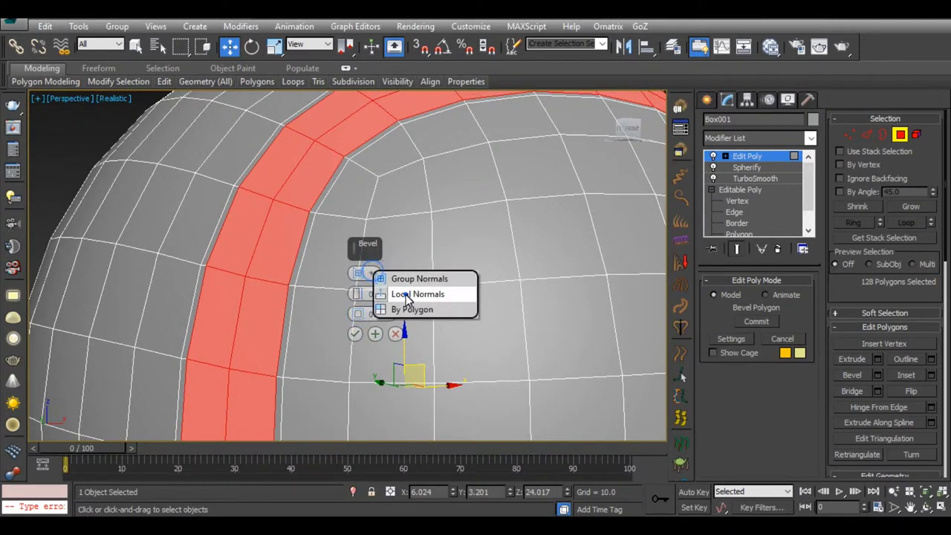
left_click(406, 296)
left_click_drag(357, 294, 357, 318)
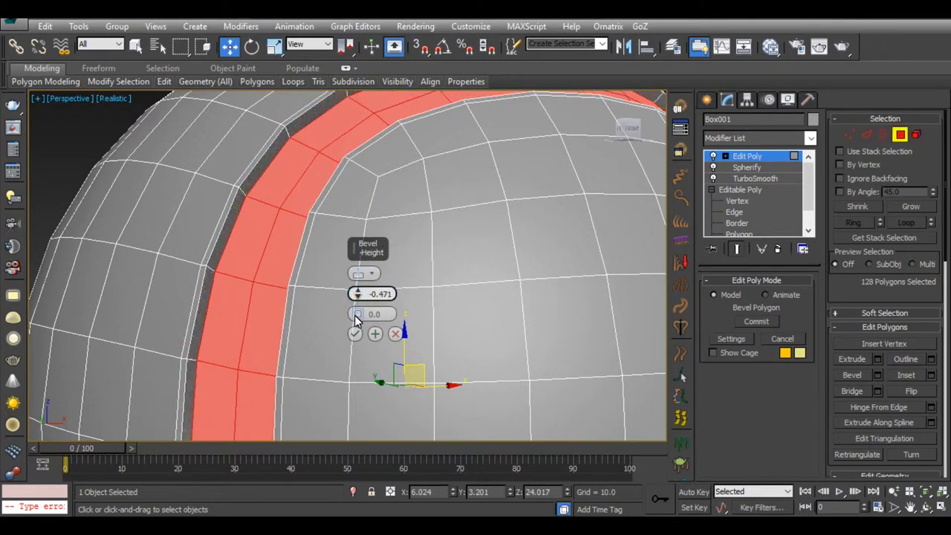
scroll(427, 230, "down", 3)
scroll(450, 224, "down", 3)
mouse_move(456, 264)
middle_mouse_down("alt")
mouse_move(523, 185)
mouse_move(527, 197)
mouse_move(397, 295)
middle_mouse_up("alt")
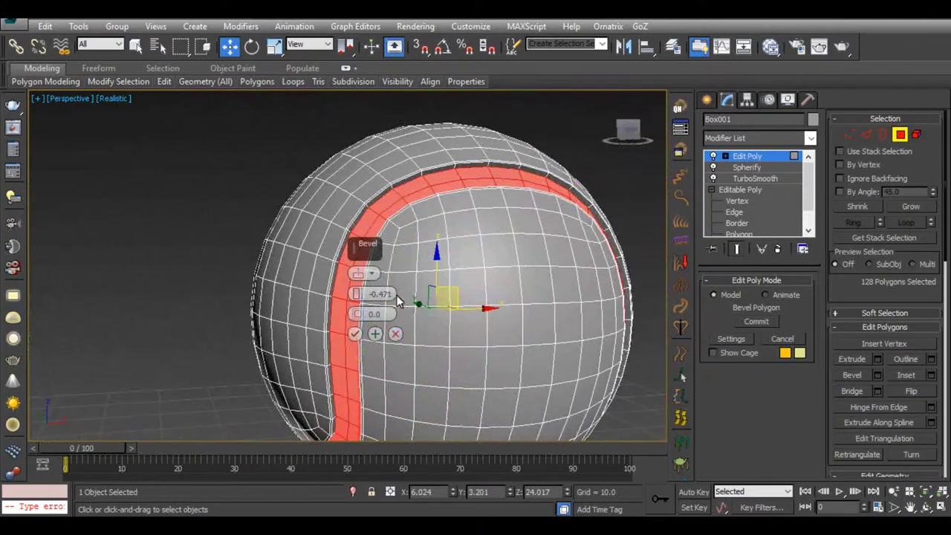
left_click(355, 334)
left_click(578, 154)
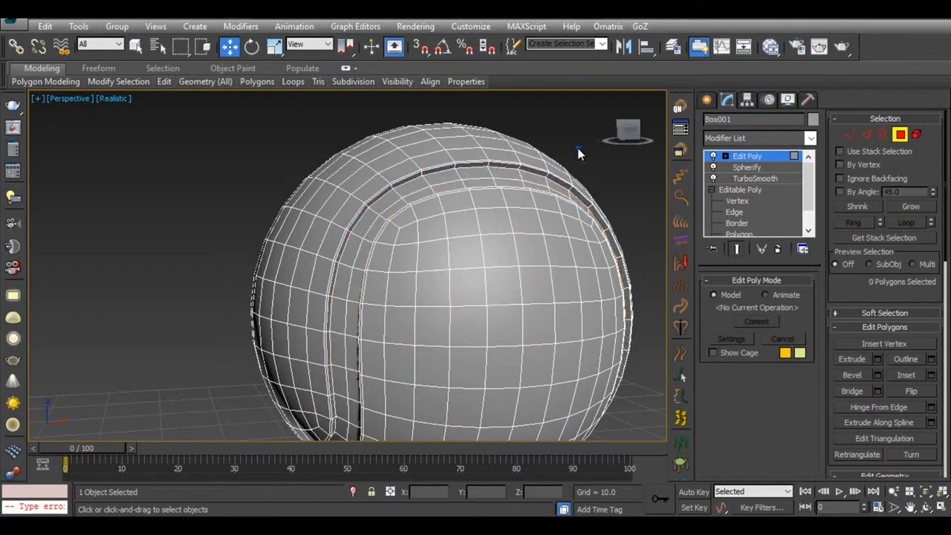
Add a TurboSmooth modifier on top to smooth the grooved ball.
left_click(755, 141)
left_click_drag(817, 203, 798, 431)
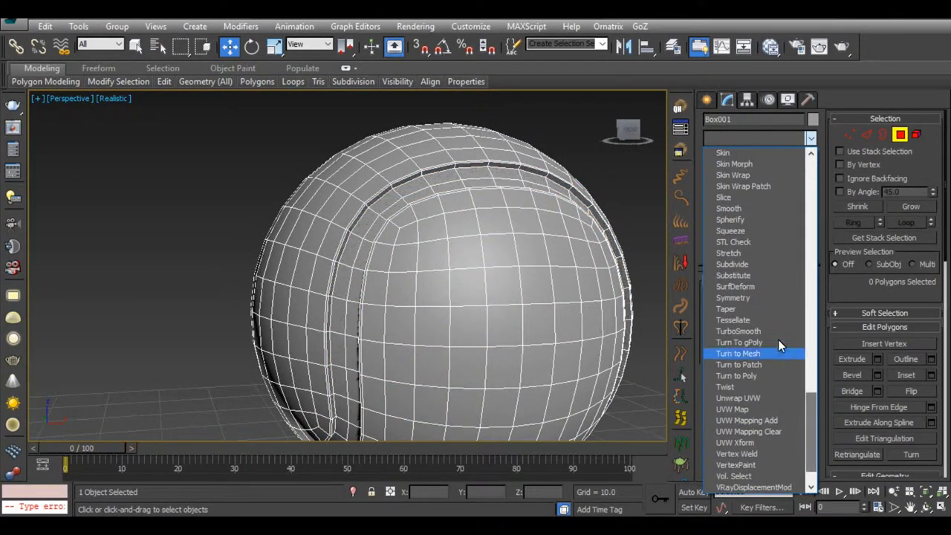
left_click(776, 329)
scroll(581, 174, "down", 3)
scroll(580, 174, "down", 3)
left_click(581, 174)
scroll(477, 213, "up", 2)
scroll(443, 233, "up", 2)
middle_click_drag(463, 217, 438, 244, "alt")
Switch the viewport to Shaded display and select the ball.
left_click(118, 99)
left_click(153, 128)
middle_click_drag(294, 206, 436, 185, "alt")
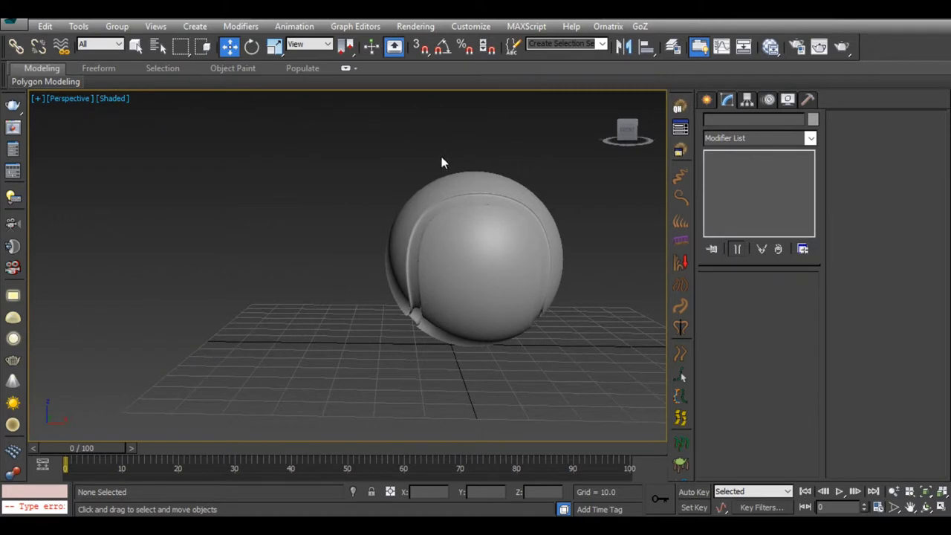
left_click(488, 191)
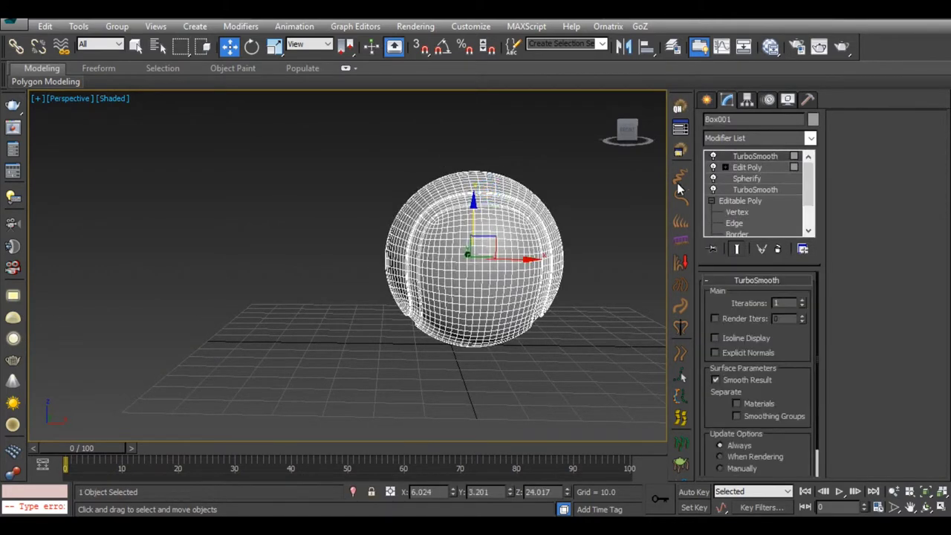
mouse_move(562, 187)
middle_mouse_down("alt")
mouse_move(437, 202)
mouse_move(482, 208)
mouse_move(512, 192)
mouse_move(488, 233)
mouse_move(521, 230)
mouse_move(392, 236)
middle_mouse_up("alt")
left_click(511, 192)
left_click(438, 253)
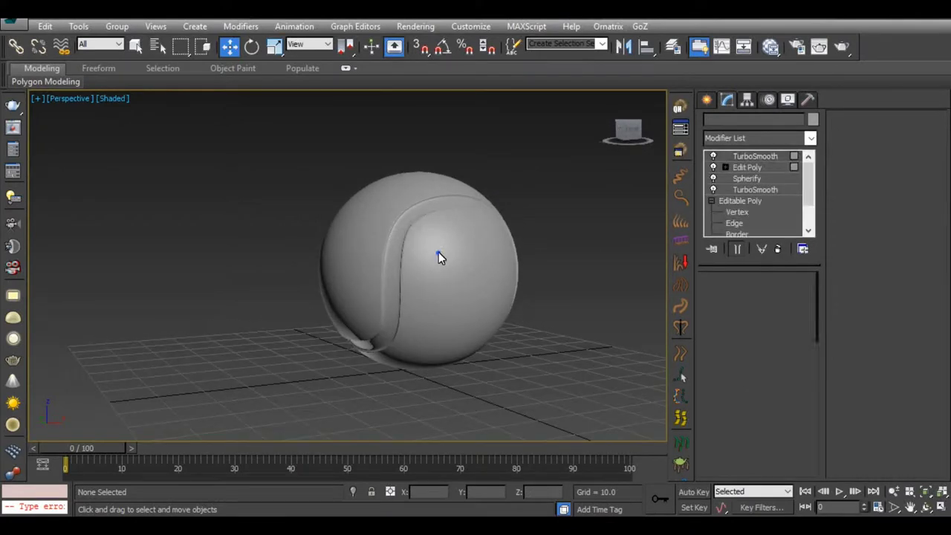
Nudge the ball slightly upward, select Edit Poly in the stack, and disable the top TurboSmooth.
key("alt+w")
key("alt+w")
scroll(376, 208, "up", 3)
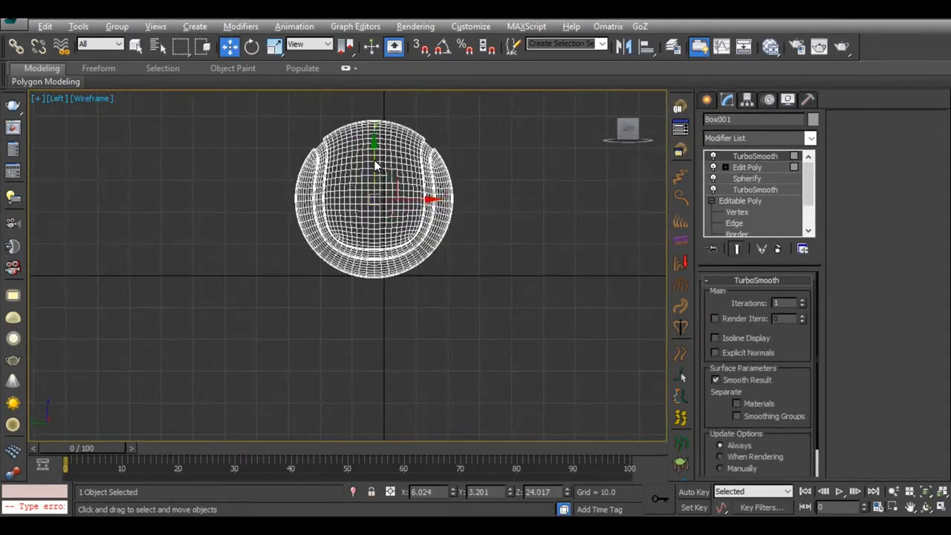
left_click_drag(376, 165, 376, 160)
key("alt+w")
key("alt+w")
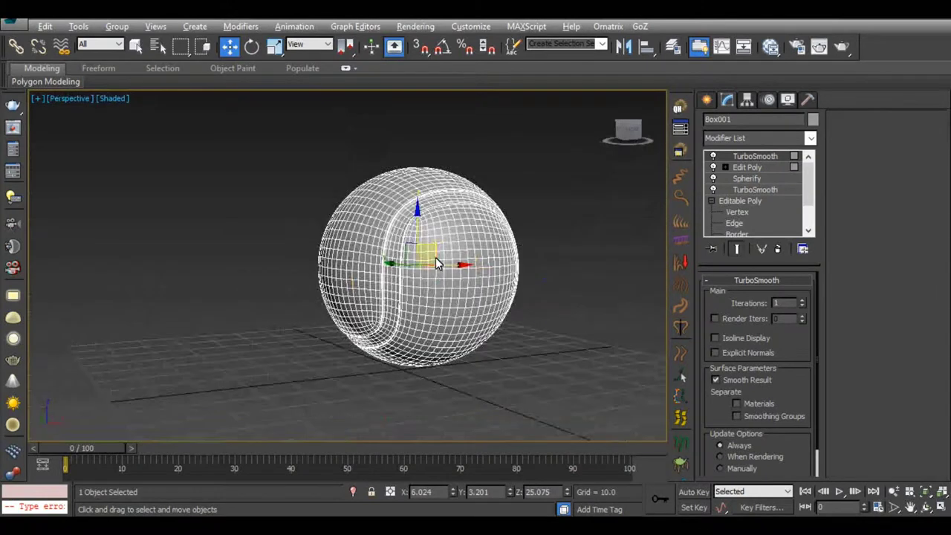
left_click(755, 171)
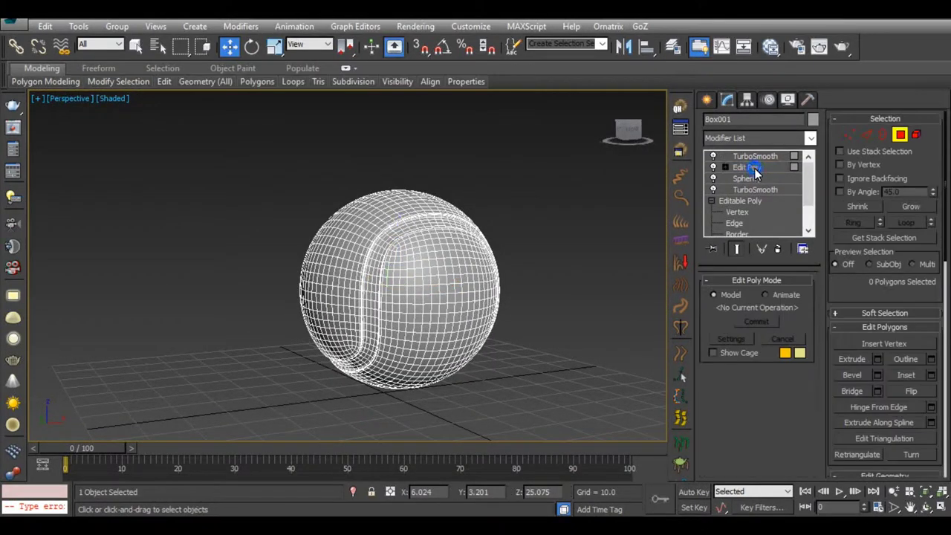
left_click(713, 157)
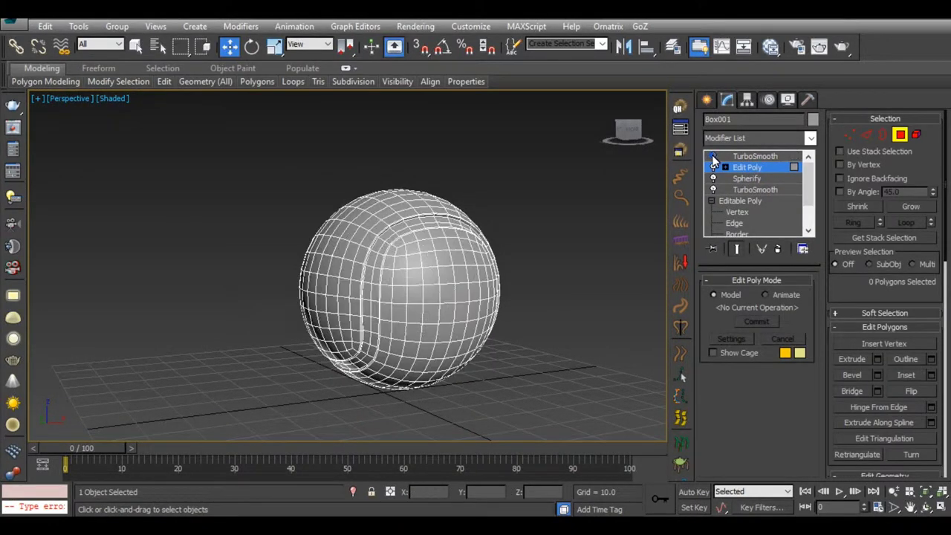
left_click(770, 140)
left_click_drag(811, 197, 830, 464)
Add an Unwrap UVW modifier above Edit Poly and zoom in on the groove.
left_click(717, 355)
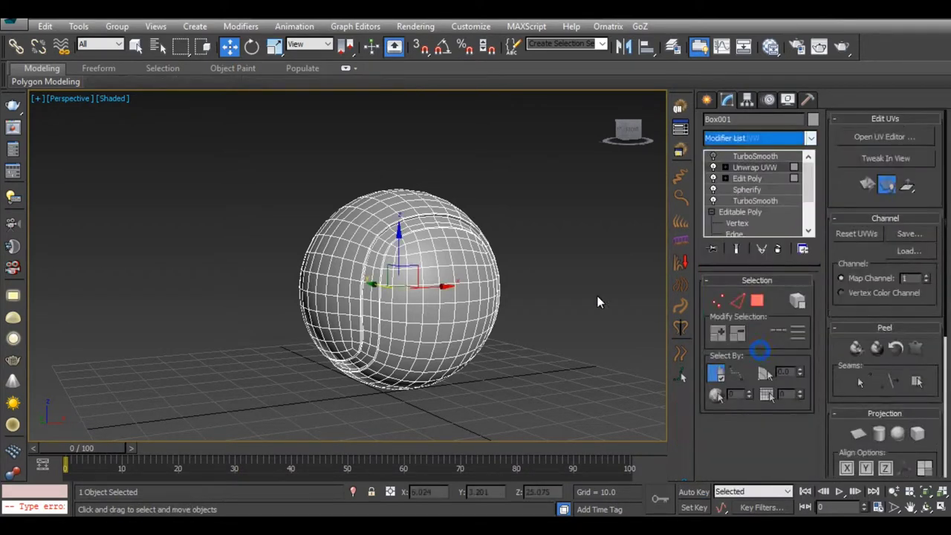
left_click(736, 300)
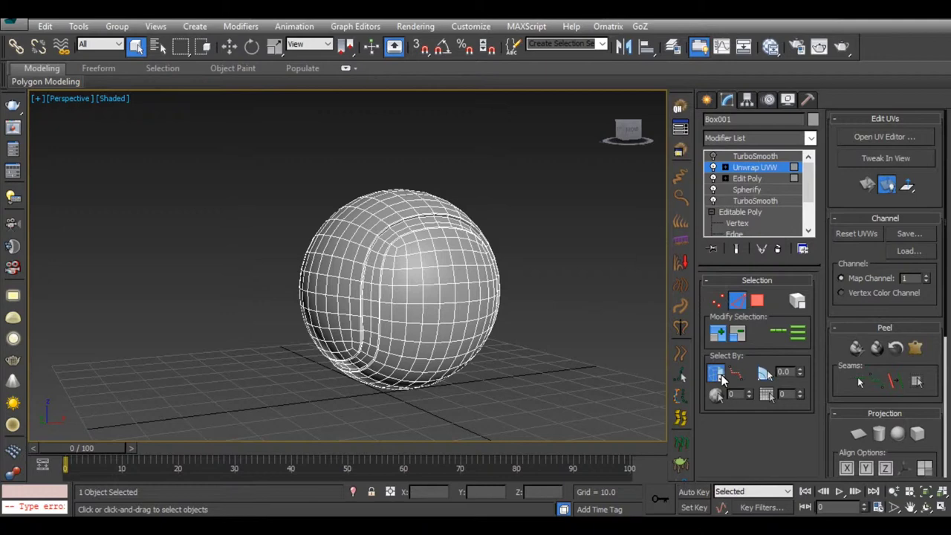
scroll(427, 237, "up", 2)
scroll(388, 178, "up", 3)
scroll(396, 123, "up", 3)
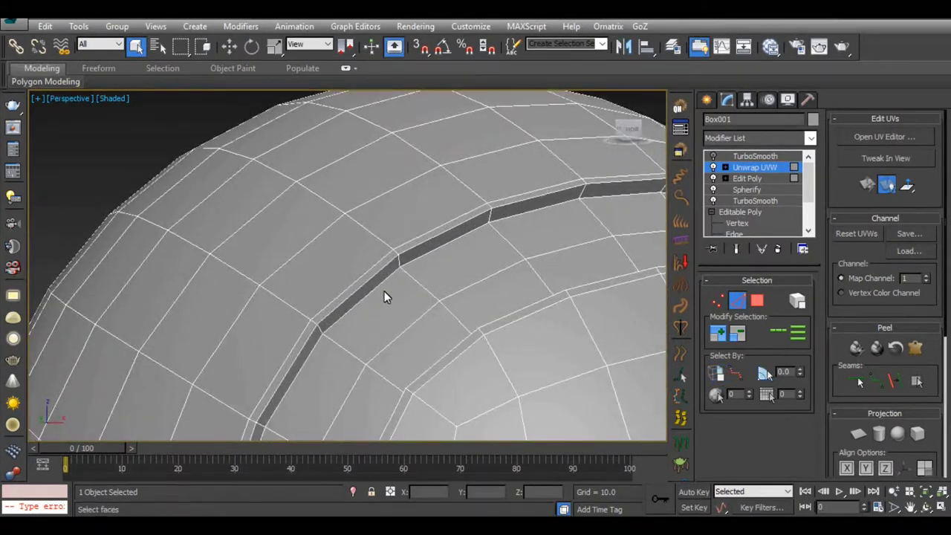
middle_click_drag(378, 274, 388, 293, "alt")
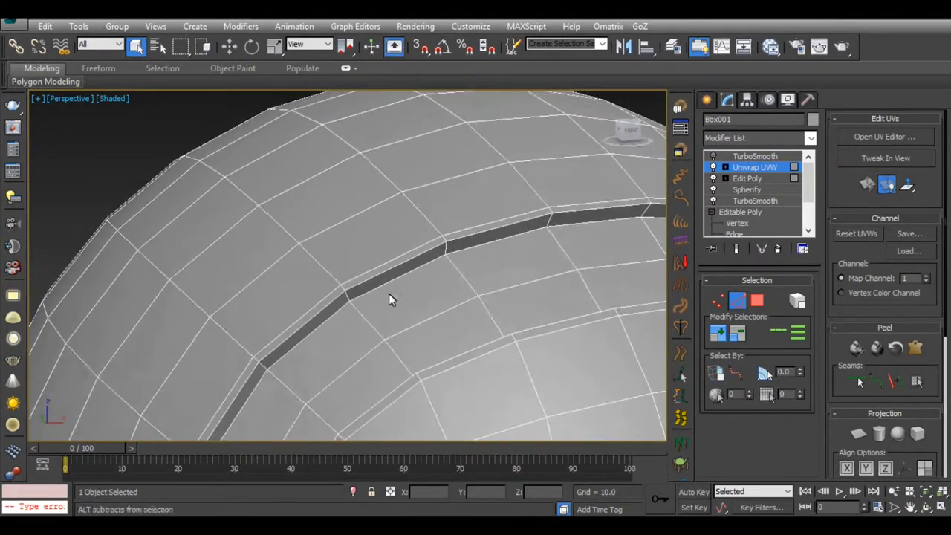
left_click(729, 179)
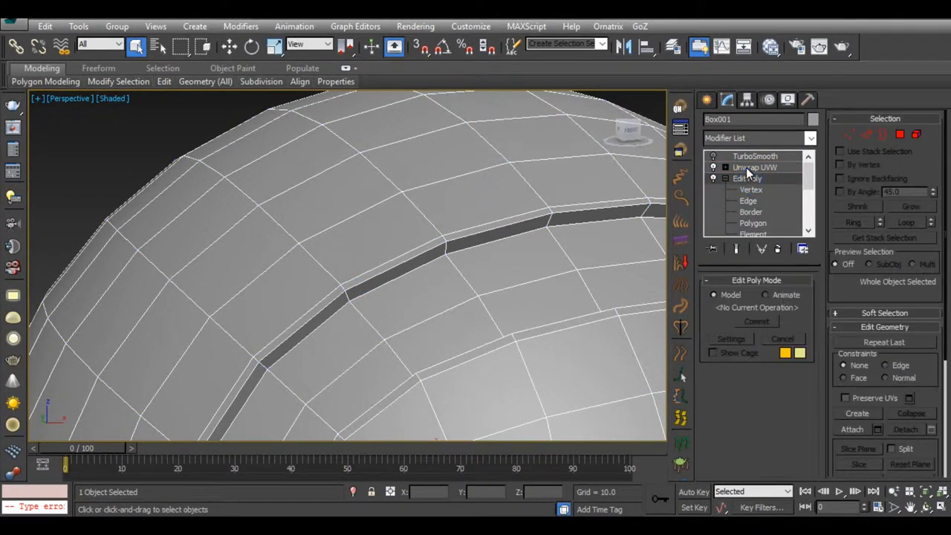
left_click(749, 168)
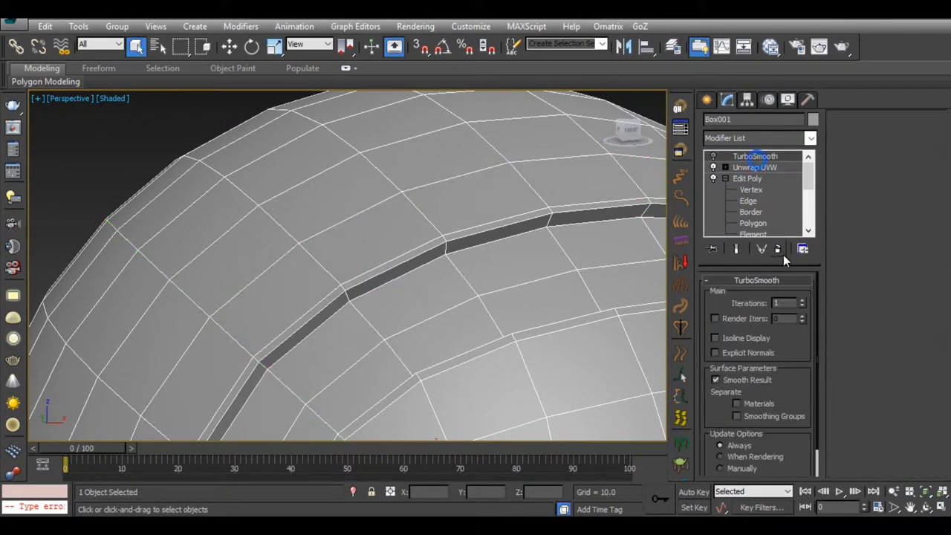
Select the two edge loops lining both sides of the groove at Unwrap UVW edge level.
left_click(754, 156)
left_click(713, 156)
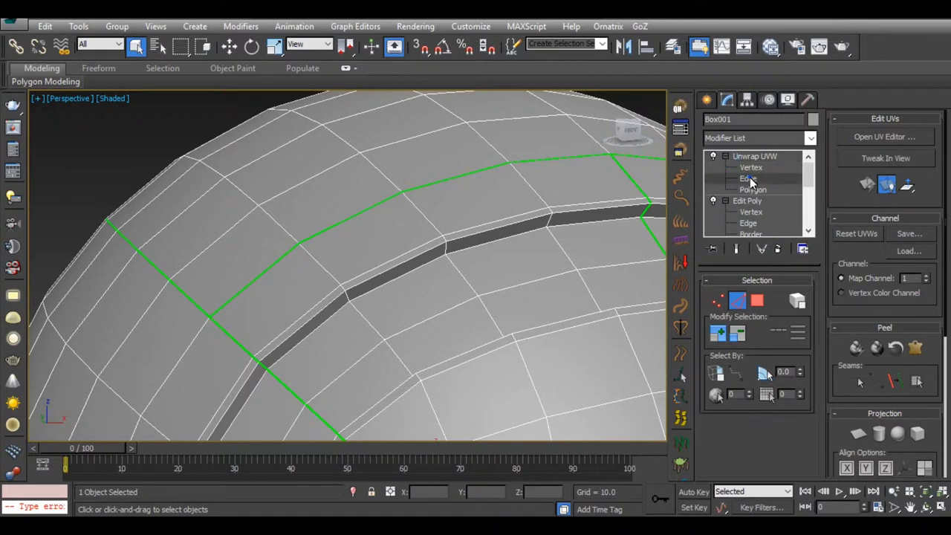
left_click(748, 178)
left_click(465, 245)
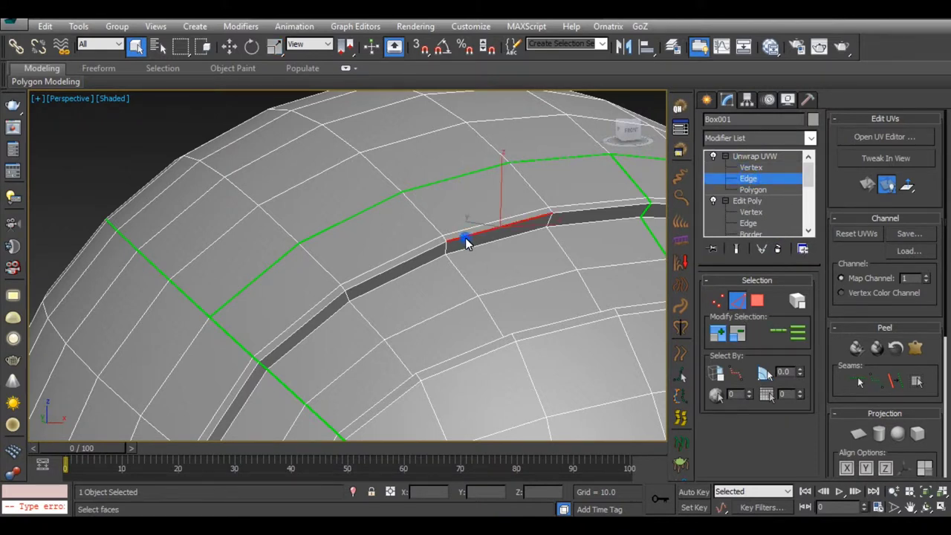
left_click(776, 330)
left_click(550, 326)
left_click(776, 330)
scroll(477, 322, "down", 5)
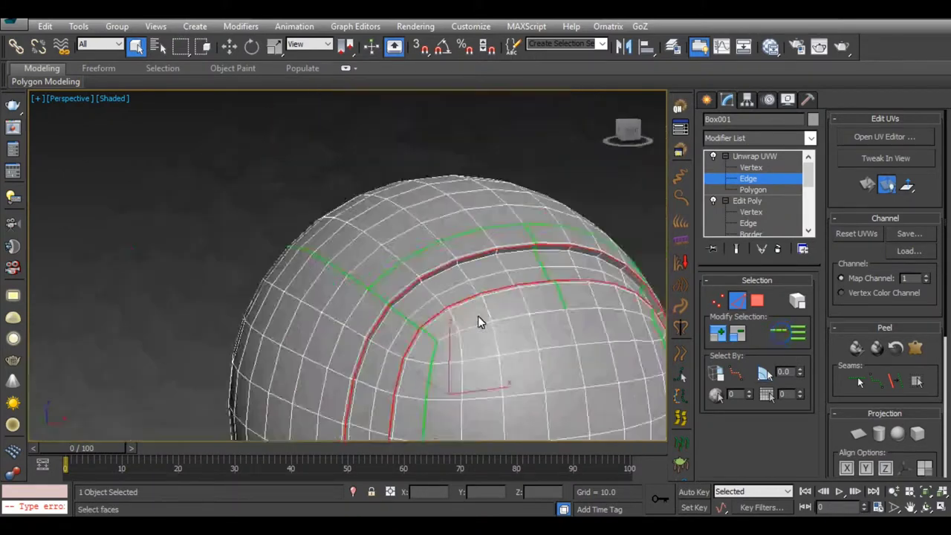
scroll(478, 320, "down", 5)
mouse_move(483, 339)
middle_mouse_down("alt")
mouse_move(546, 238)
mouse_move(450, 326)
middle_mouse_up("alt")
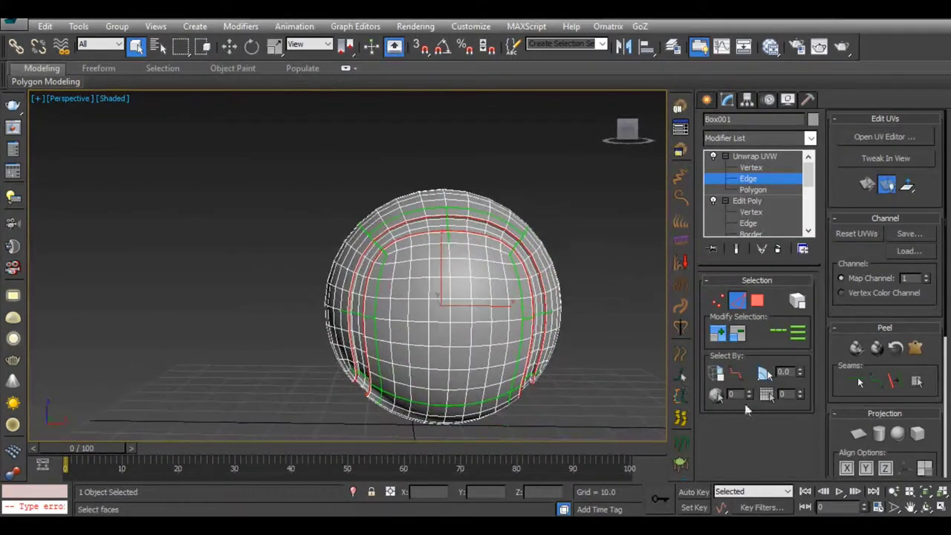
Mark the selected loops as seams and select all of the sphere's faces.
left_click(895, 384)
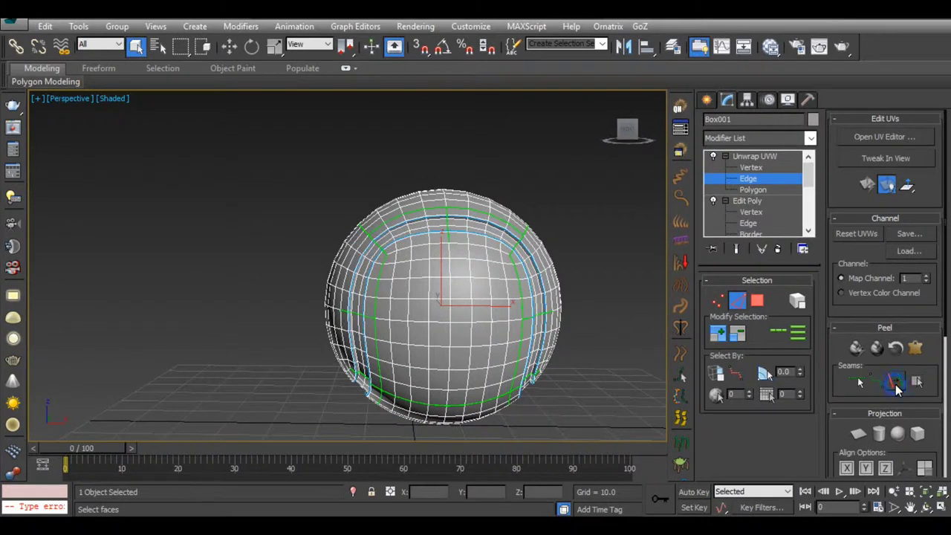
left_click(757, 300)
scroll(335, 278, "down", 4)
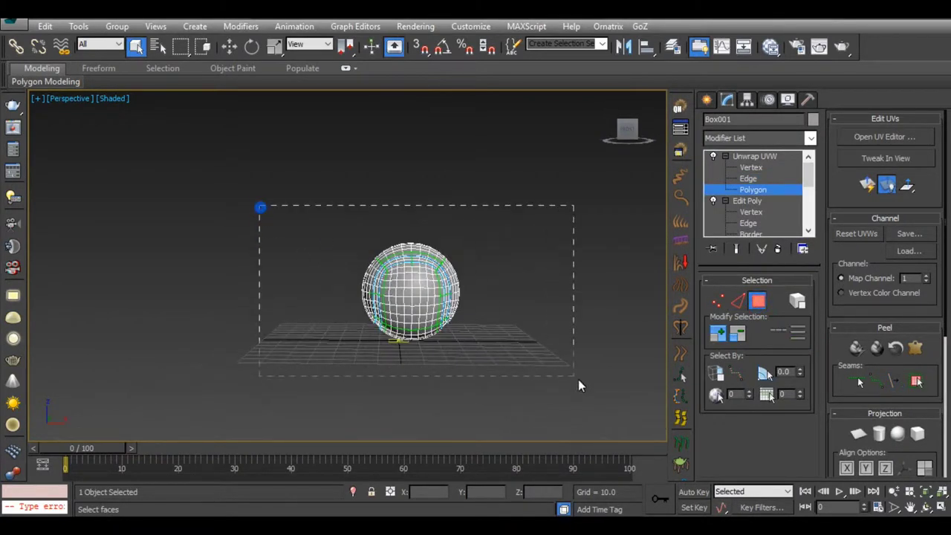
left_click_drag(578, 381, 561, 366)
Pelt the first UV piece, relax it by polygon angles, and commit the flattened layout.
left_click(914, 348)
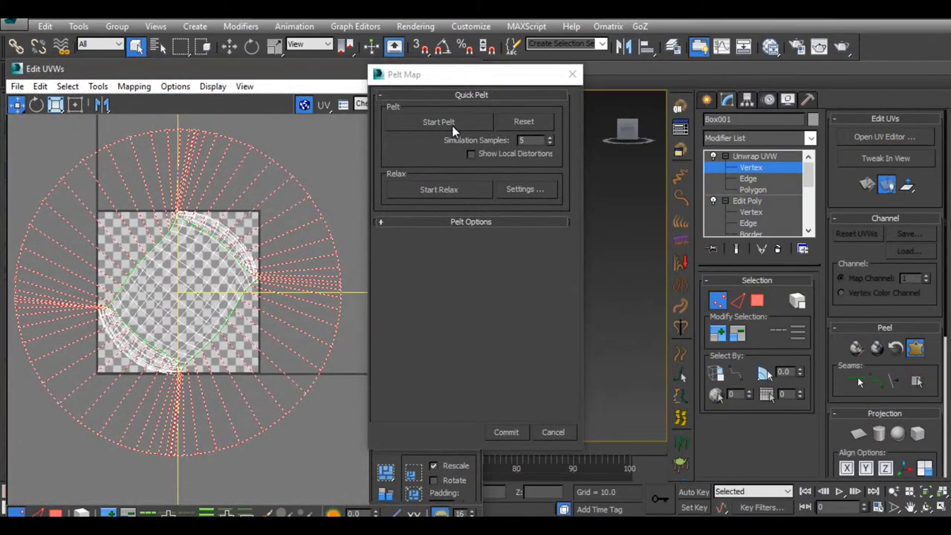
left_click(453, 125)
left_click(453, 127)
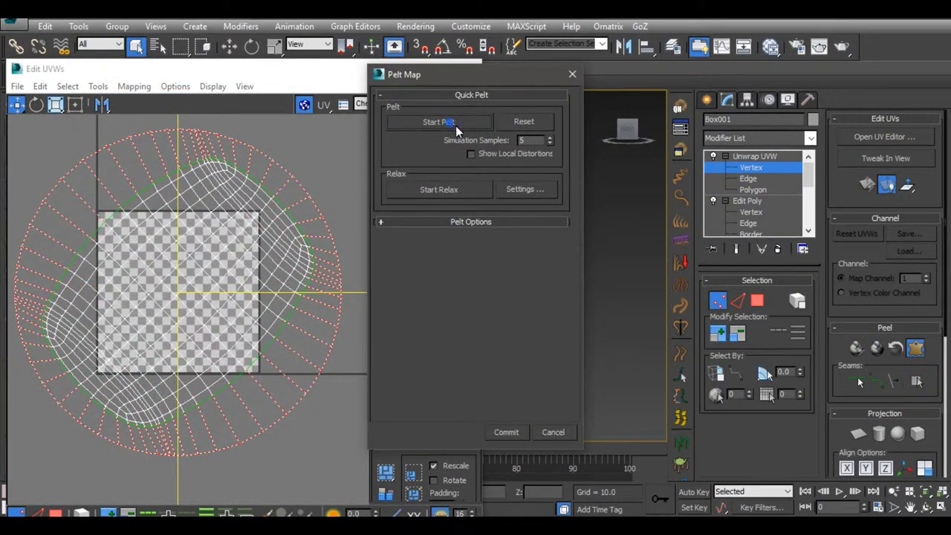
left_click(529, 192)
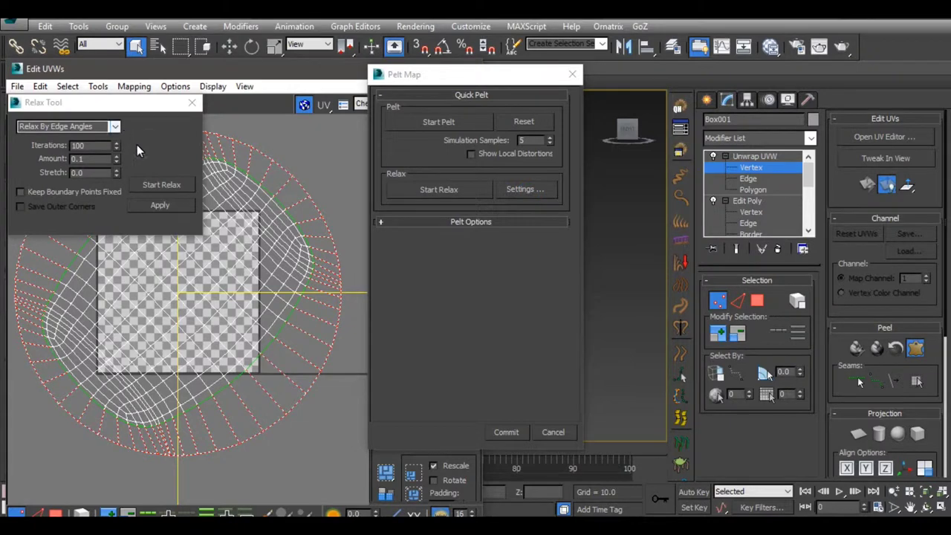
left_click(161, 185)
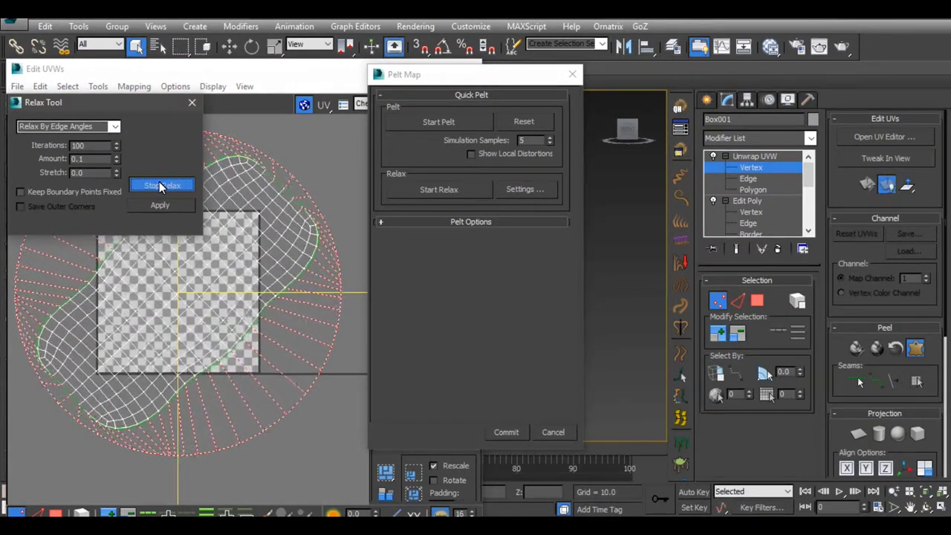
left_click(112, 126)
left_click(74, 137)
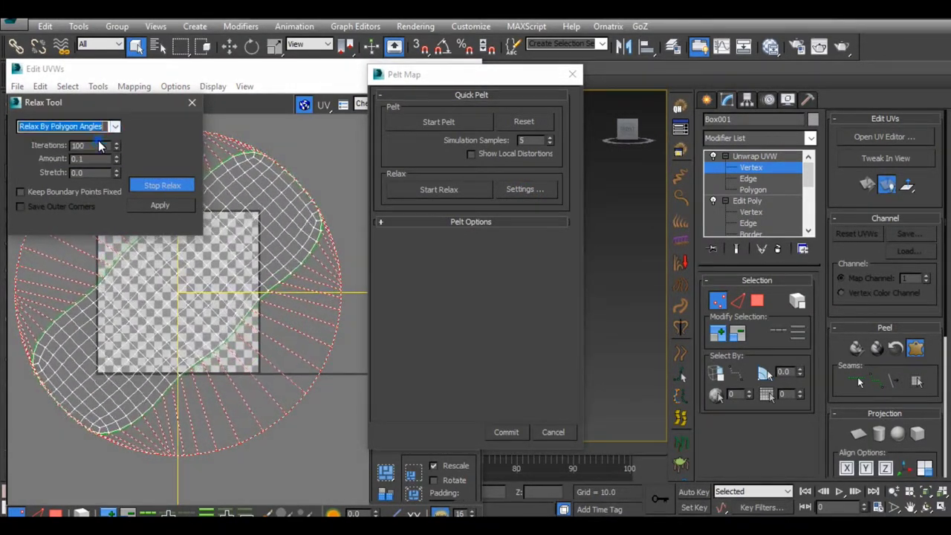
left_click(163, 207)
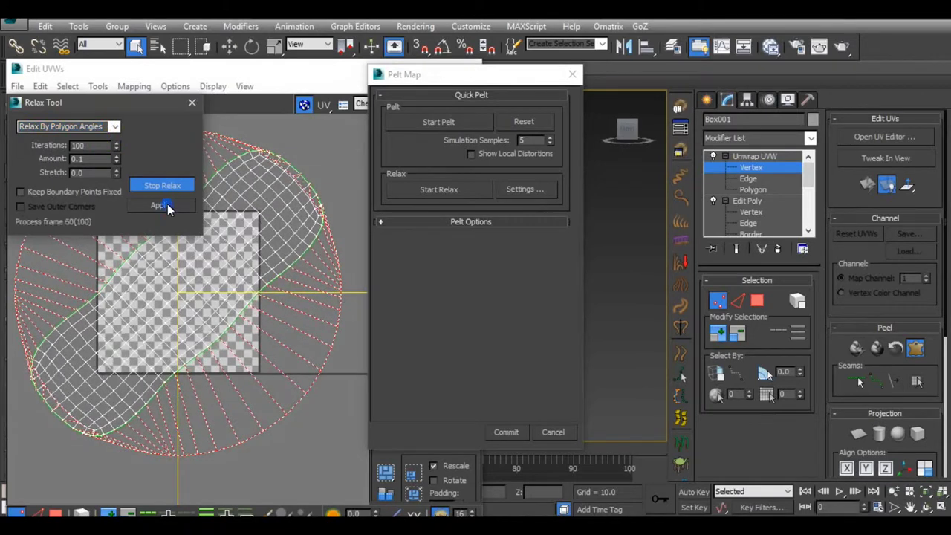
left_click(507, 432)
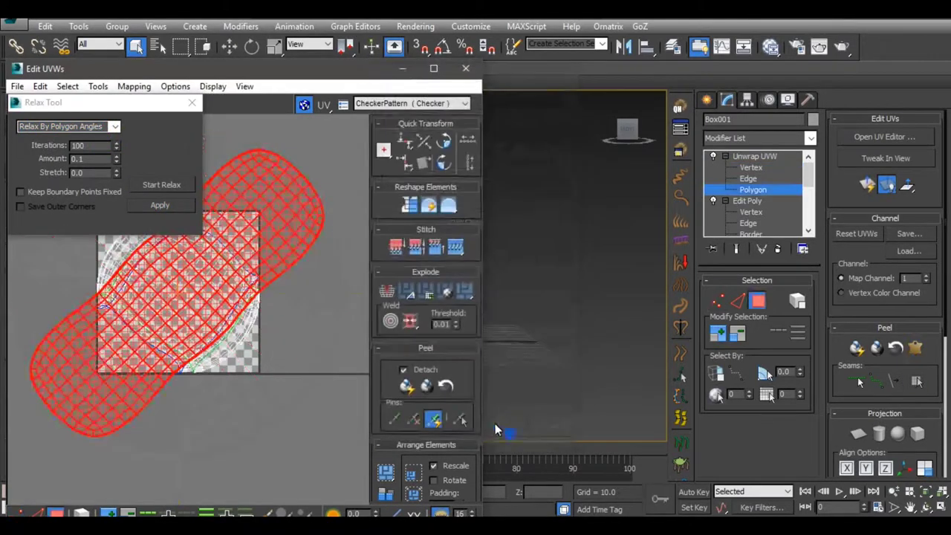
left_click(191, 105)
Rotate the flattened shell upright and move it off the checker square.
left_click(35, 104)
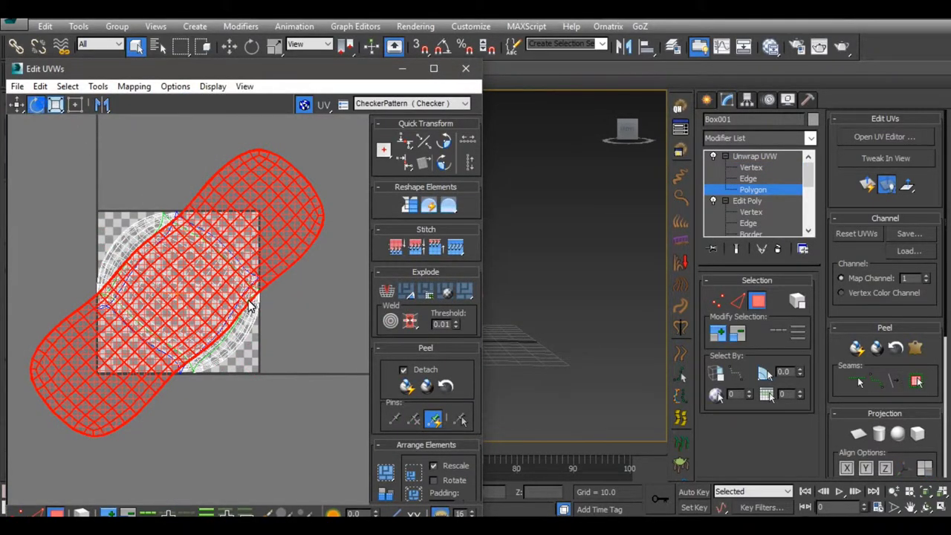
left_click_drag(250, 297, 260, 228)
key("w")
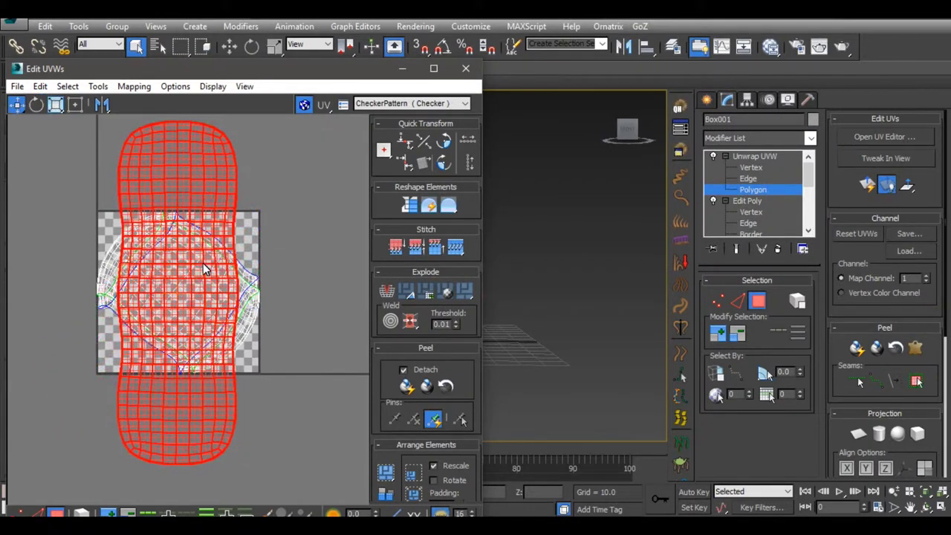
left_click_drag(203, 263, 385, 216)
Grow a selection over the remaining piece and move it up above the checker square.
left_click(187, 289)
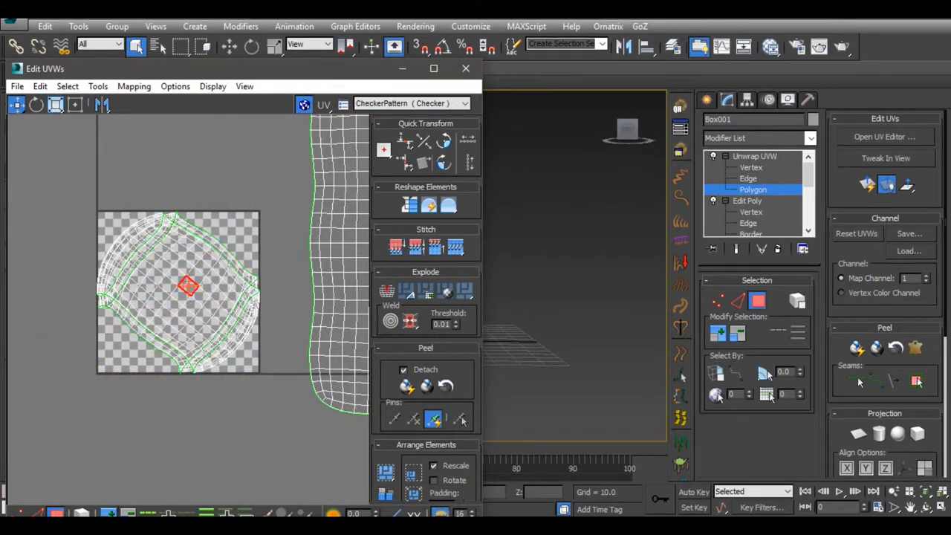
left_click_drag(259, 68, 292, 44)
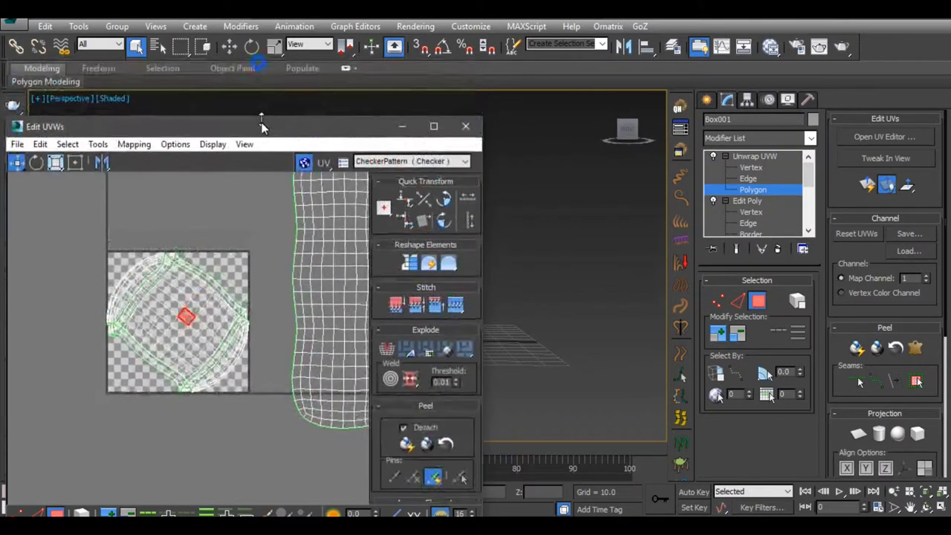
left_click(115, 435)
left_click(236, 272)
left_click_drag(236, 261, 256, 145)
scroll(257, 145, "down", 3)
middle_click_drag(256, 145, 236, 197)
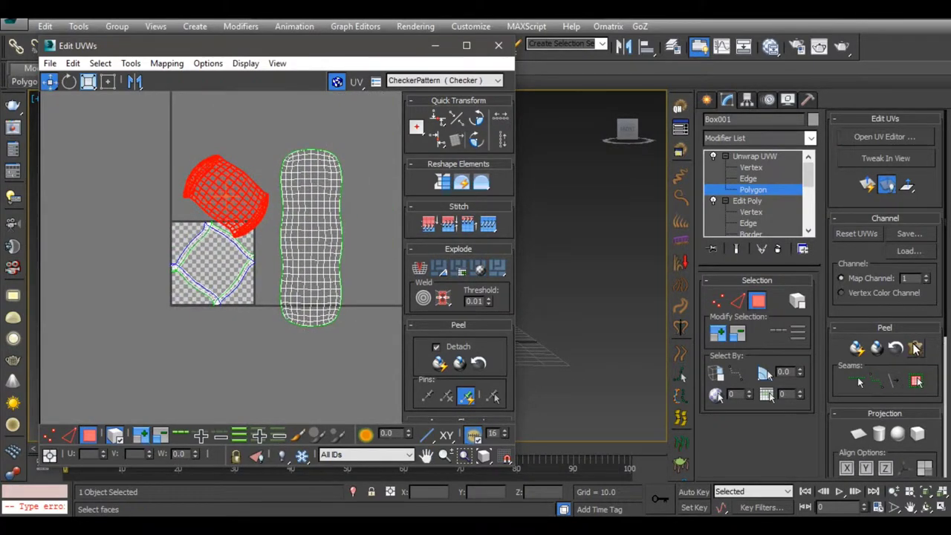
Pelt the second UV piece, relax it by edge angles, and commit the result.
left_click(916, 347)
left_click(453, 124)
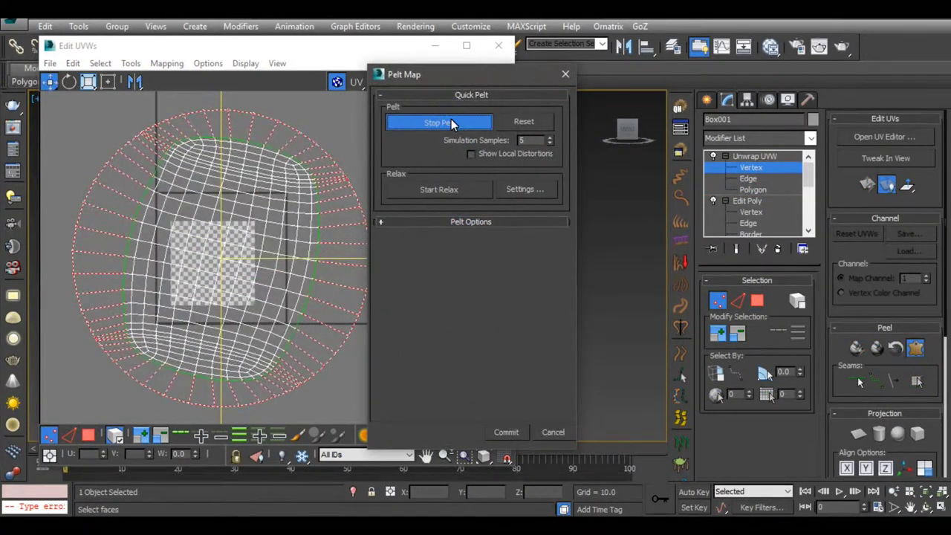
left_click(455, 187)
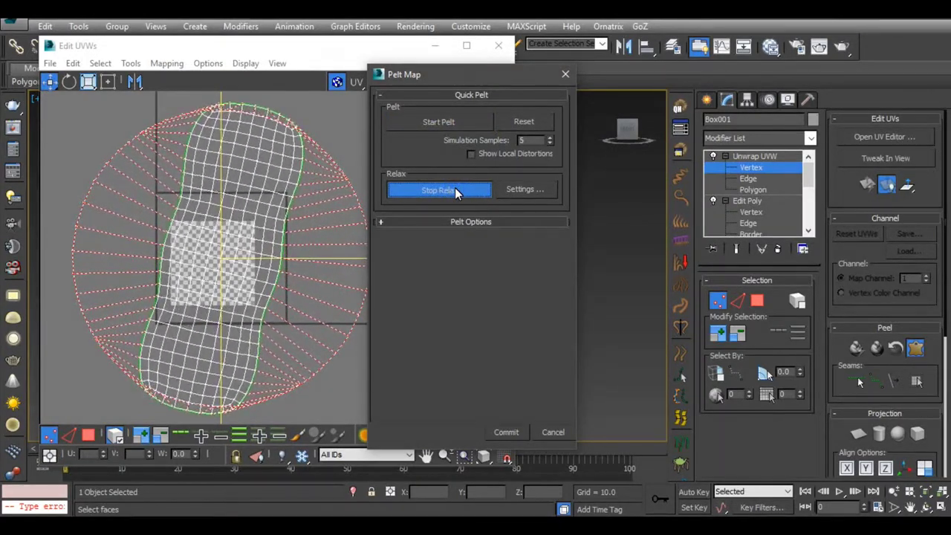
left_click(523, 190)
left_click(148, 103)
left_click(138, 119)
left_click(193, 162)
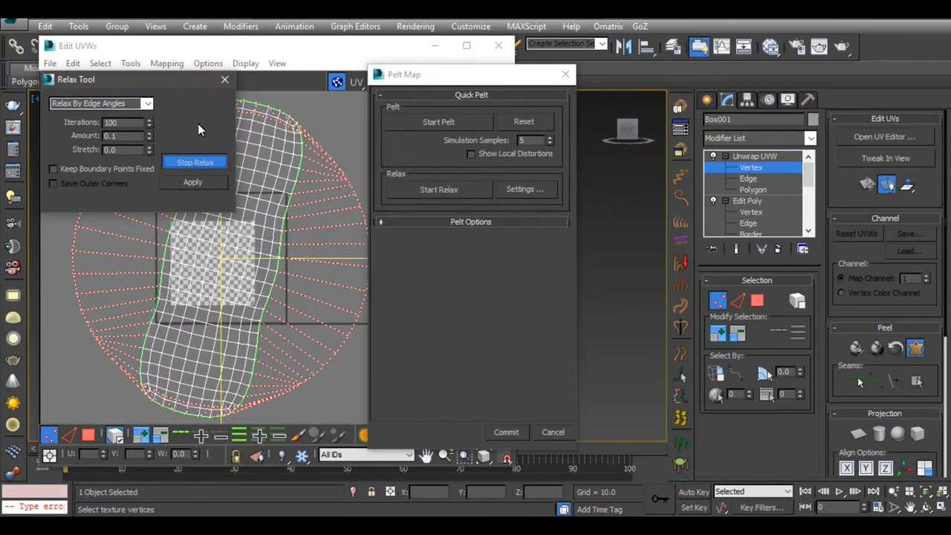
left_click(194, 182)
left_click(224, 81)
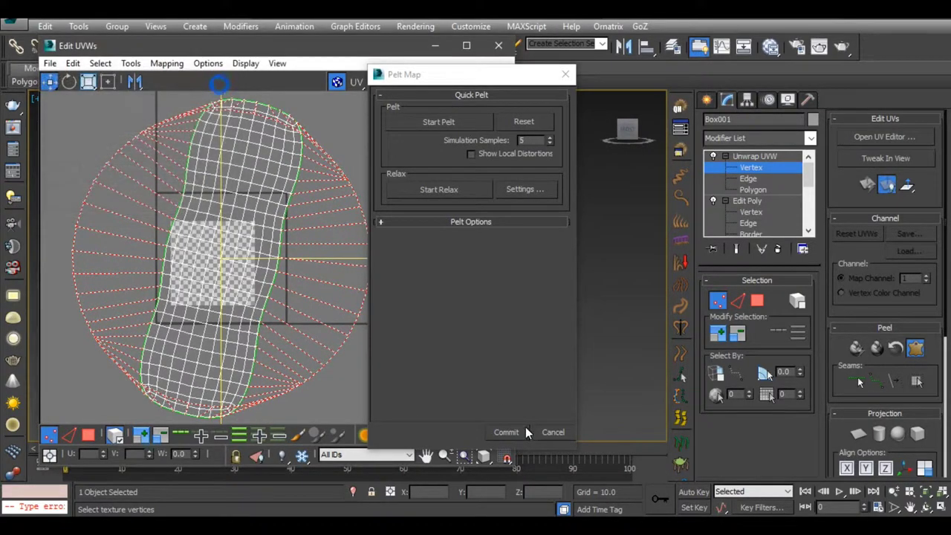
left_click(519, 432)
Move the second shell to the left and select the diamond-shaped centre piece.
mouse_move(236, 304)
left_mouse_down()
mouse_move(166, 270)
mouse_move(188, 318)
mouse_move(159, 233)
mouse_move(91, 279)
left_mouse_up()
key("e")
key("w")
left_click(190, 230)
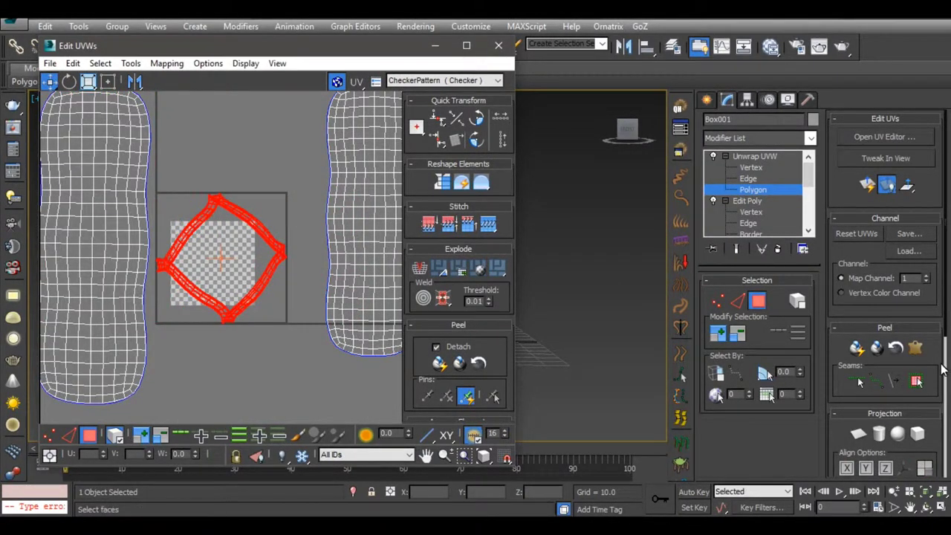
Pelt the centre piece into a ring, relax by polygon angles, commit, and move it below the strips.
left_click(915, 347)
left_click(439, 123)
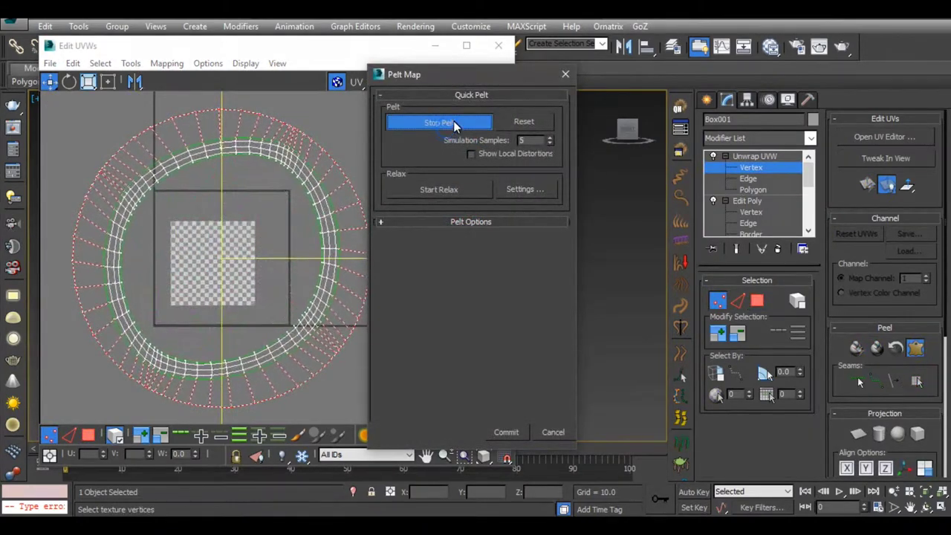
left_click(435, 190)
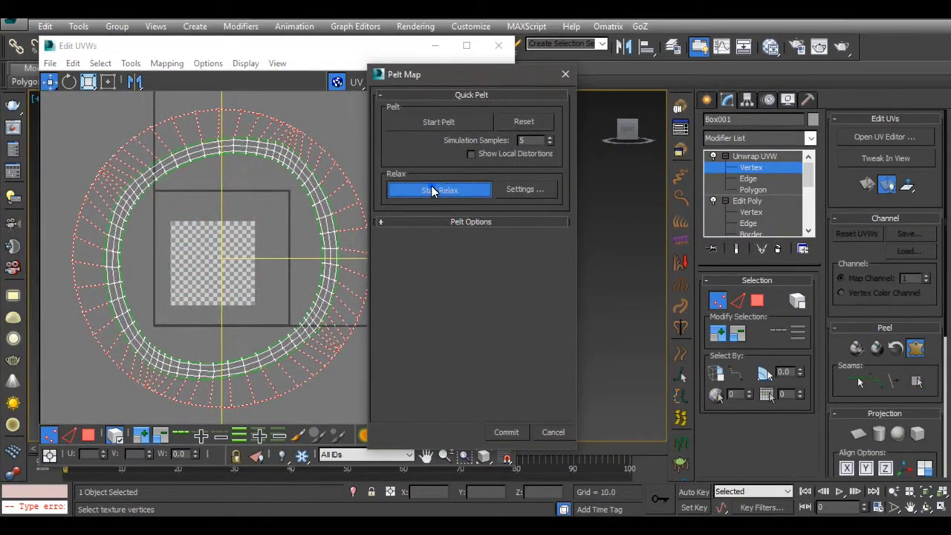
left_click(525, 189)
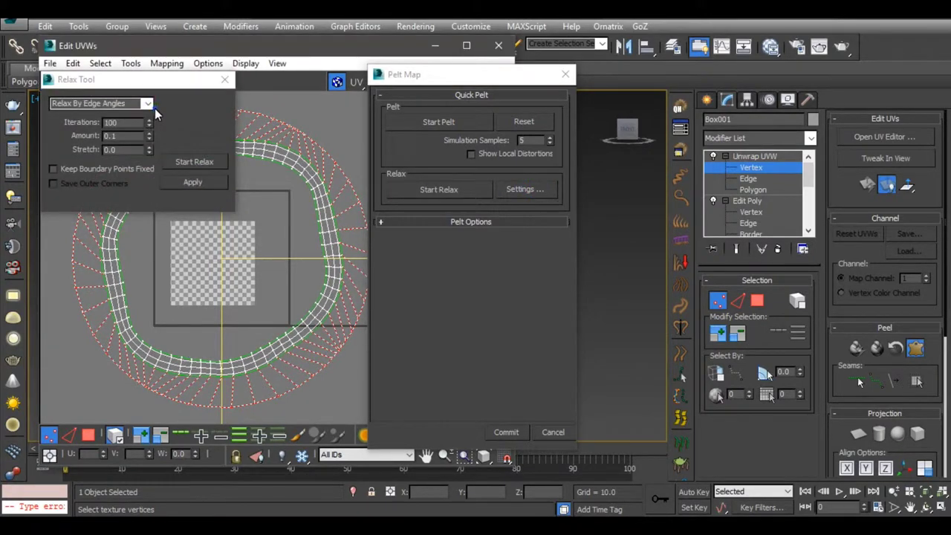
left_click(148, 104)
left_click(112, 117)
left_click(199, 161)
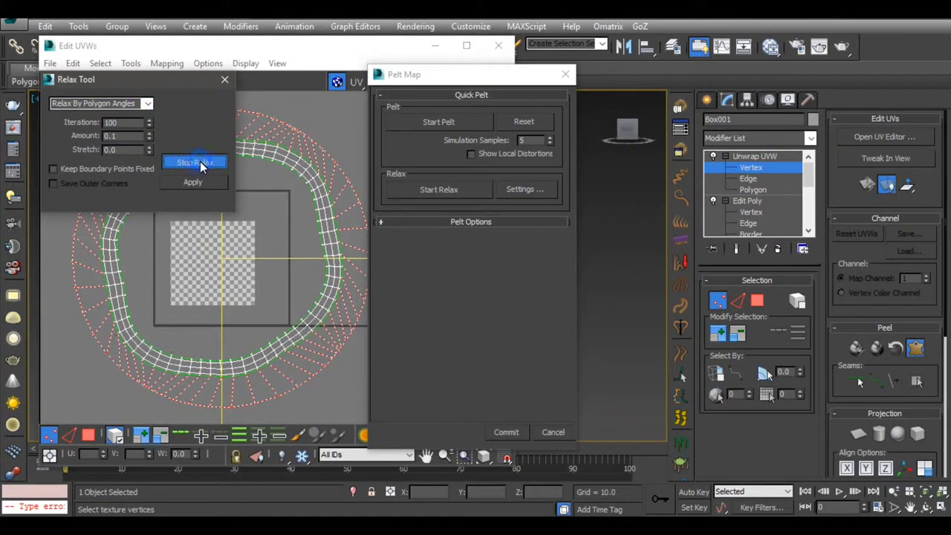
left_click(192, 182)
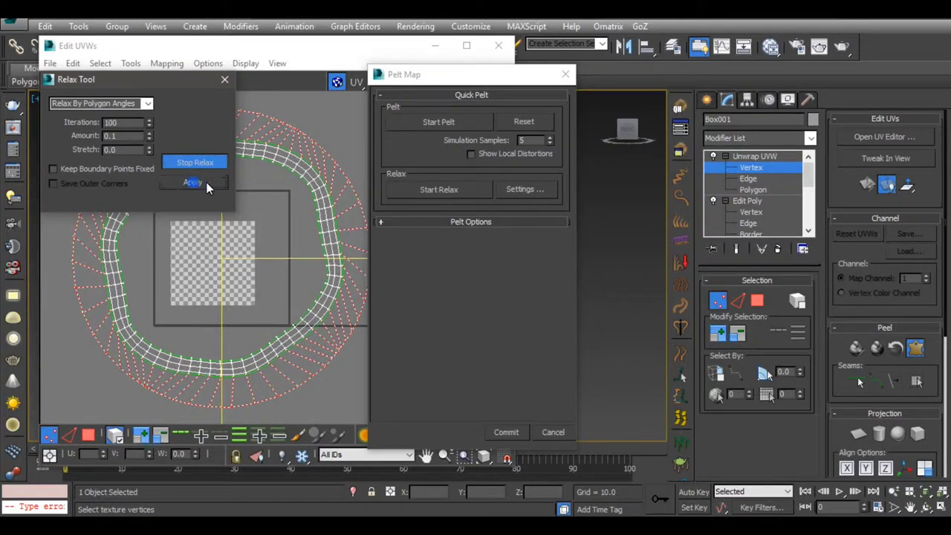
left_click(224, 79)
left_click(505, 431)
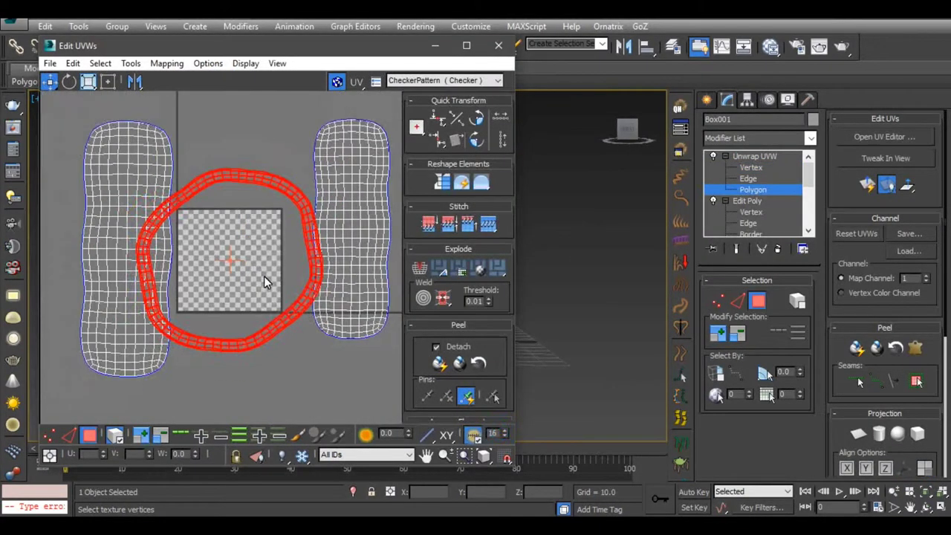
scroll(263, 276, "down", 2)
left_click_drag(275, 320, 357, 471)
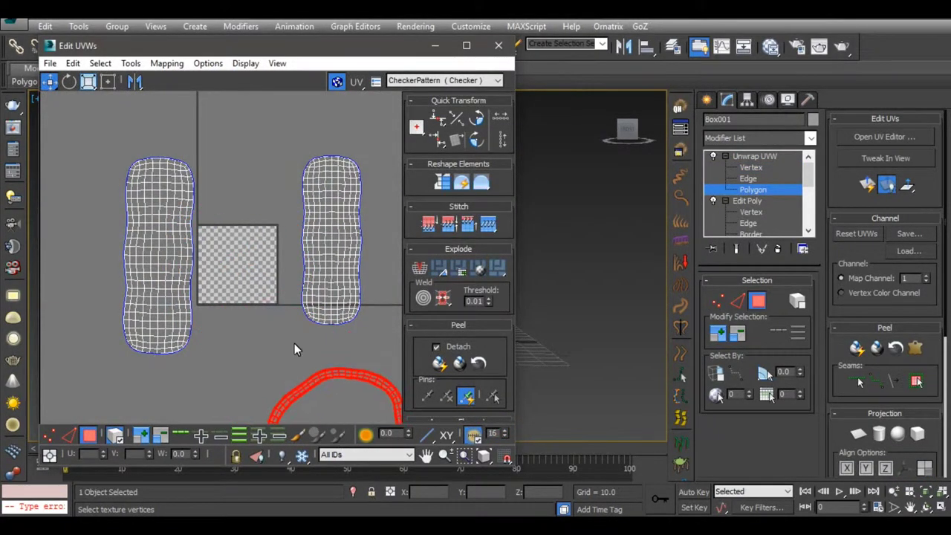
scroll(294, 343, "down", 3)
Select the left UV strip and relax it again with the quad-menu Relax tool.
middle_click_drag(260, 320, 279, 303)
left_click_drag(165, 180, 282, 347)
right_click(312, 198)
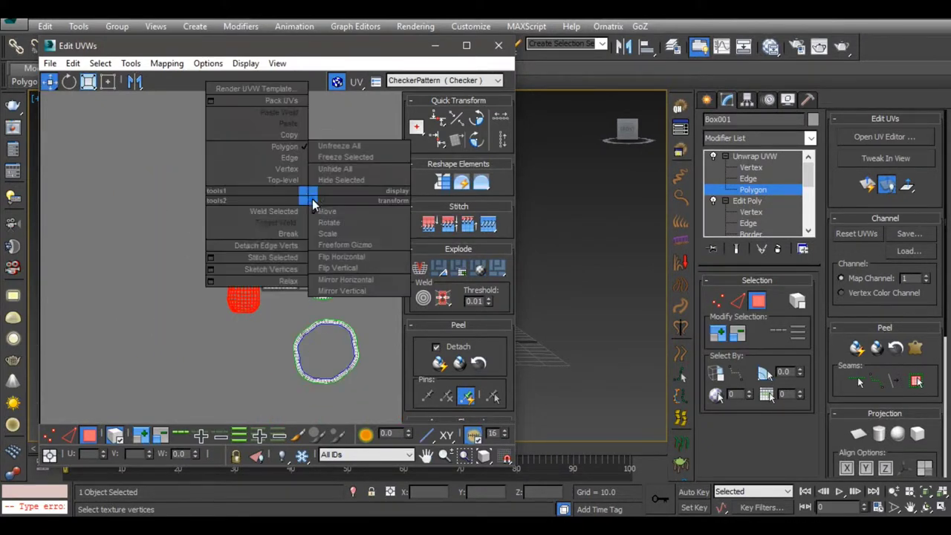
left_click(206, 282)
scroll(251, 228, "up", 1)
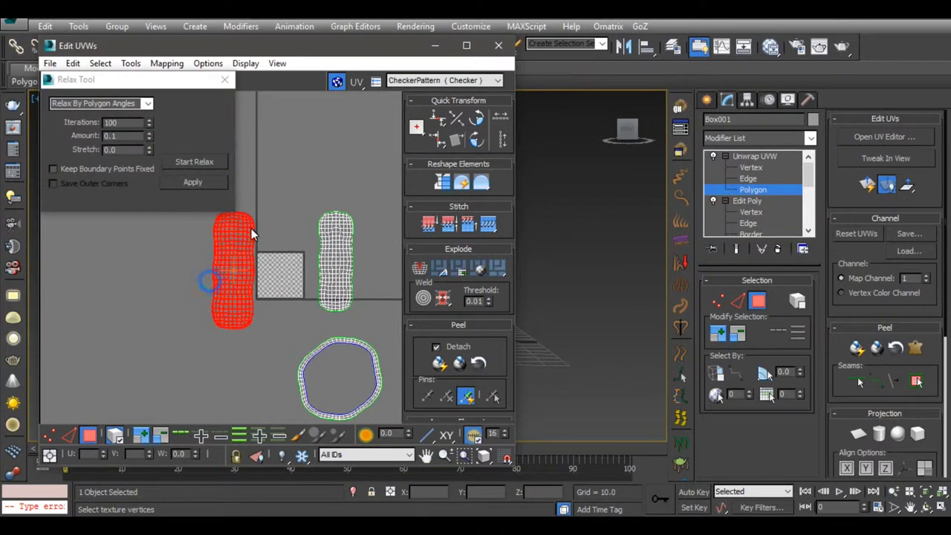
left_click(195, 163)
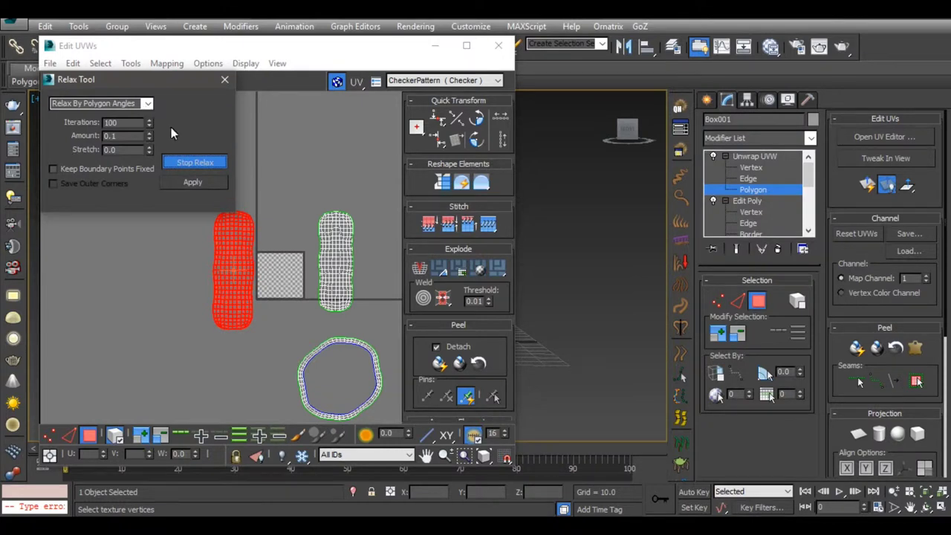
left_click(298, 188)
Select the middle strip, relax it, and close the relax settings.
left_click_drag(298, 188, 369, 329)
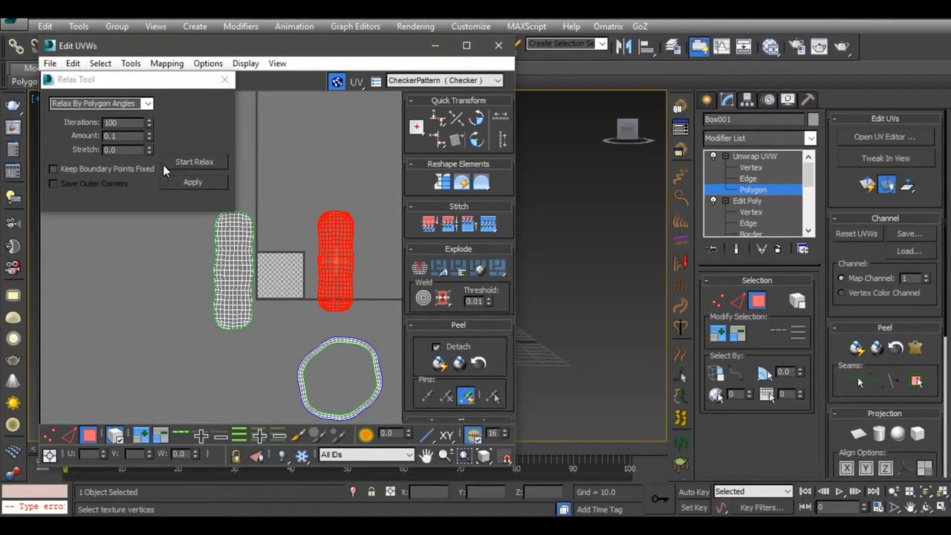
left_click(198, 165)
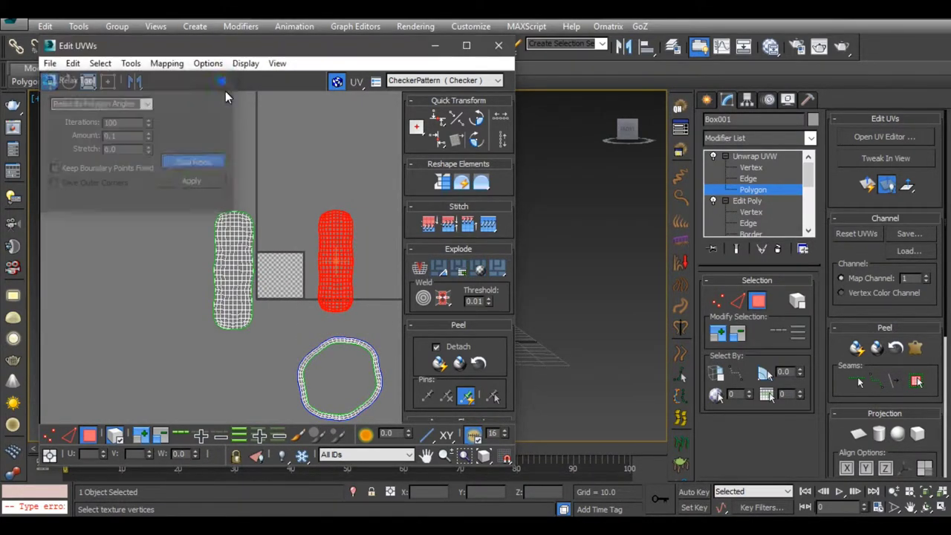
left_click(224, 80)
Pack all three UV shells into the 0–1 square with Pack Normalize, then deselect them.
scroll(223, 260, "down", 3)
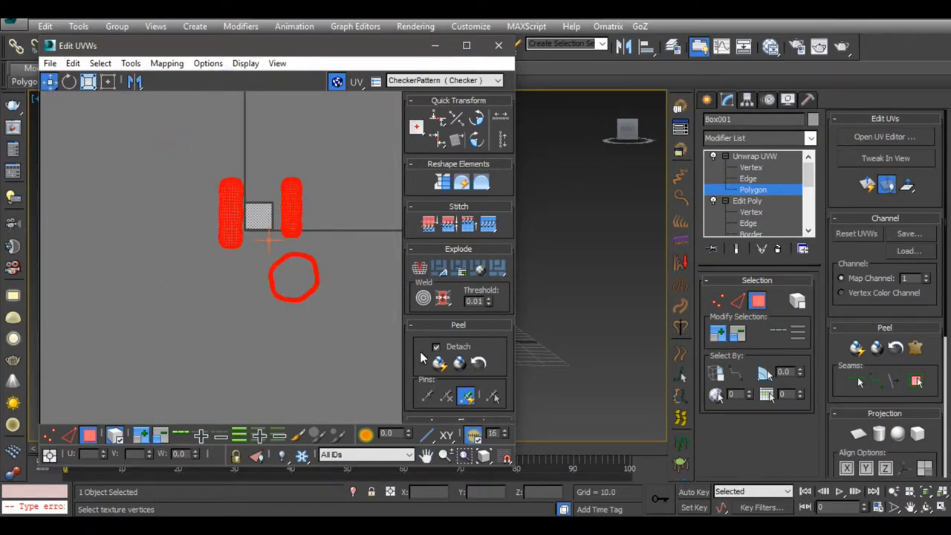
scroll(423, 321, "down", 4)
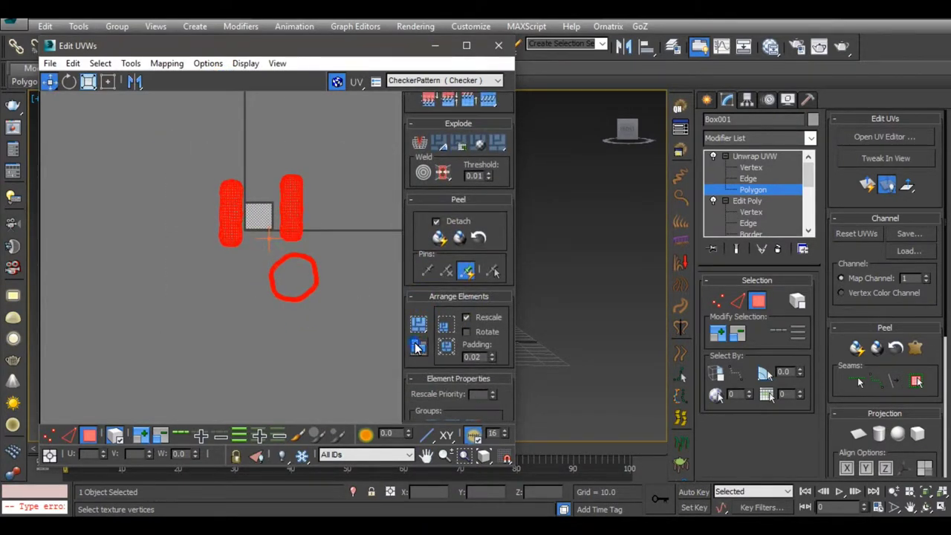
left_click(420, 327)
scroll(257, 219, "up", 2)
scroll(260, 220, "up", 2)
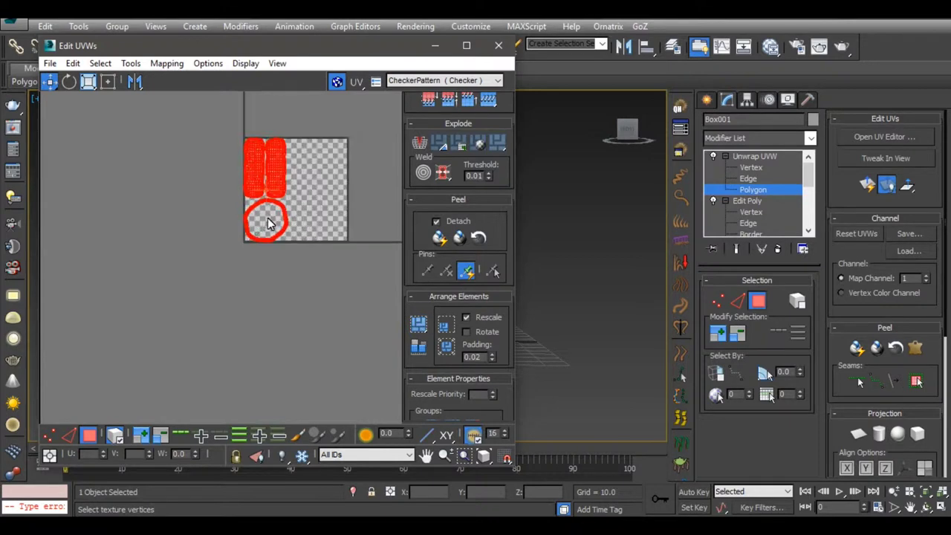
scroll(286, 234, "up", 2)
left_click(259, 250)
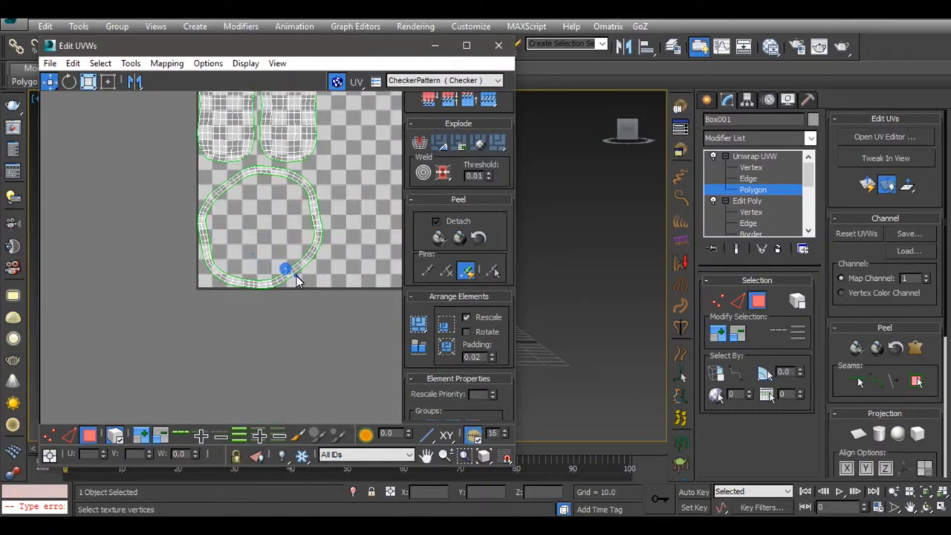
Scale the round cap shell down to a small circle and move it below the square.
left_click(291, 273)
left_click(88, 80)
left_click_drag(303, 275, 291, 387)
key("w")
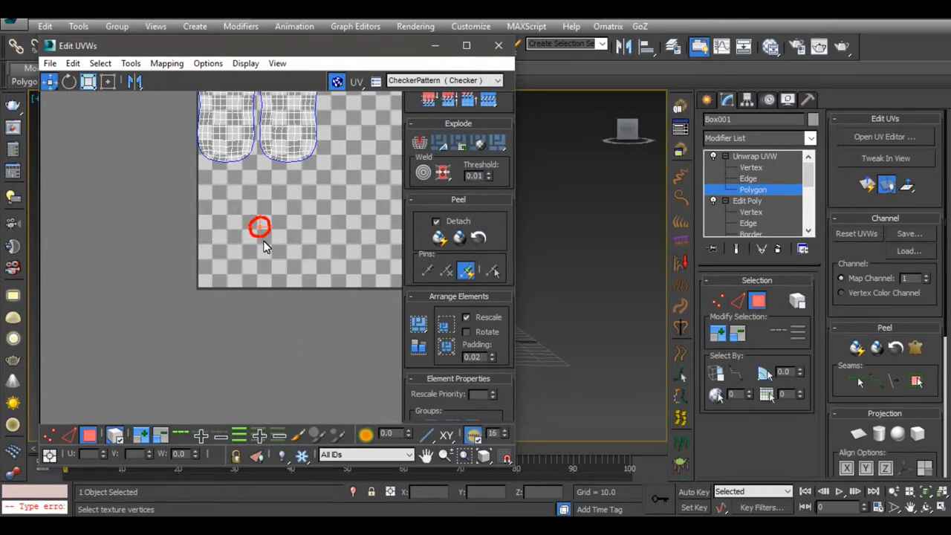
left_click_drag(263, 236, 342, 296)
Enlarge both tall shells and shift them right and down inside the square.
scroll(297, 300, "down", 2)
scroll(238, 312, "down", 2)
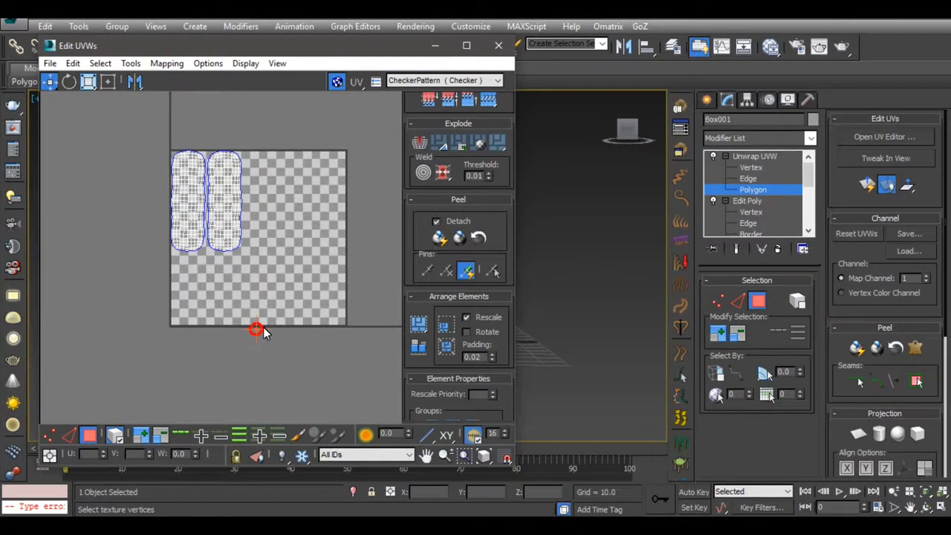
scroll(249, 334, "up", 3)
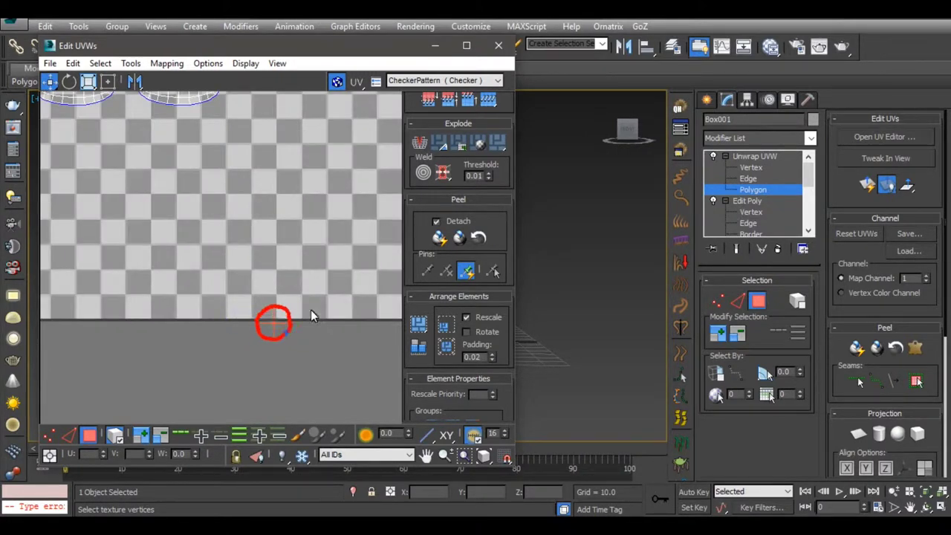
scroll(337, 285, "down", 3)
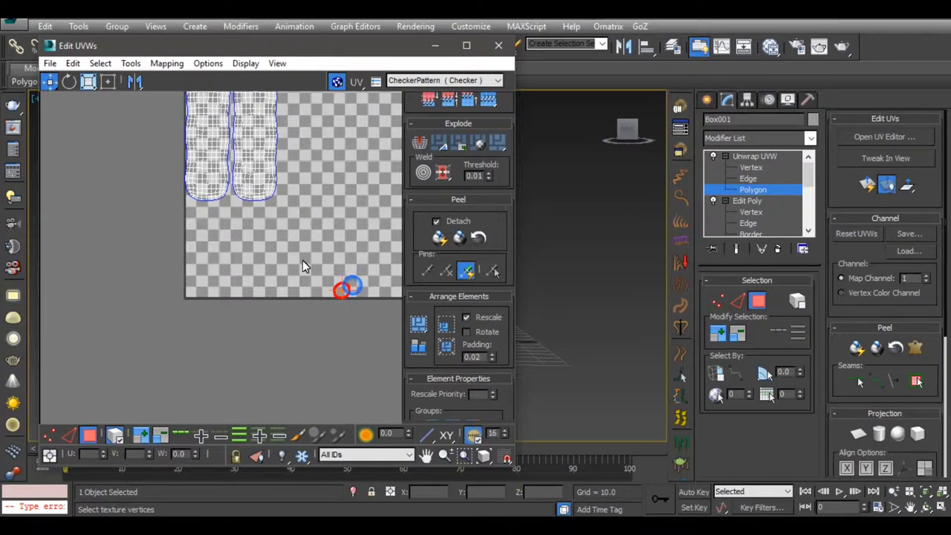
scroll(303, 266, "down", 2)
left_click(267, 223)
left_click(88, 82)
scroll(263, 211, "up", 1)
left_click_drag(263, 212, 258, 179)
key("w")
mouse_move(295, 215)
left_mouse_down()
mouse_move(325, 246)
mouse_move(300, 249)
left_mouse_up()
scroll(251, 292, "up", 2)
left_click(199, 277)
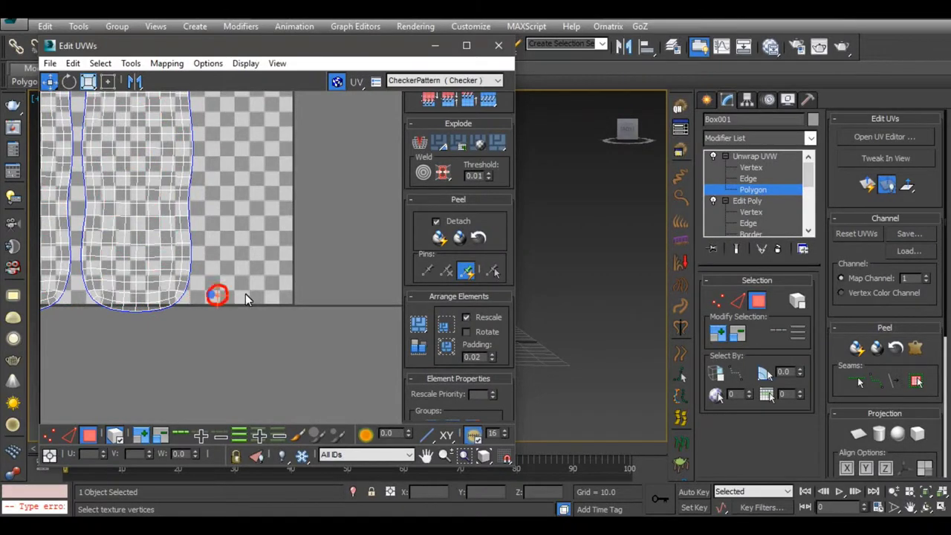
Resize the tall shells slightly and slide one over the other so they overlap.
scroll(216, 238, "down", 3)
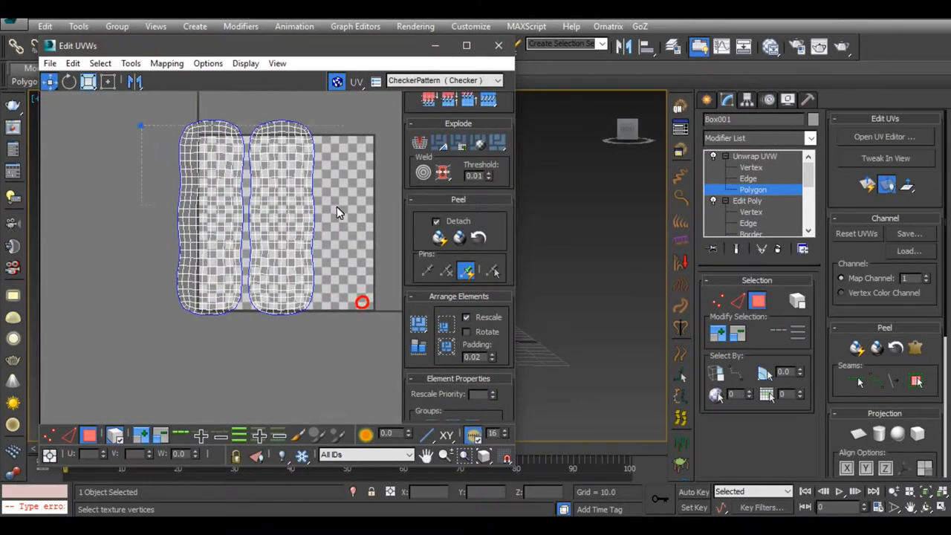
key("ctrl+a")
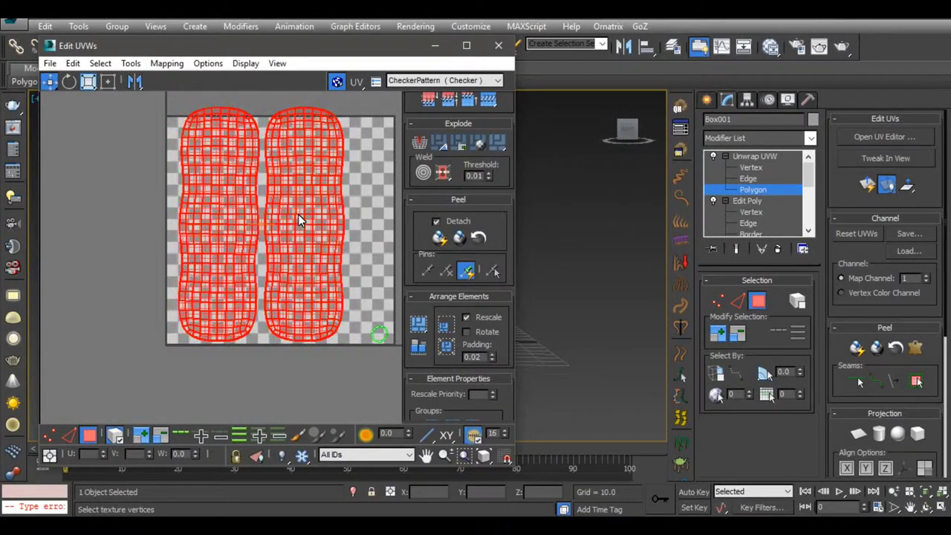
key("r")
left_click(292, 211)
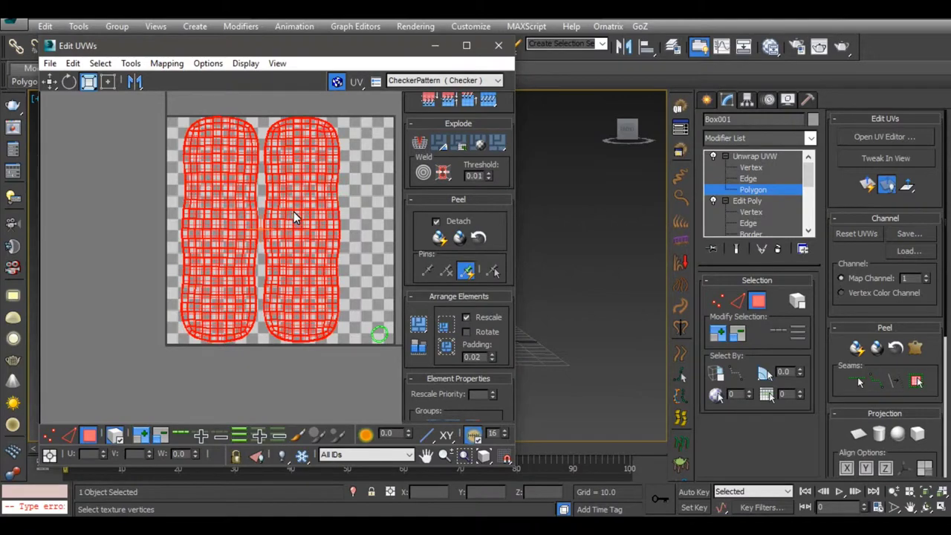
key("w")
scroll(290, 155, "up", 2)
scroll(282, 210, "up", 2)
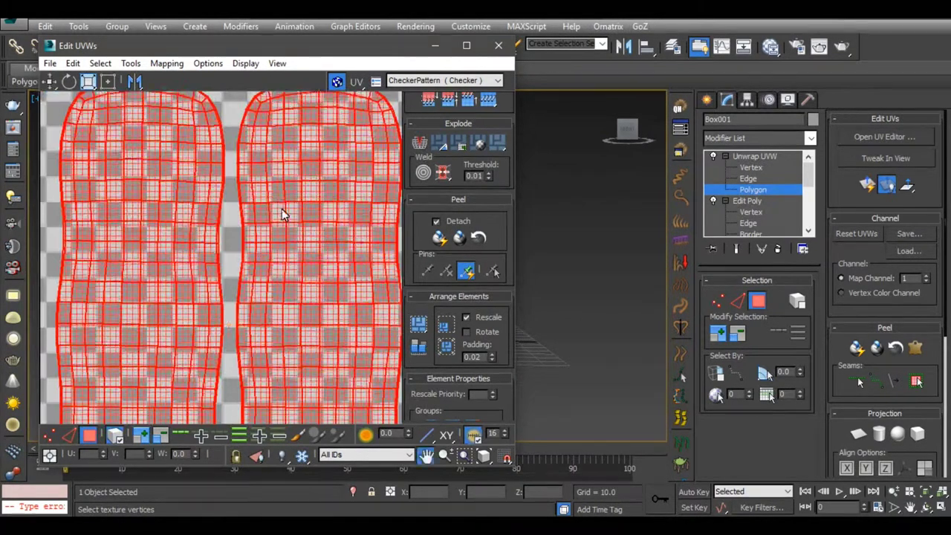
scroll(238, 166, "up", 2)
scroll(316, 283, "down", 3)
scroll(318, 282, "down", 2)
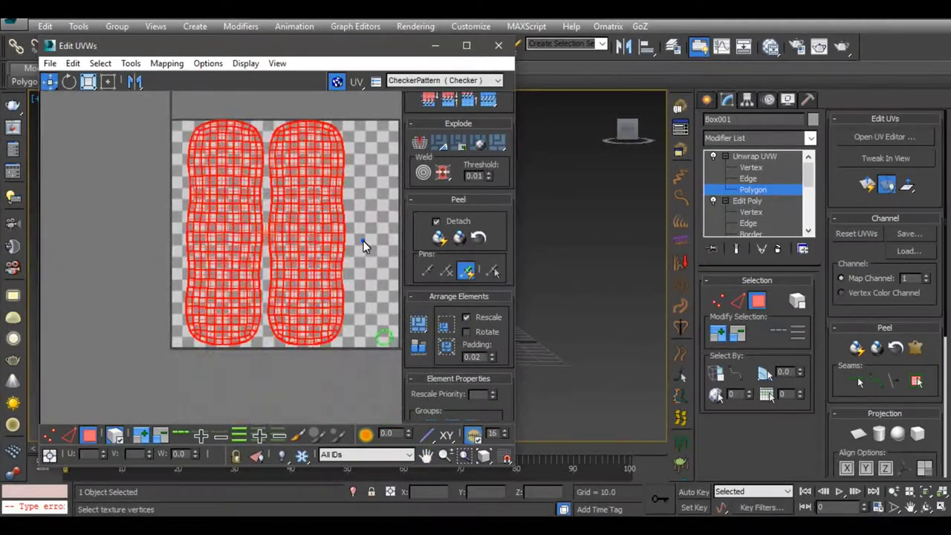
mouse_move(364, 245)
left_mouse_down()
mouse_move(317, 259)
mouse_move(245, 256)
left_mouse_up()
Reposition the stacked tall shells along the left side of the UV square.
left_click(304, 233)
scroll(216, 133, "up", 5)
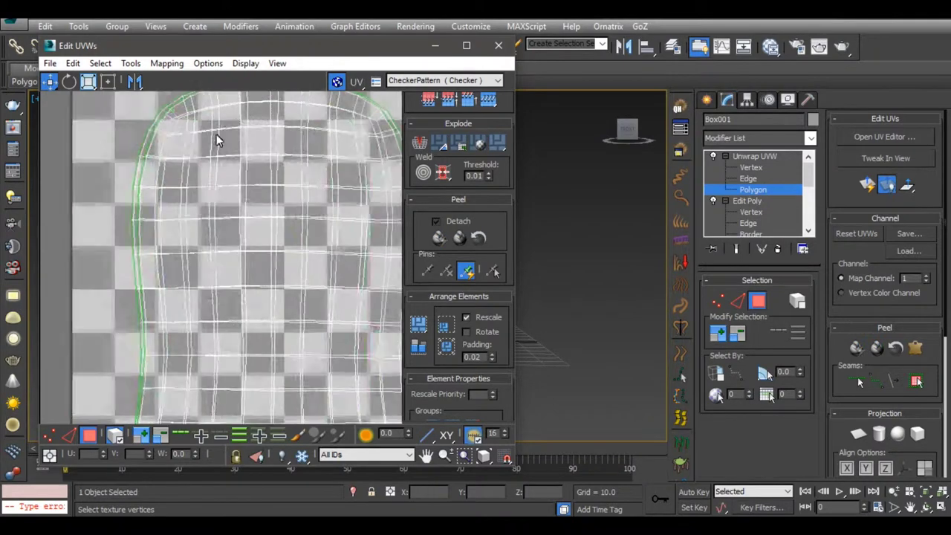
scroll(221, 260, "down", 3)
scroll(235, 270, "down", 2)
scroll(236, 271, "up", 2)
mouse_move(231, 274)
middle_mouse_down()
mouse_move(190, 178)
mouse_move(185, 240)
mouse_move(226, 250)
middle_mouse_up()
left_click(147, 237)
scroll(147, 237, "up", 2)
scroll(225, 250, "down", 5)
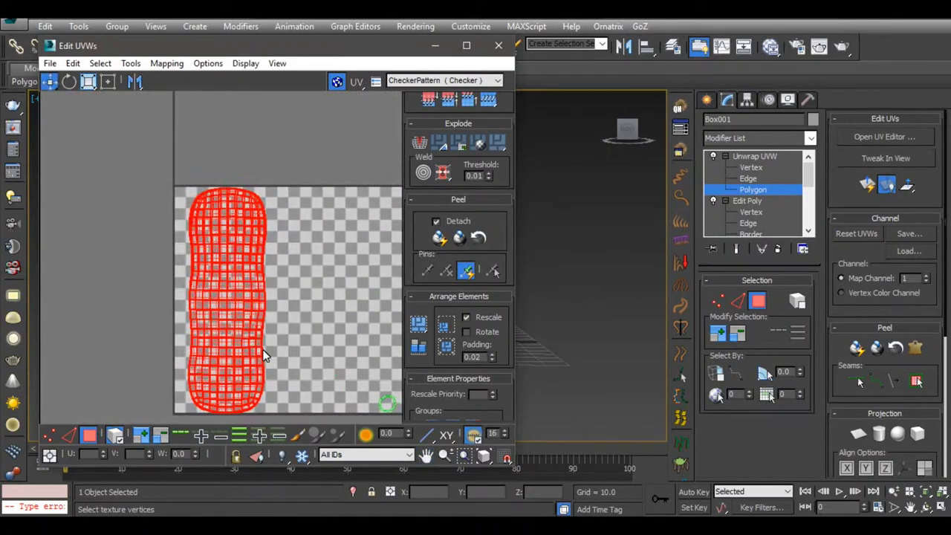
middle_click_drag(377, 371, 325, 278)
left_click(341, 307)
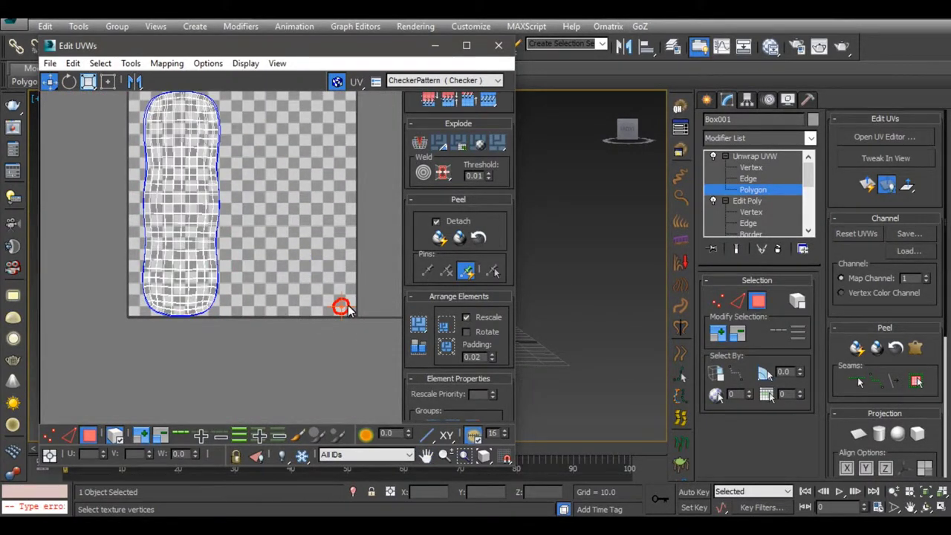
Move the small round shell beside the bottom of the tall shells.
left_click(325, 280)
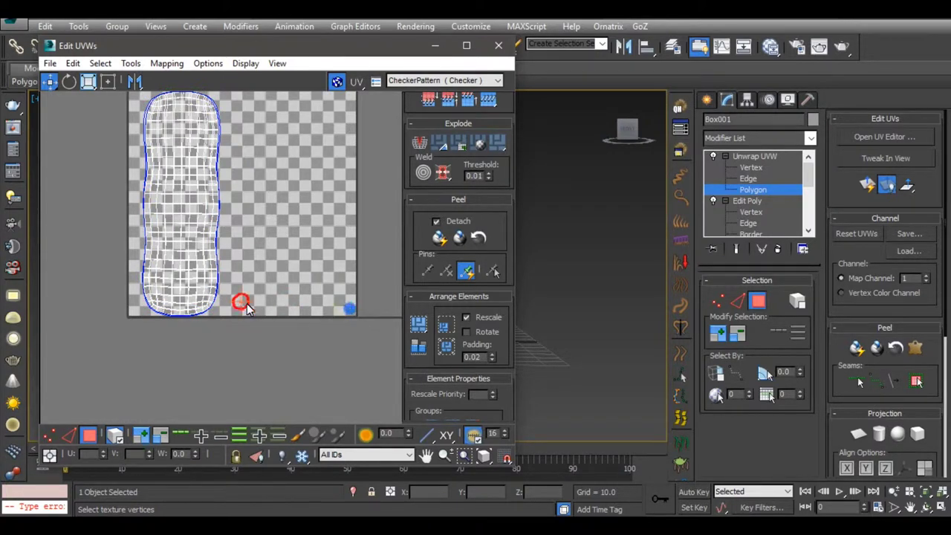
left_click_drag(349, 312, 266, 306)
left_click(316, 272)
scroll(316, 273, "down", 2)
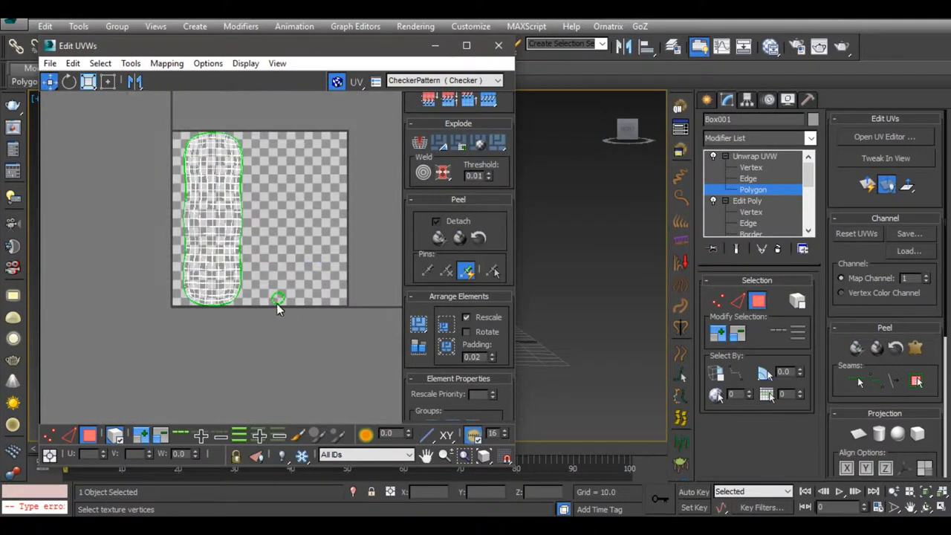
left_click(277, 298)
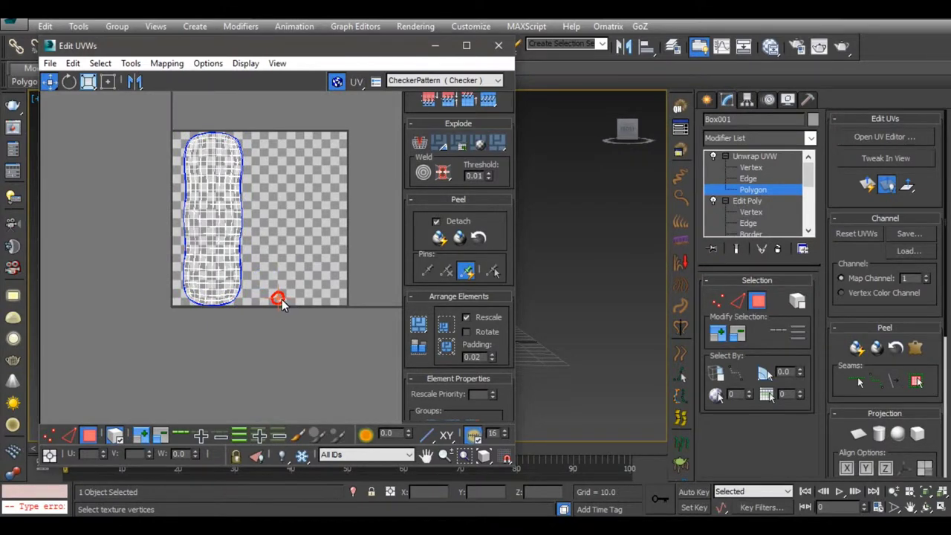
scroll(284, 300, "up", 2)
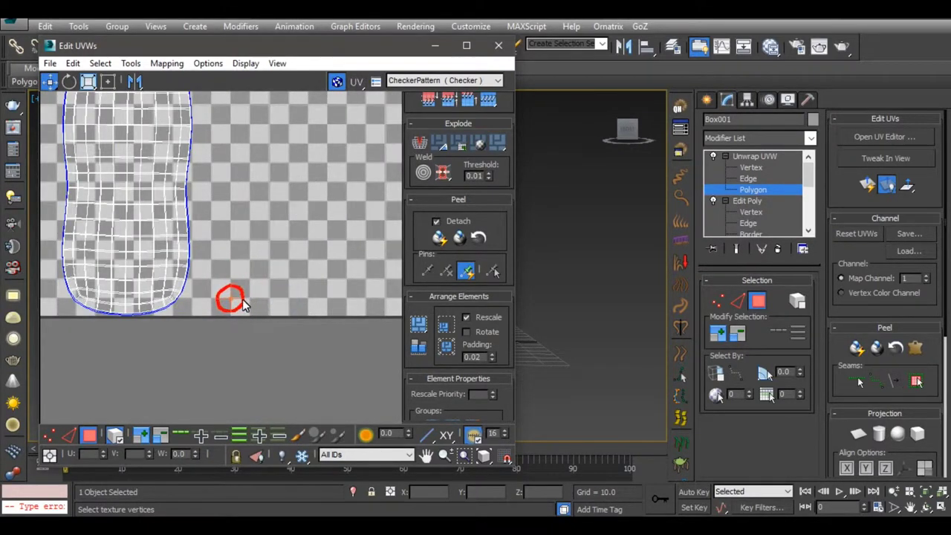
left_click(251, 268)
scroll(275, 267, "down", 3)
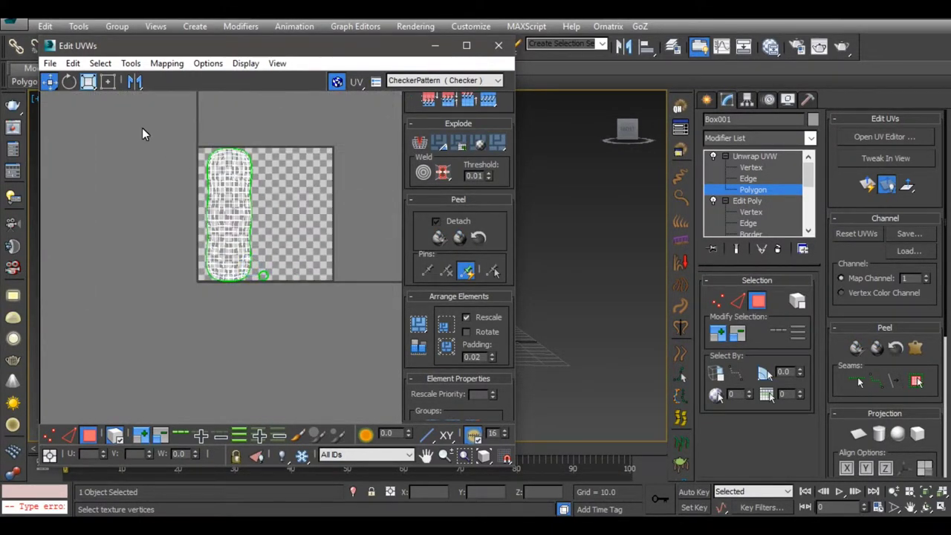
left_click(130, 63)
Render the UV layout as a template image and browse to the Music library to save it.
left_click(153, 317)
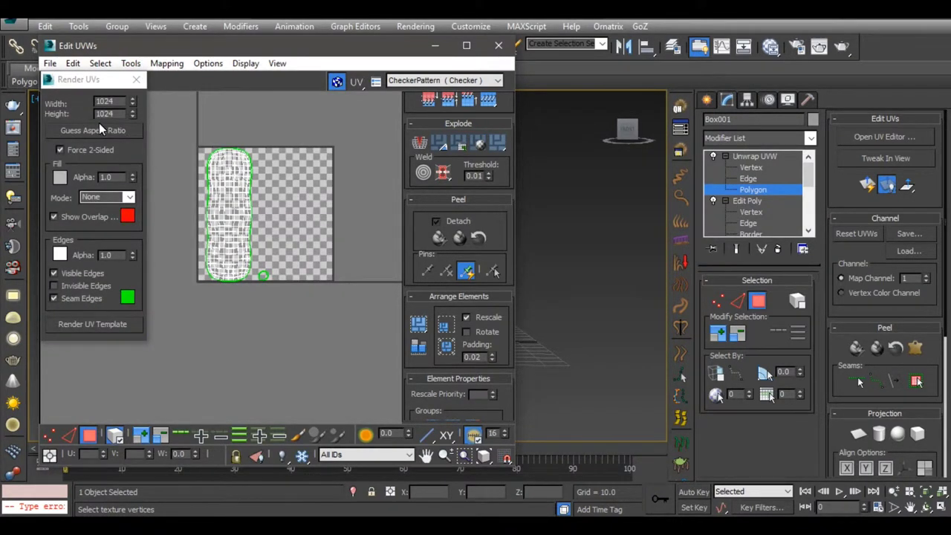
left_click(85, 324)
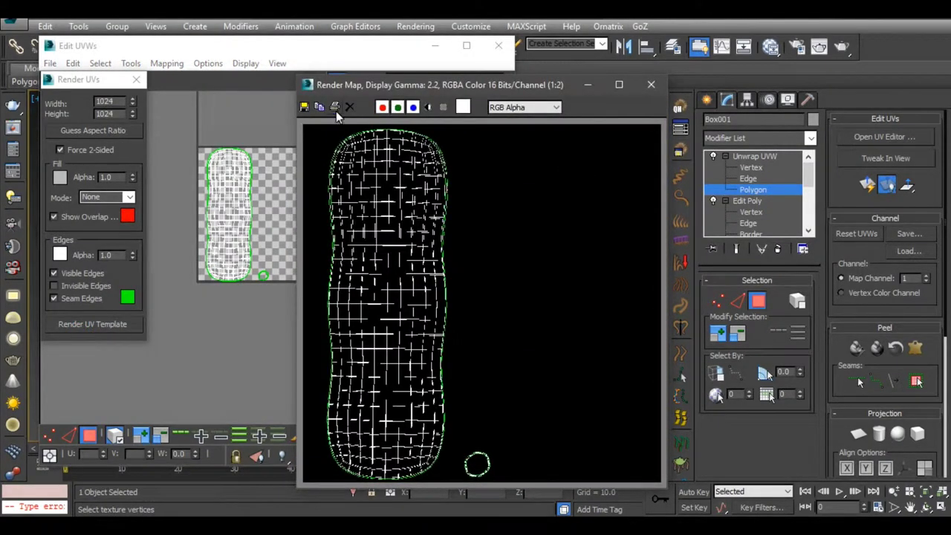
left_click(306, 107)
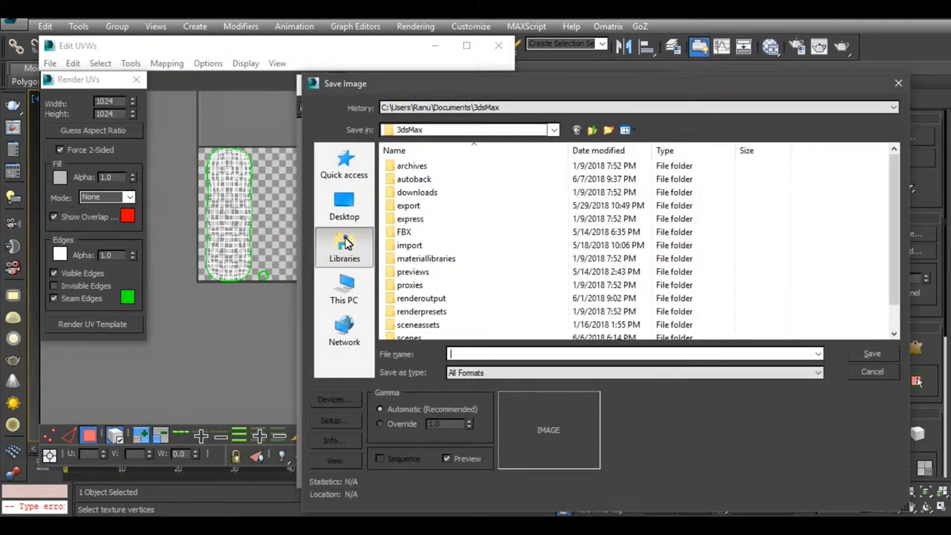
left_click(344, 245)
double_click(424, 199)
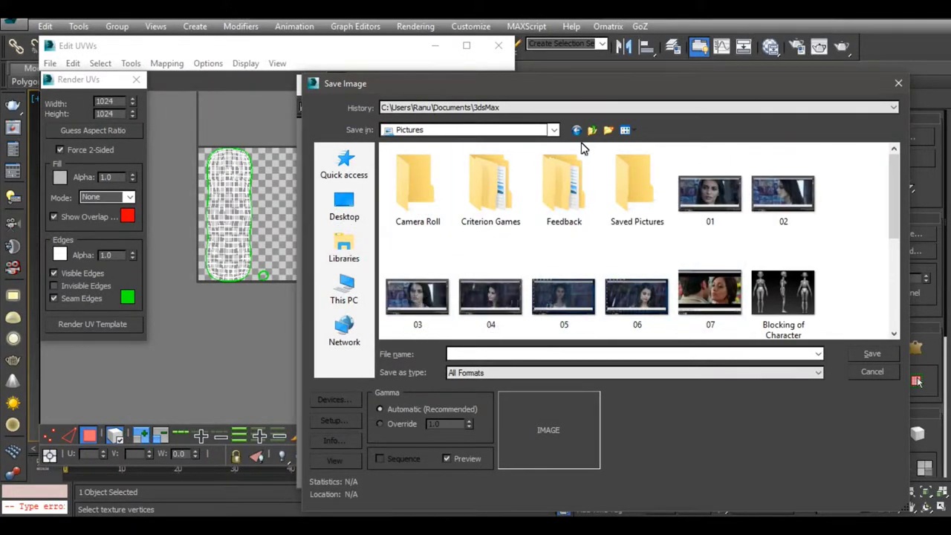
left_click(353, 251)
double_click(709, 162)
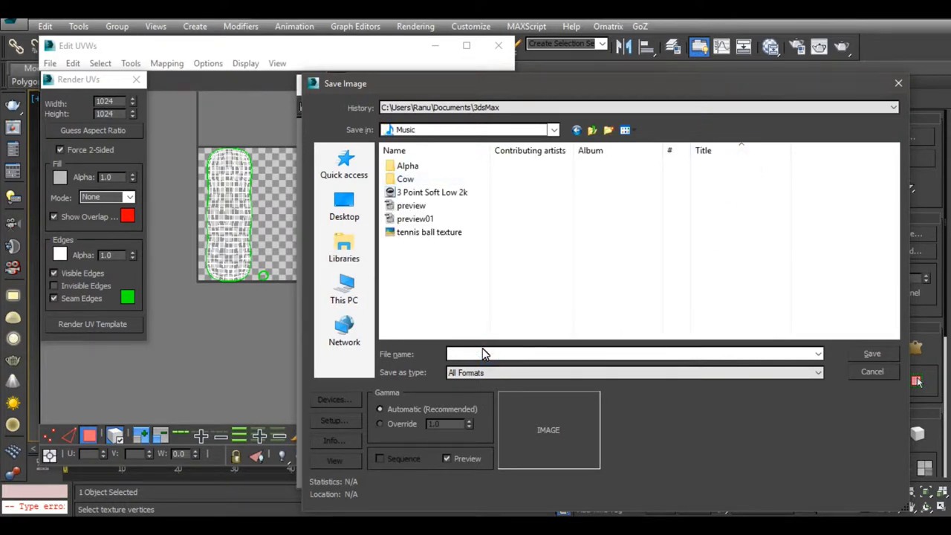
Save the template as PNG named 'tennis ball uv', accepting the PNG configuration.
type("te")
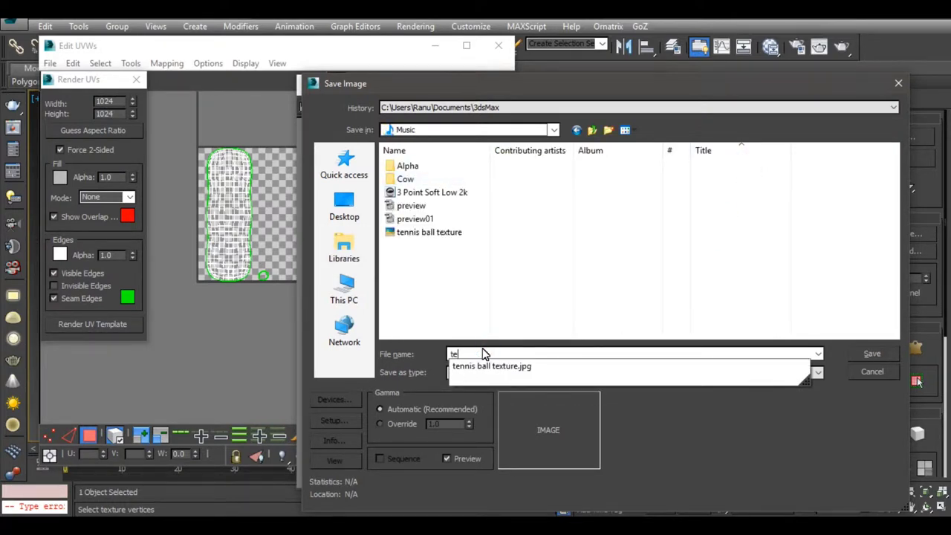
left_click(523, 366)
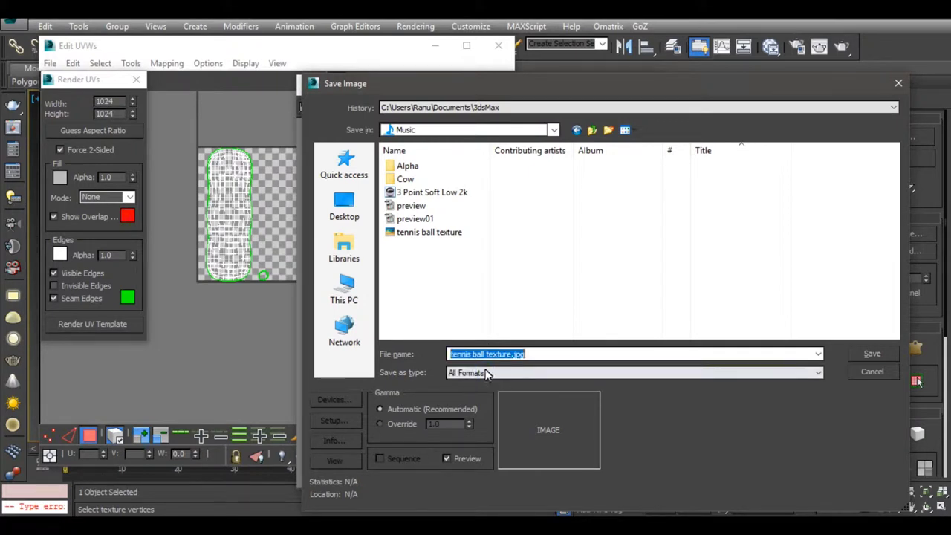
key("BackSpace")
key("BackSpace")
key("BackSpace")
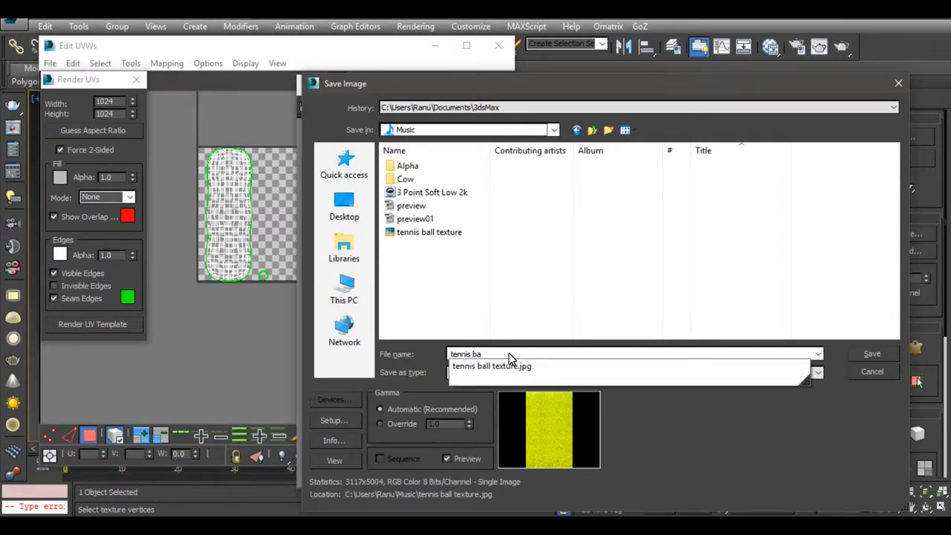
type("ll uv")
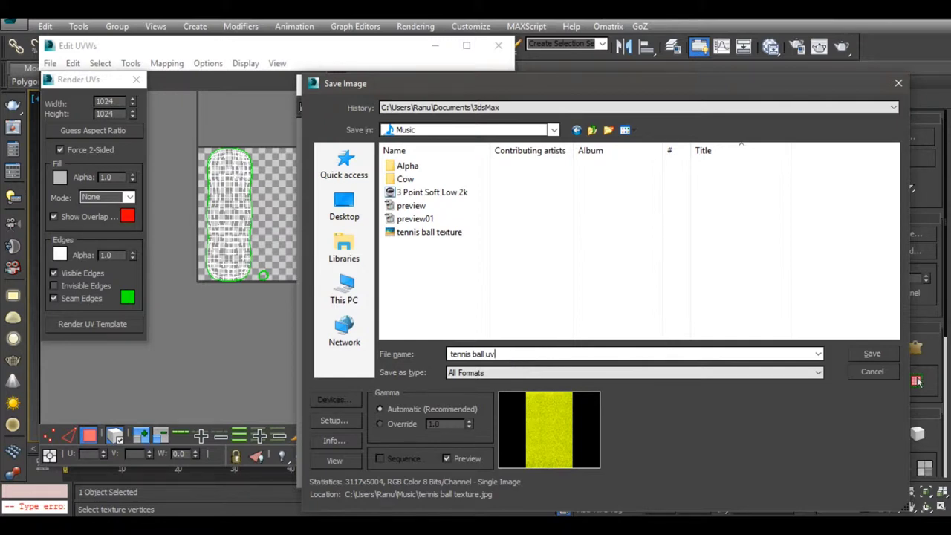
left_click(492, 373)
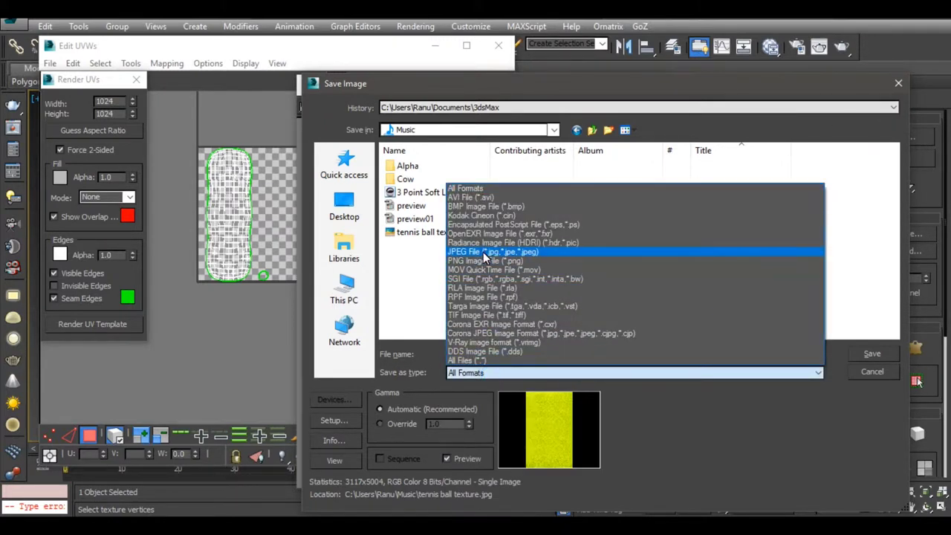
left_click(485, 261)
left_click(872, 354)
left_click(391, 230)
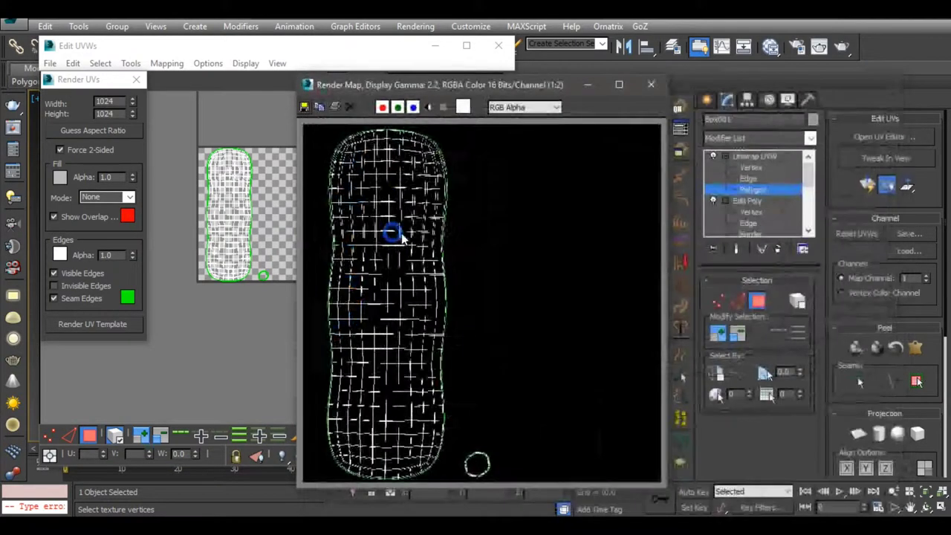
left_click(272, 446)
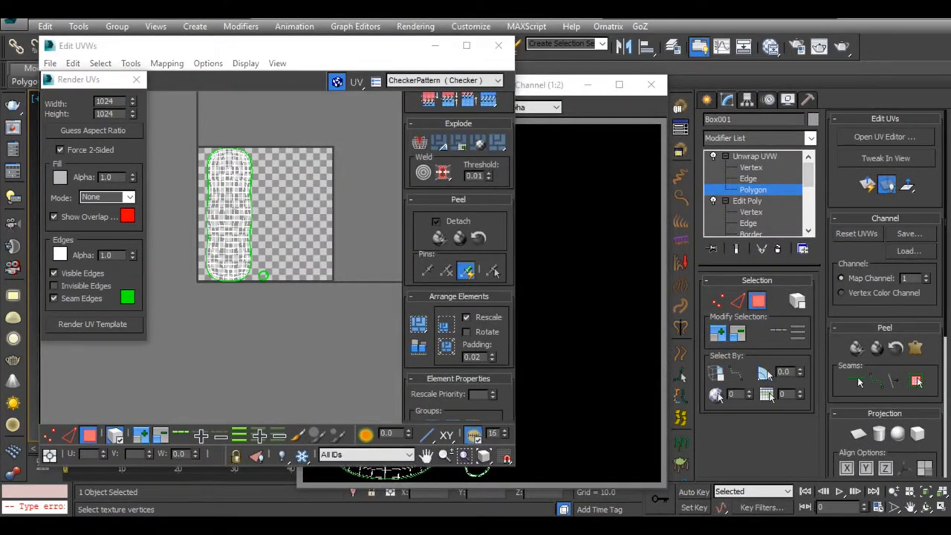
Launch Photoshop CC, drag in tennis ball uv from the Music folder, and duplicate Layer 0.
key("super")
left_click(84, 492)
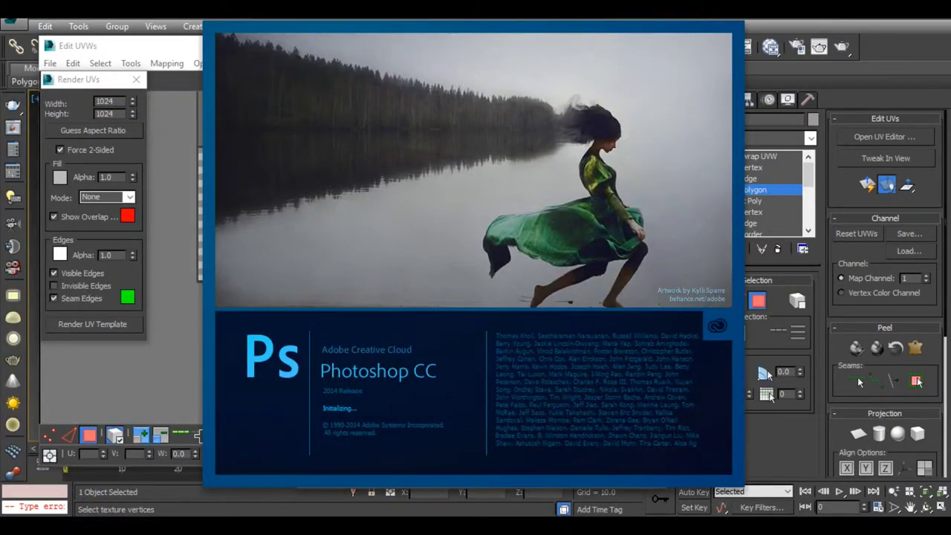
left_click(96, 492)
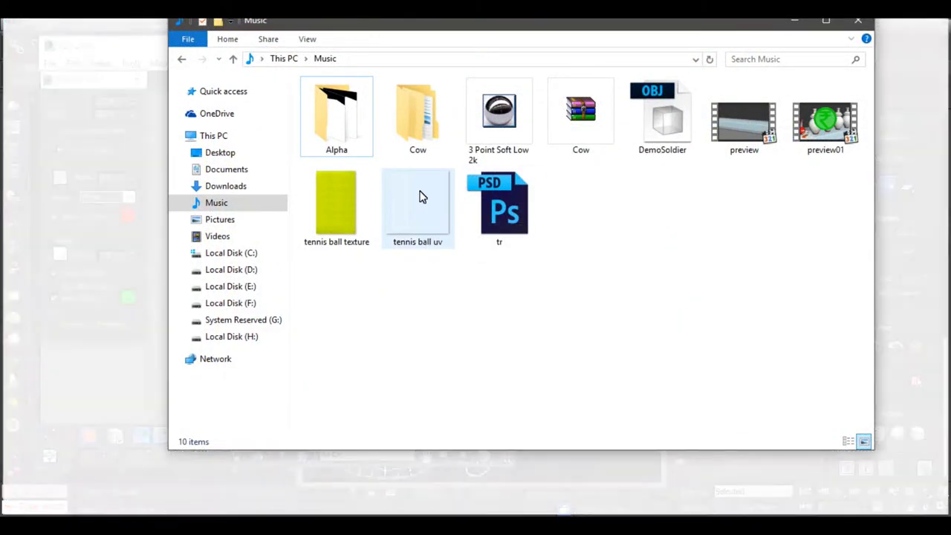
mouse_move(420, 197)
left_mouse_down()
mouse_move(354, 316)
mouse_move(223, 424)
left_mouse_up()
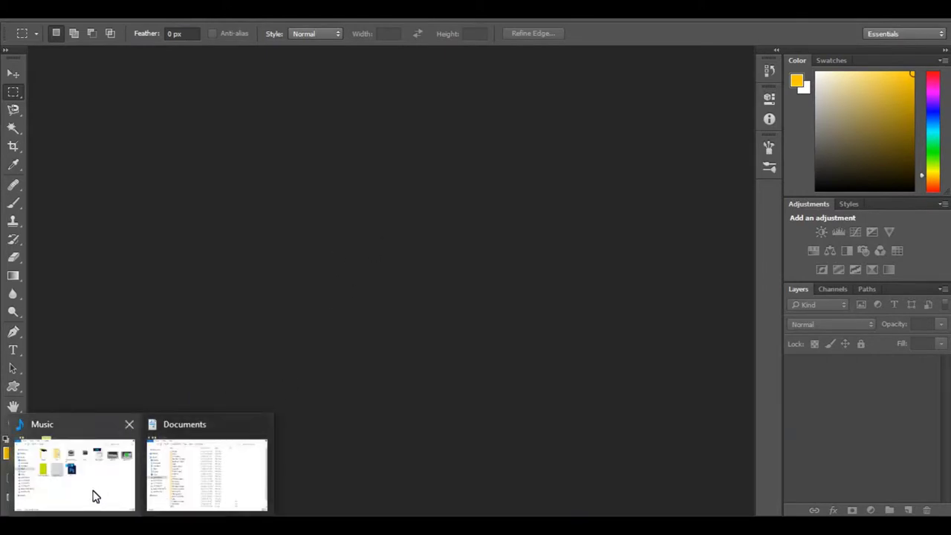
left_click(91, 495)
left_click_drag(399, 236, 147, 265)
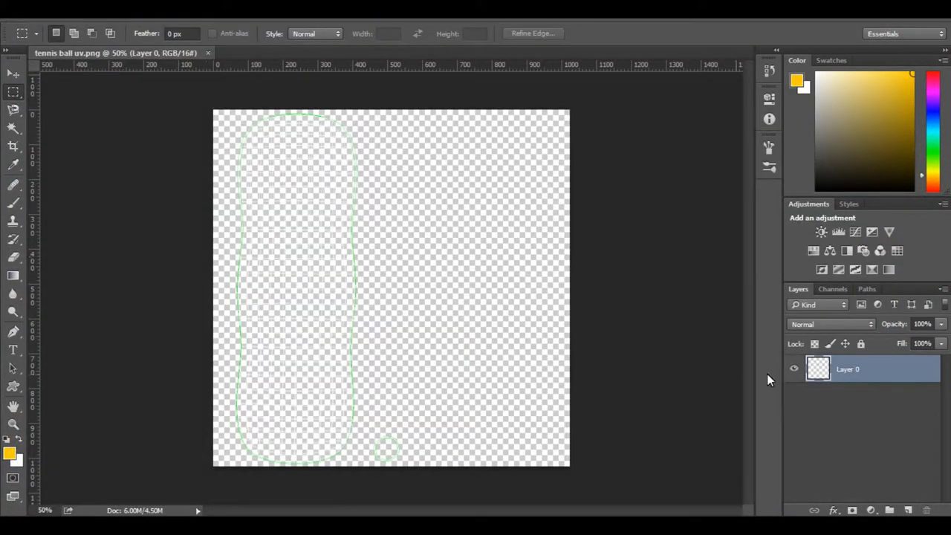
left_click_drag(864, 373, 907, 510)
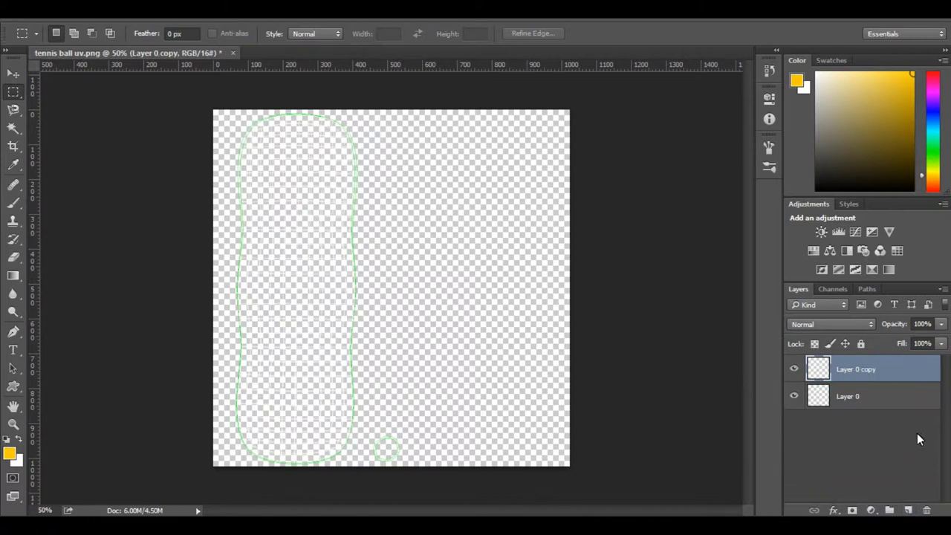
Fill Layer 0 with black and place the tennis ball texture file into the canvas.
left_click(884, 396)
key("d")
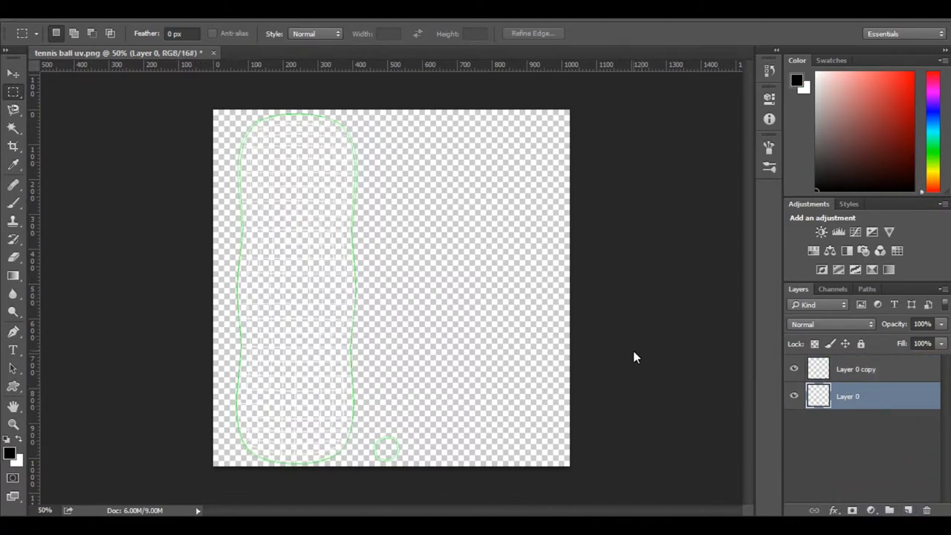
key("alt+BackSpace")
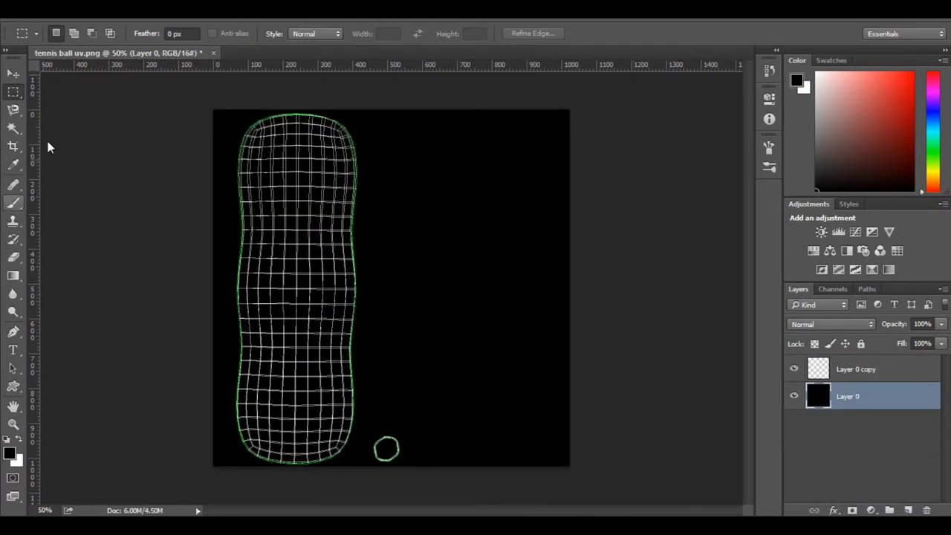
left_click(15, 74)
left_click(863, 367)
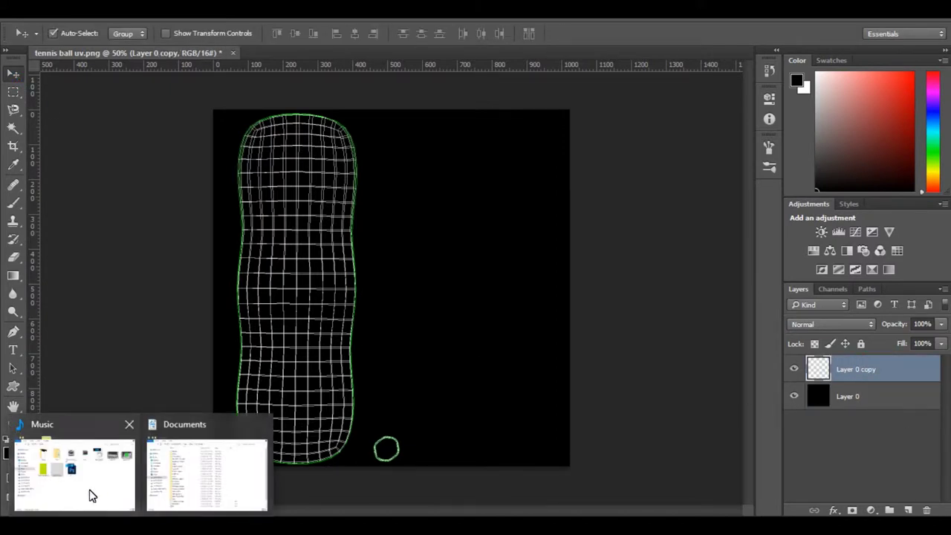
left_click(89, 491)
left_click(336, 212)
left_click(127, 274)
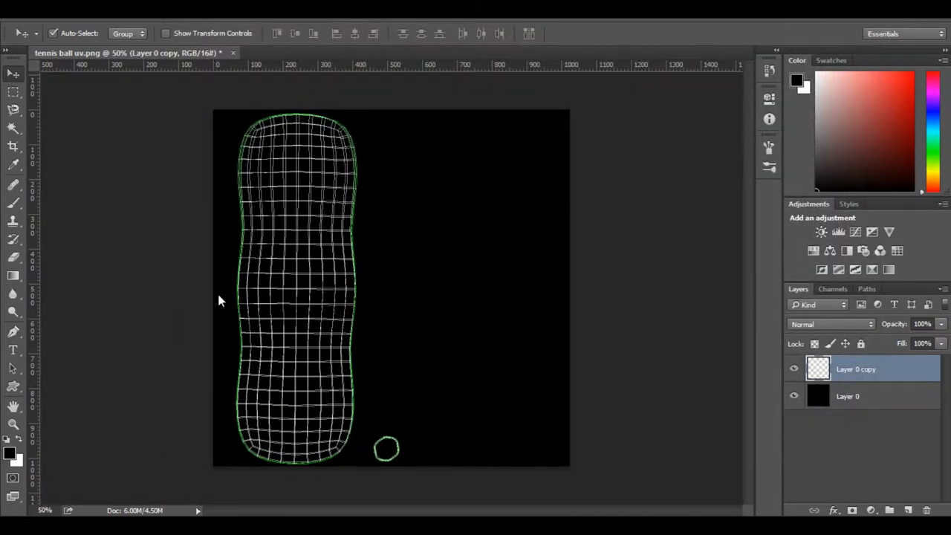
left_click_drag(458, 311, 386, 311)
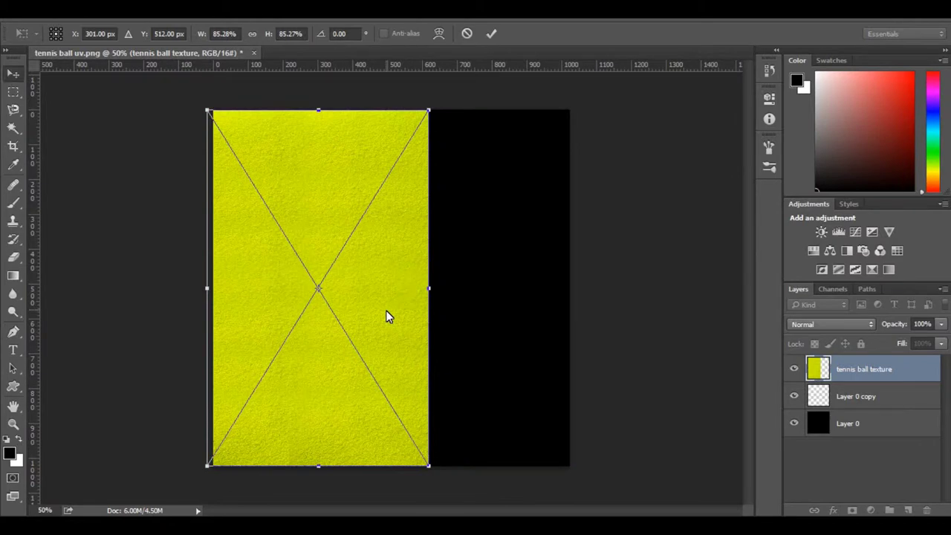
key("Return")
Fill Layer 0 with white and shift the tennis ball texture left over the UV strip.
left_click(869, 429)
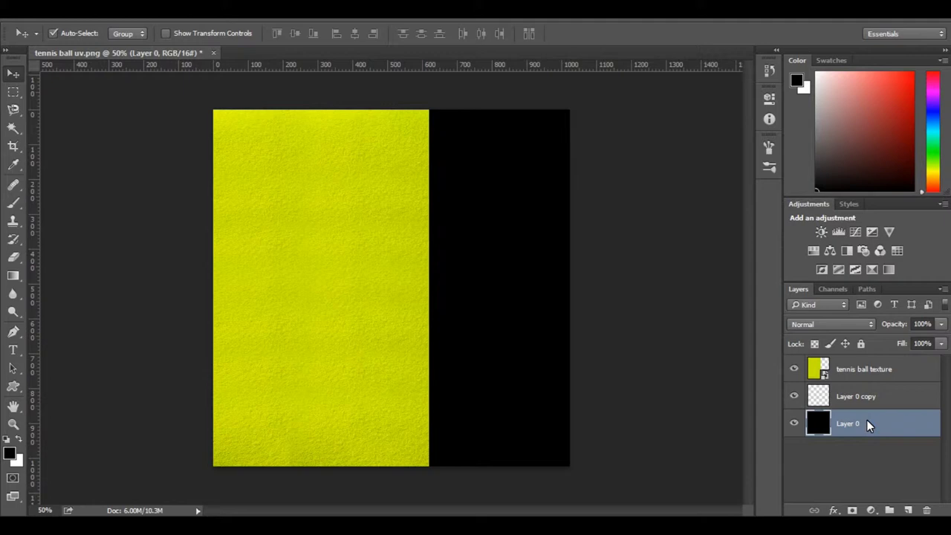
key("ctrl+BackSpace")
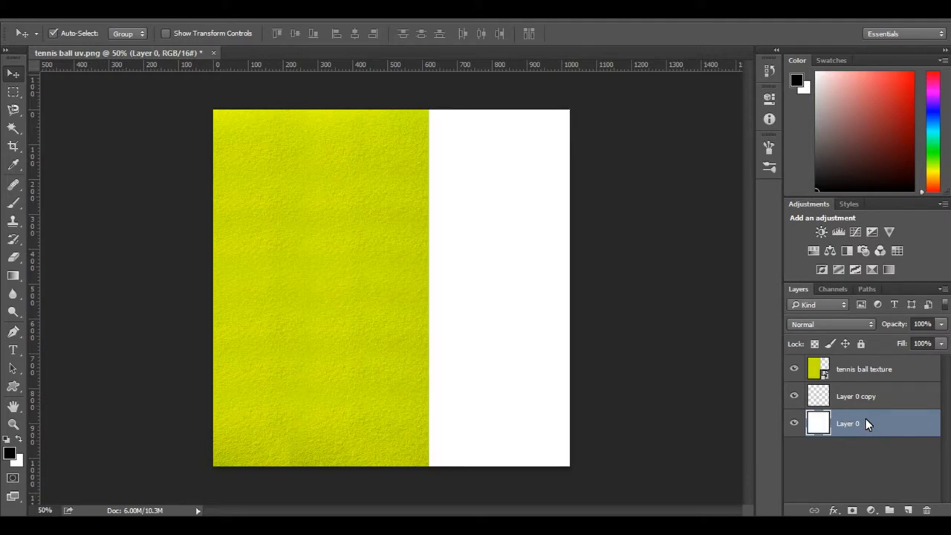
left_click(408, 354)
left_click(793, 368)
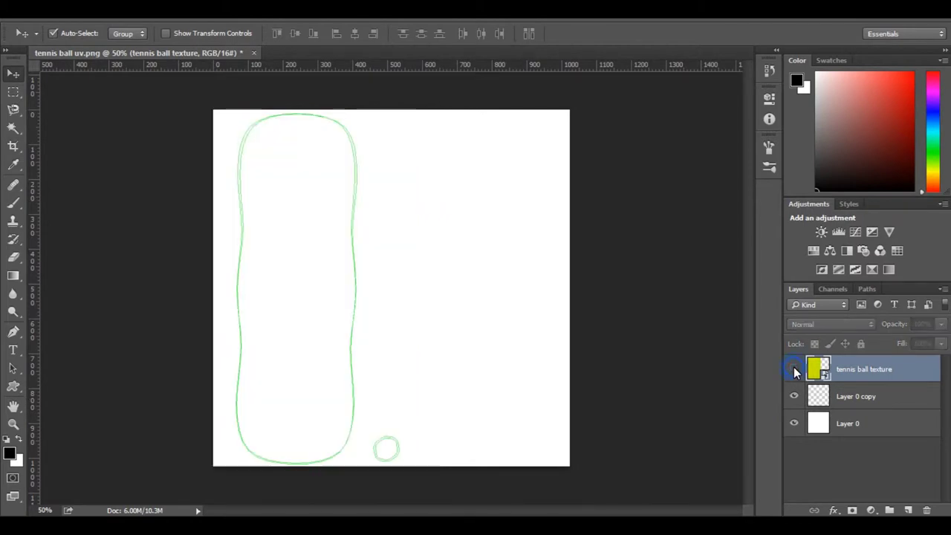
left_click(794, 368)
mouse_move(374, 376)
left_mouse_down()
mouse_move(310, 375)
mouse_move(310, 364)
left_mouse_up()
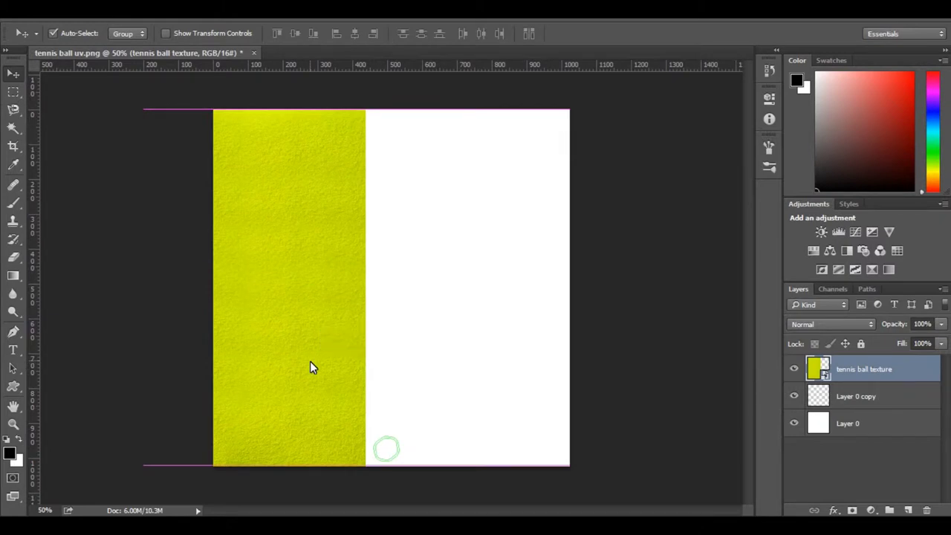
left_click(389, 370)
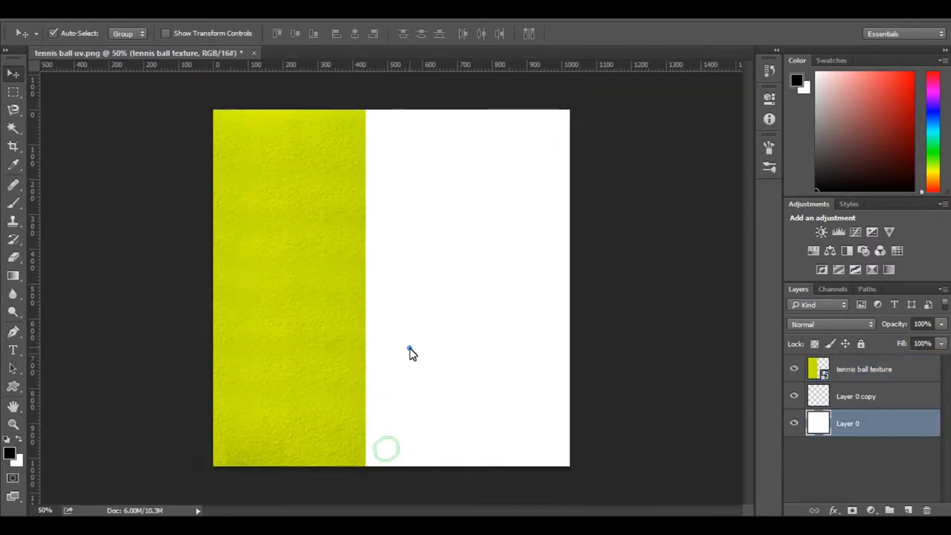
scroll(409, 352, "down", 1, "alt")
Save a JPEG copy named 'tennis ball diffuse' at quality 12 in the Music folder.
key("ctrl+shift+s")
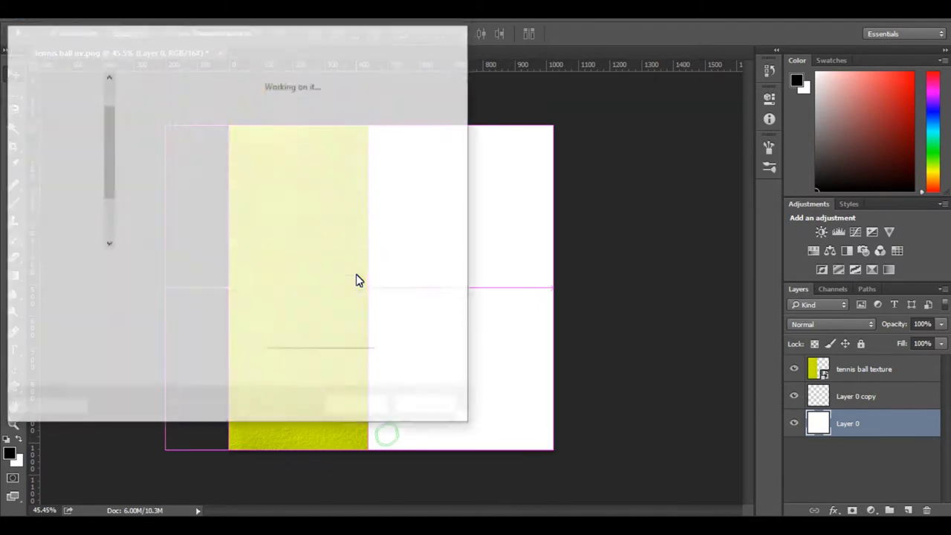
left_click(175, 265)
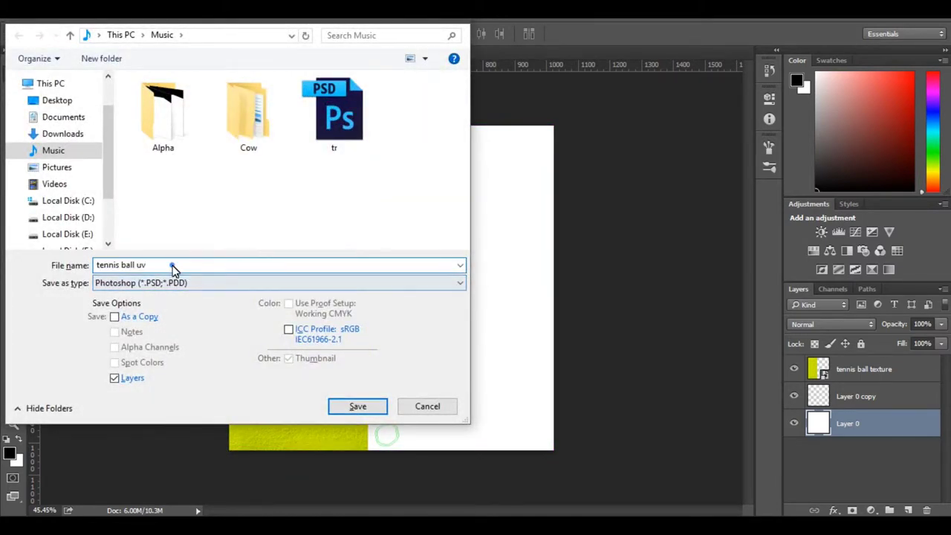
key("BackSpace")
key("BackSpace")
type("diffuse")
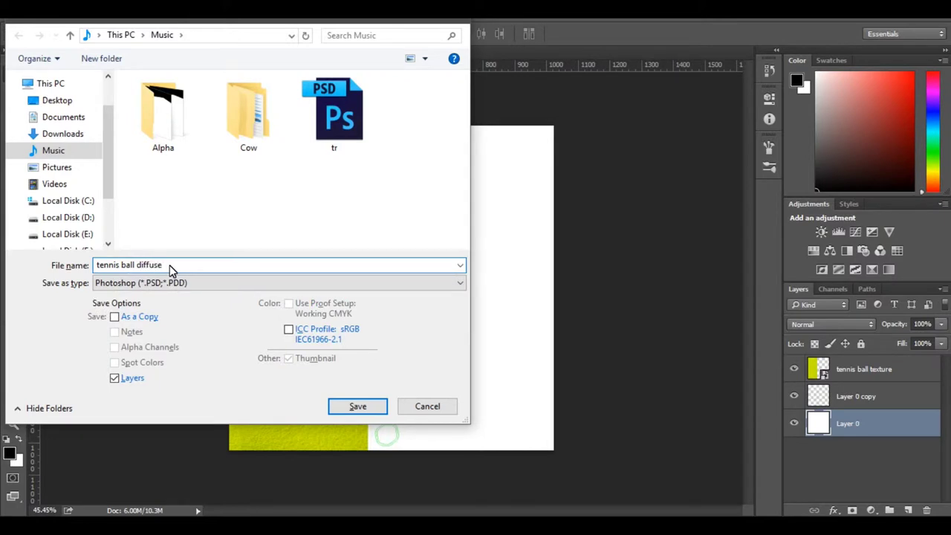
left_click(192, 283)
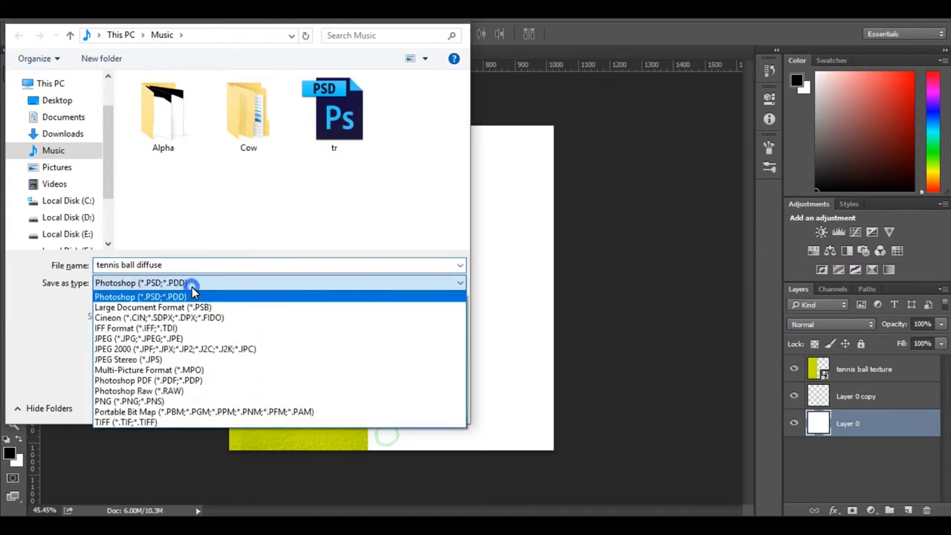
left_click(156, 341)
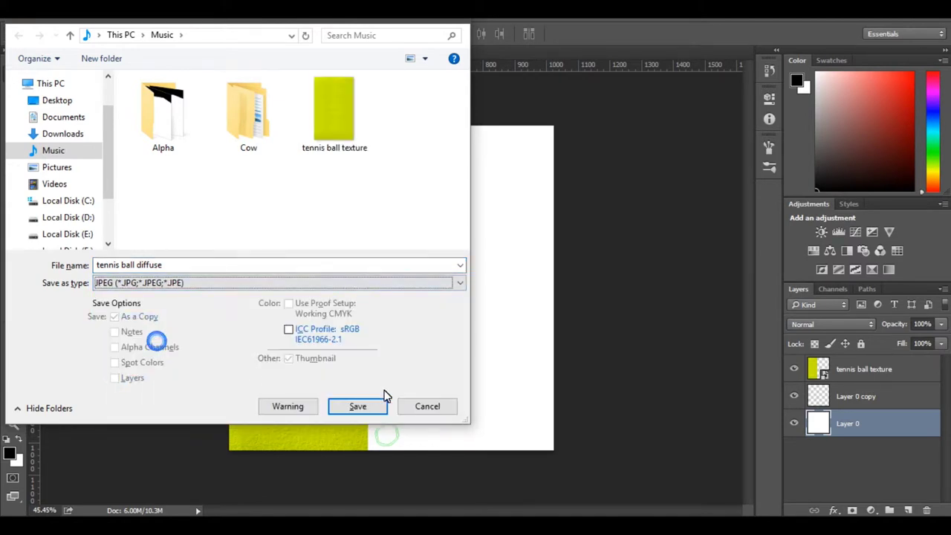
left_click(355, 410)
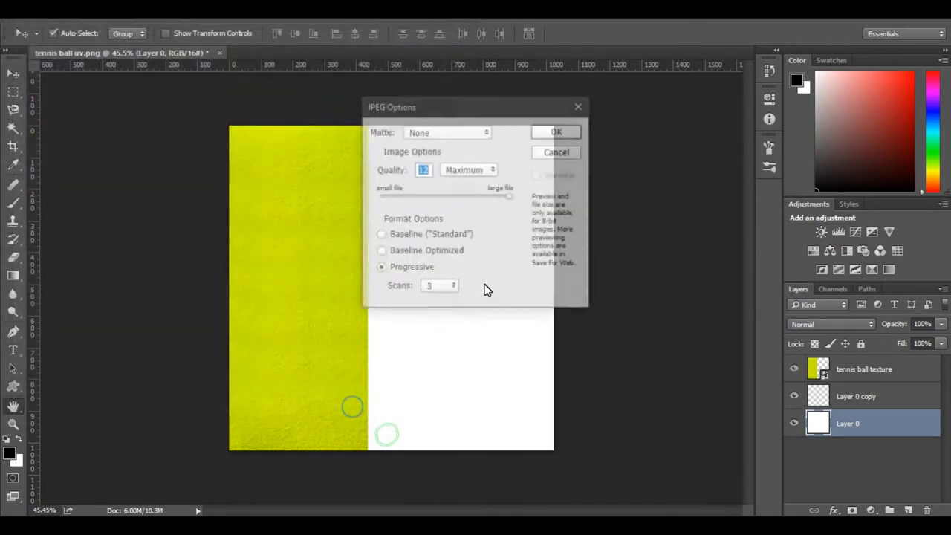
left_click(559, 132)
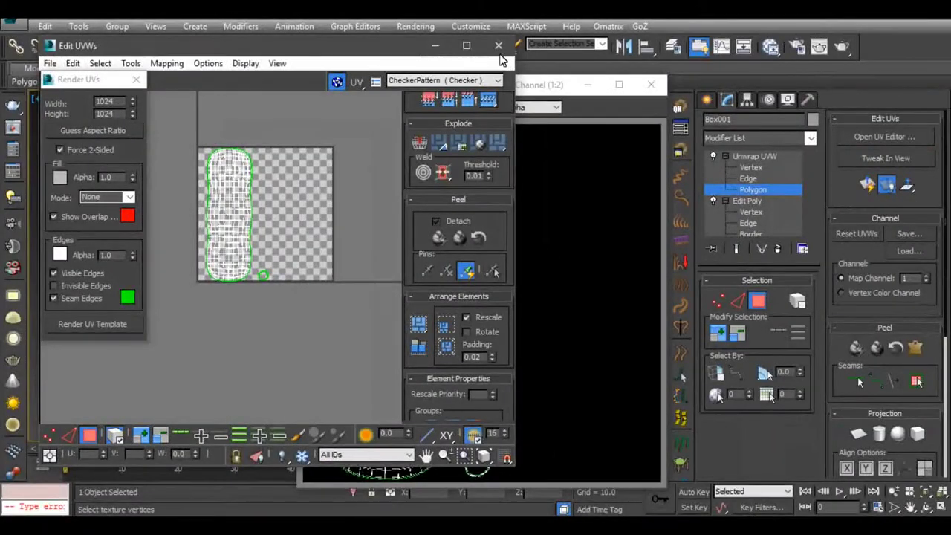
Close the UV windows and collapse Box001's modifier stack into an Editable Poly.
left_click(502, 52)
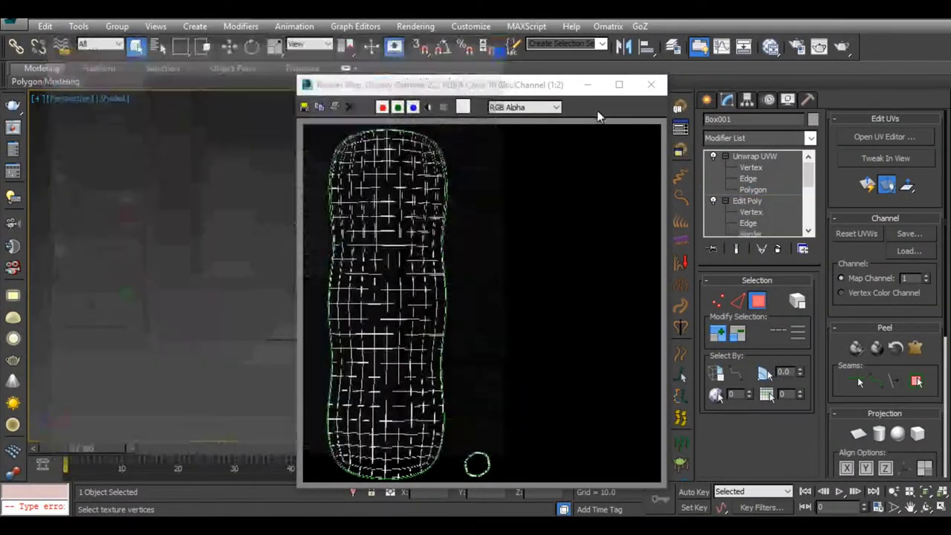
left_click(651, 85)
left_click(752, 155)
left_click(727, 156)
left_click(725, 167)
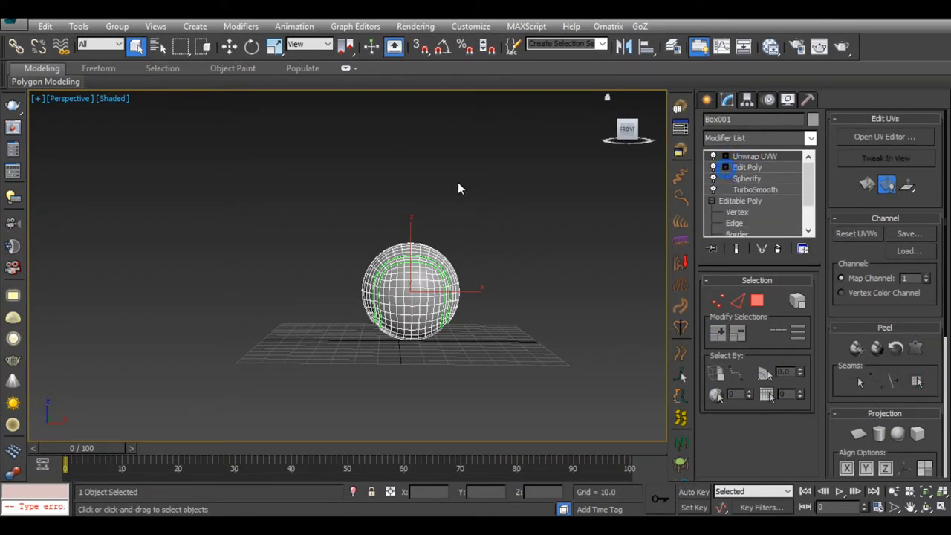
right_click(452, 176)
left_click(651, 315)
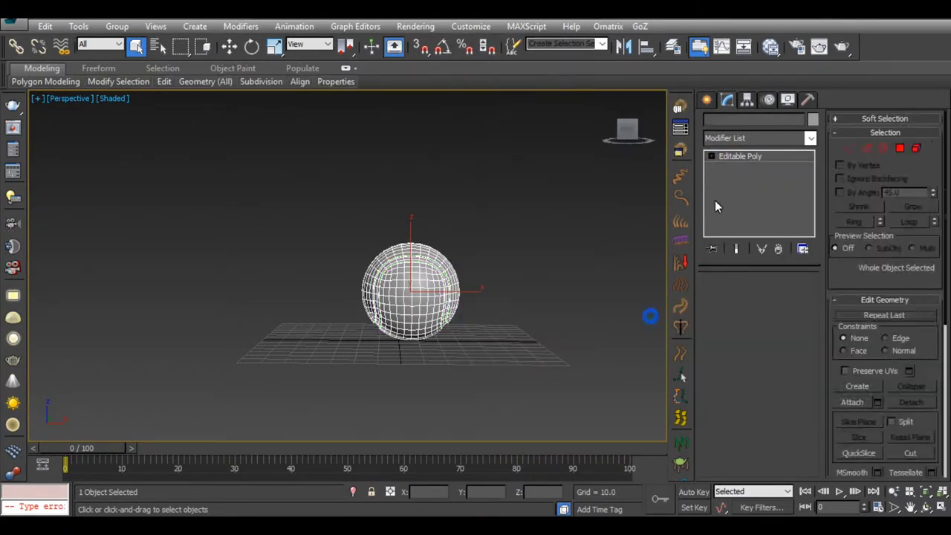
Add a TurboSmooth modifier to the tennis ball.
left_click(746, 141)
scroll(752, 298, "down", 10)
scroll(751, 297, "down", 10)
scroll(754, 297, "down", 5)
left_click(737, 287)
Deselect the ball, enable the safe frame, and frame the ball large in Perspective.
key("w")
left_click(482, 236)
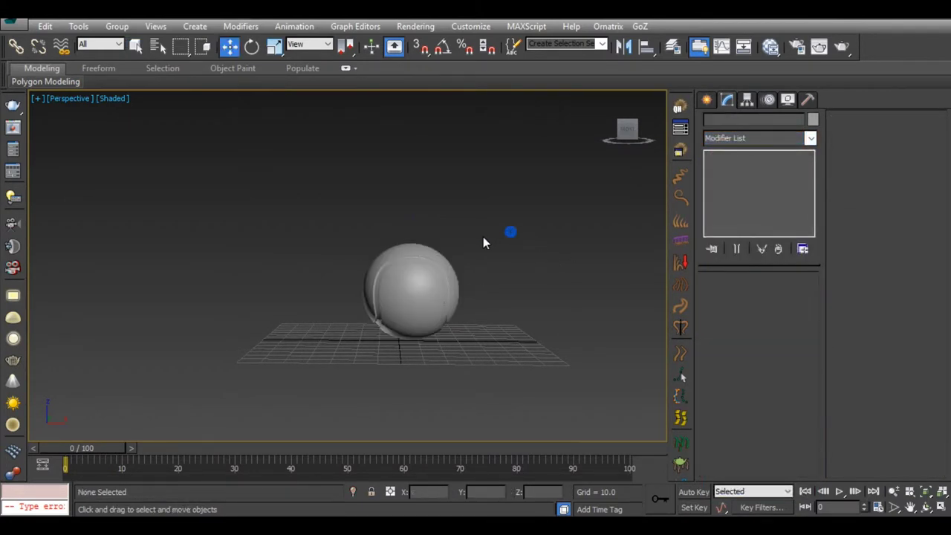
scroll(483, 236, "up", 3)
middle_click_drag(434, 295, 490, 218)
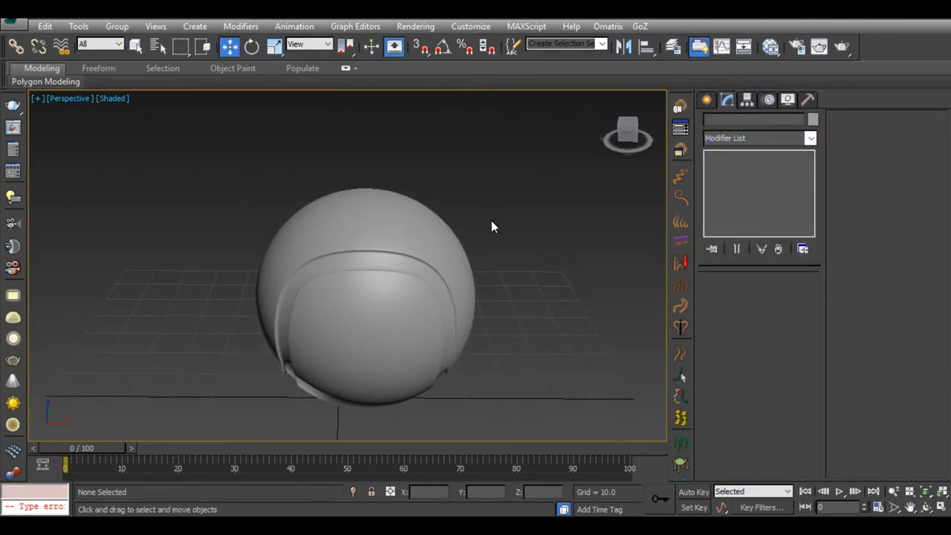
key("shift+f")
mouse_move(438, 274)
middle_mouse_down("alt")
mouse_move(446, 234)
mouse_move(443, 276)
mouse_move(465, 297)
mouse_move(486, 281)
middle_mouse_up("alt")
scroll(465, 300, "up", 3)
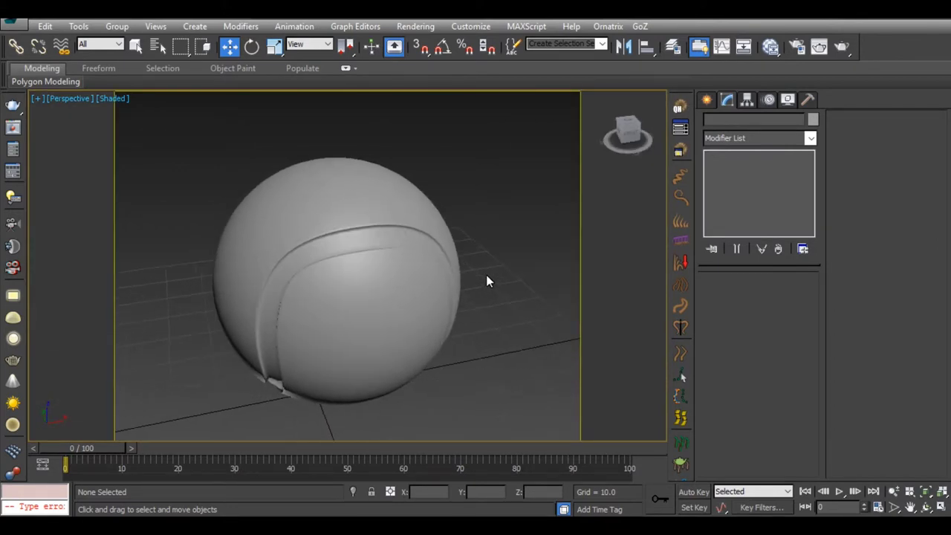
Create a VRayPlane beside the tennis ball.
left_click(711, 106)
left_click(717, 147)
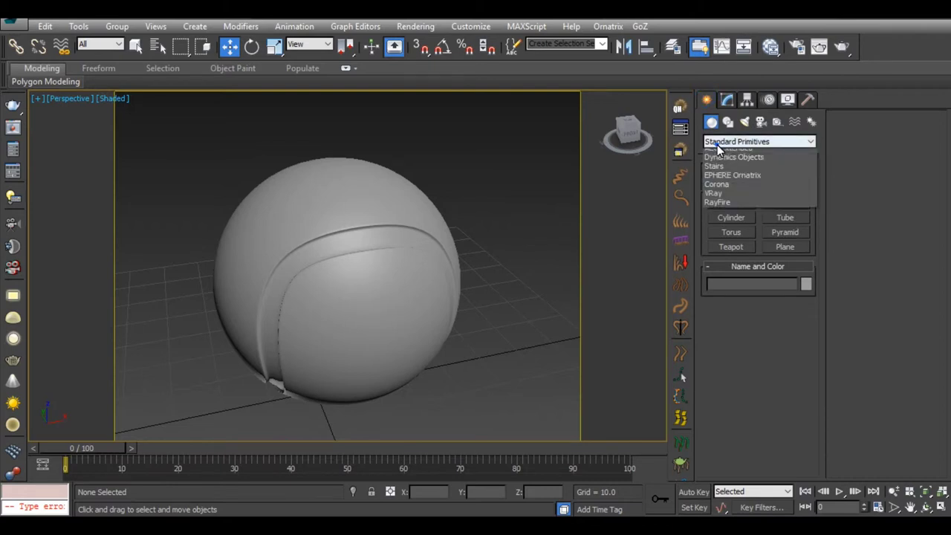
left_click(722, 289)
left_click(786, 218)
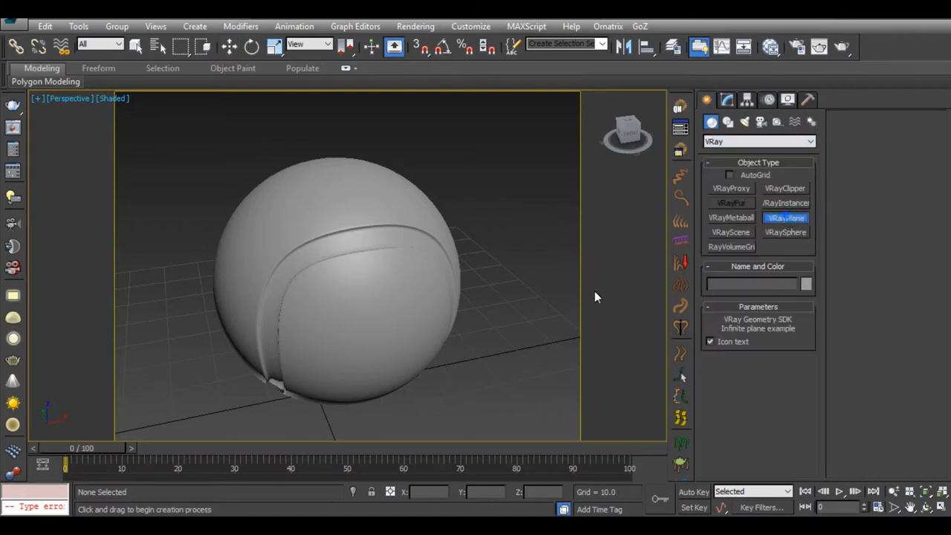
left_click(531, 297)
right_click(548, 242)
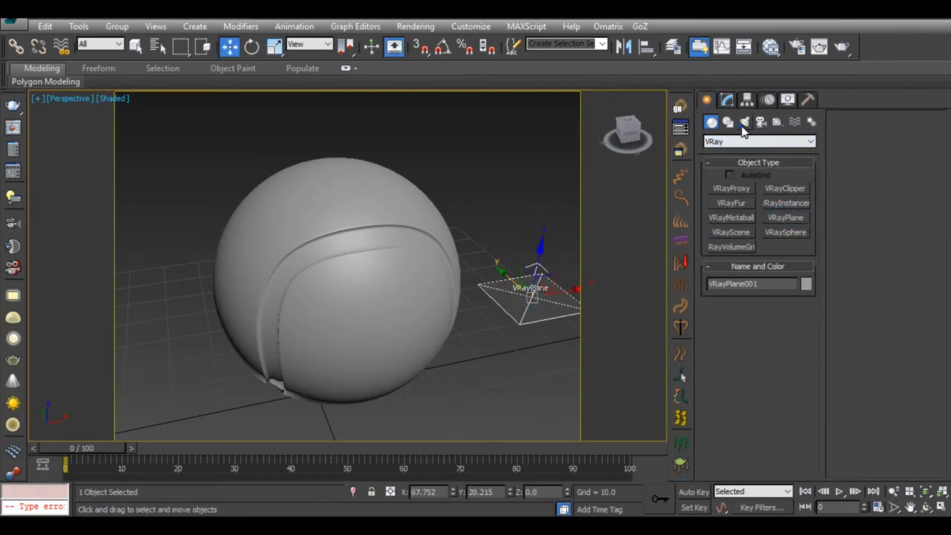
Create a VRayLight of type Dome with multiplier 2.0.
left_click(743, 122)
left_click(751, 142)
left_click(732, 183)
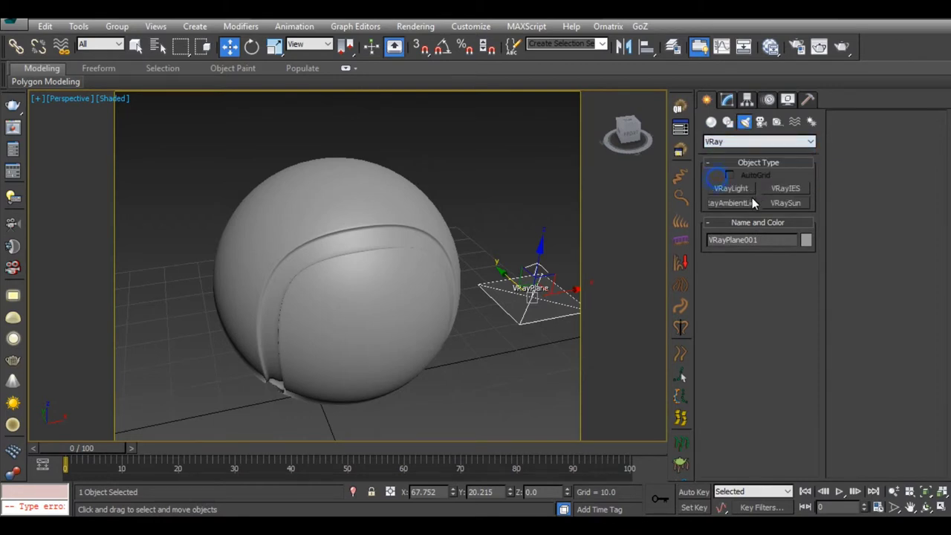
left_click(731, 188)
left_click(784, 279)
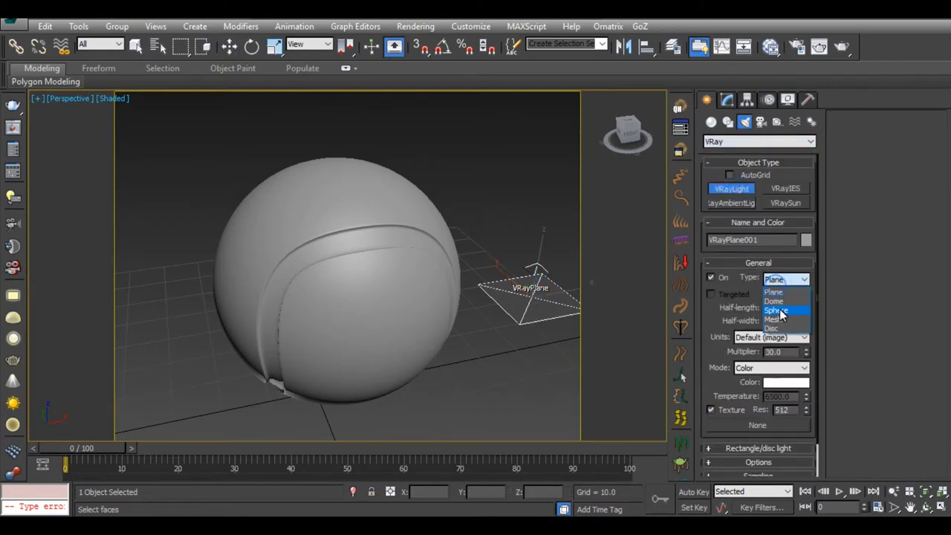
left_click(774, 282)
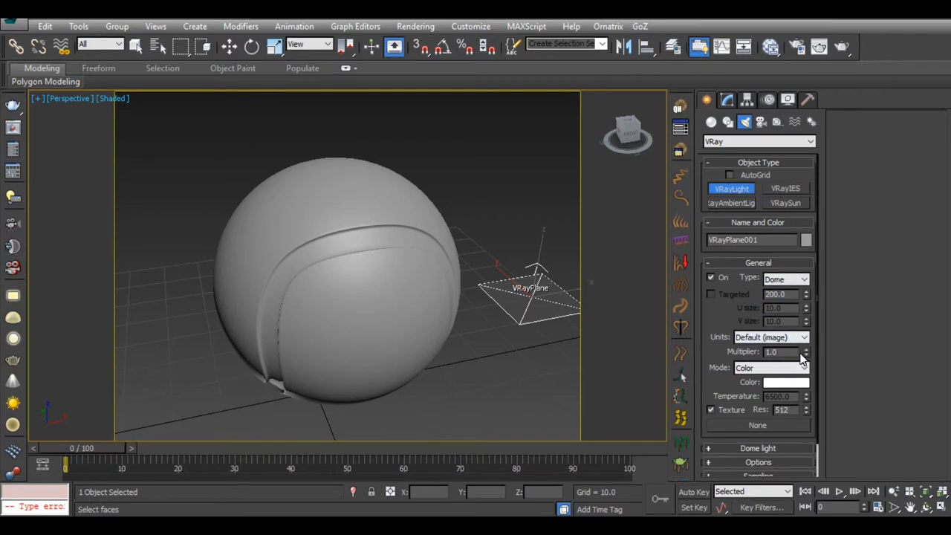
type("2")
key("Return")
left_click(165, 323)
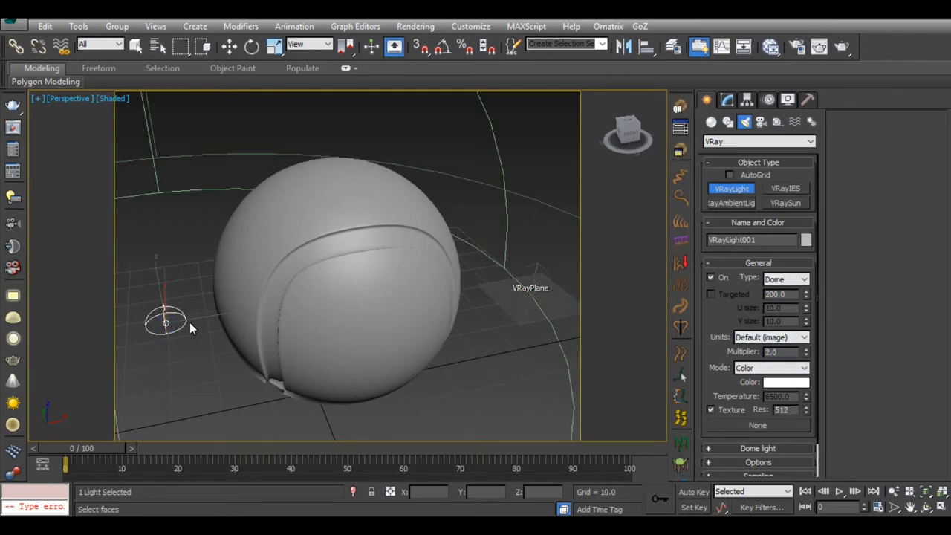
key("w")
Give the dome light a VRayHDRI texture loaded from E:\Max Project\Files\Bridge.exr.
left_click(727, 100)
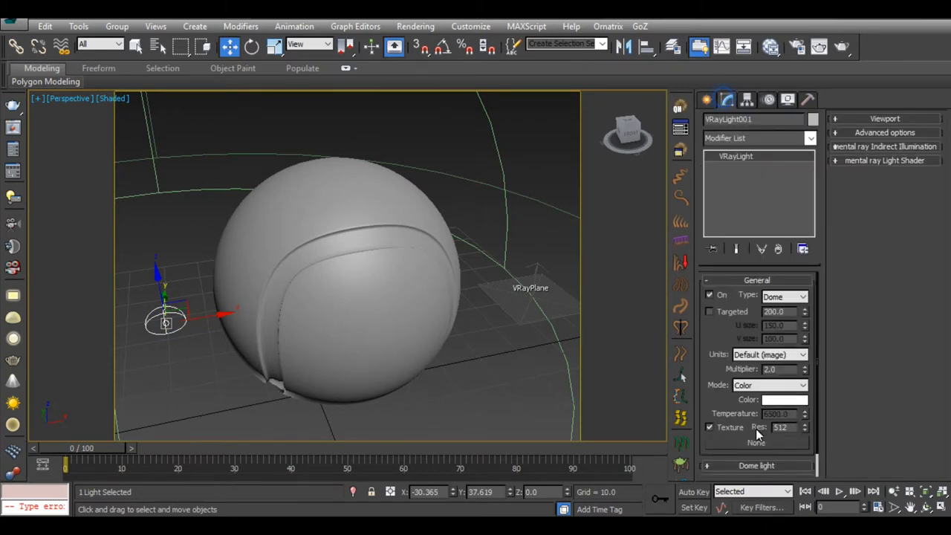
left_click(754, 442)
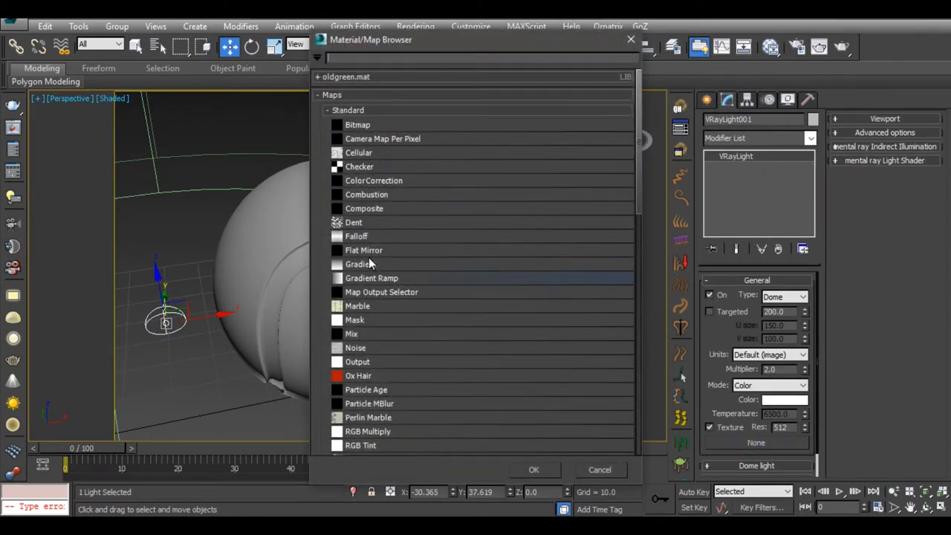
left_click(336, 112)
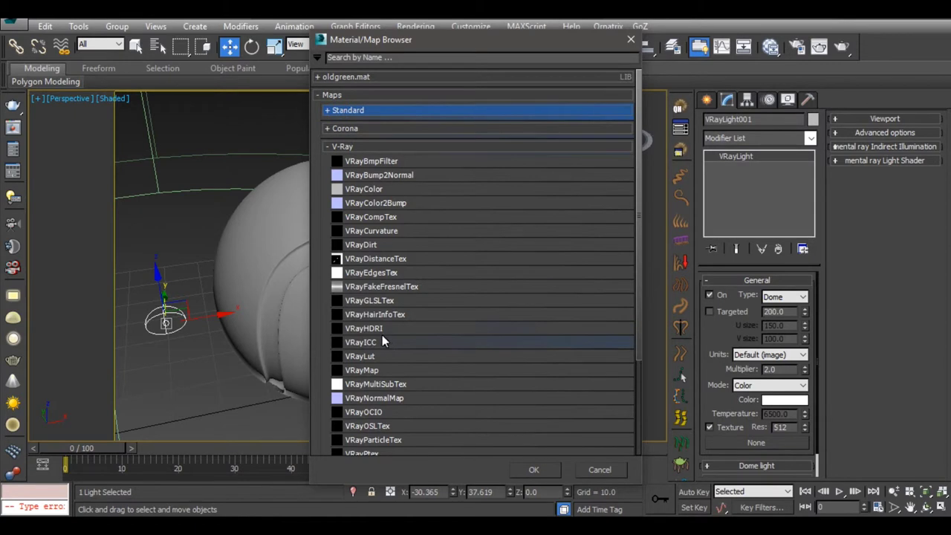
double_click(372, 329)
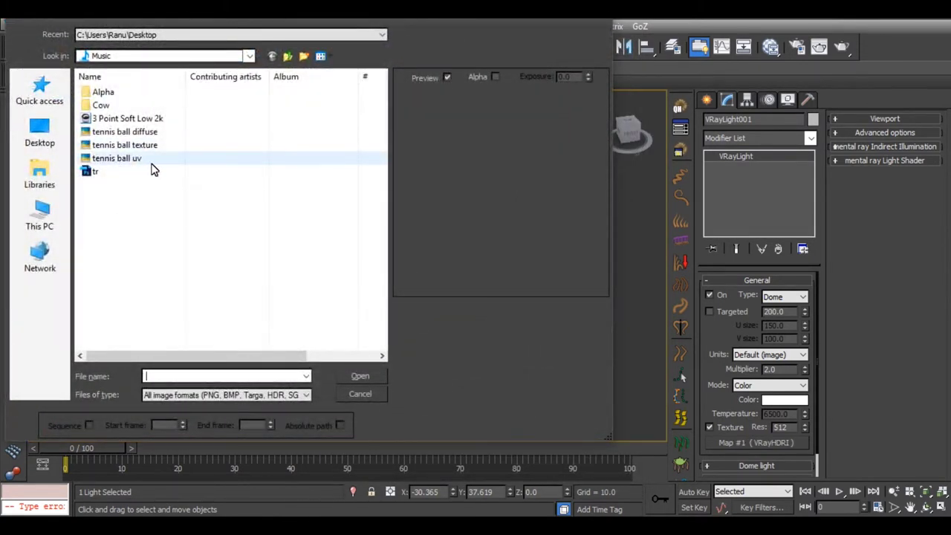
left_click(39, 217)
double_click(153, 189)
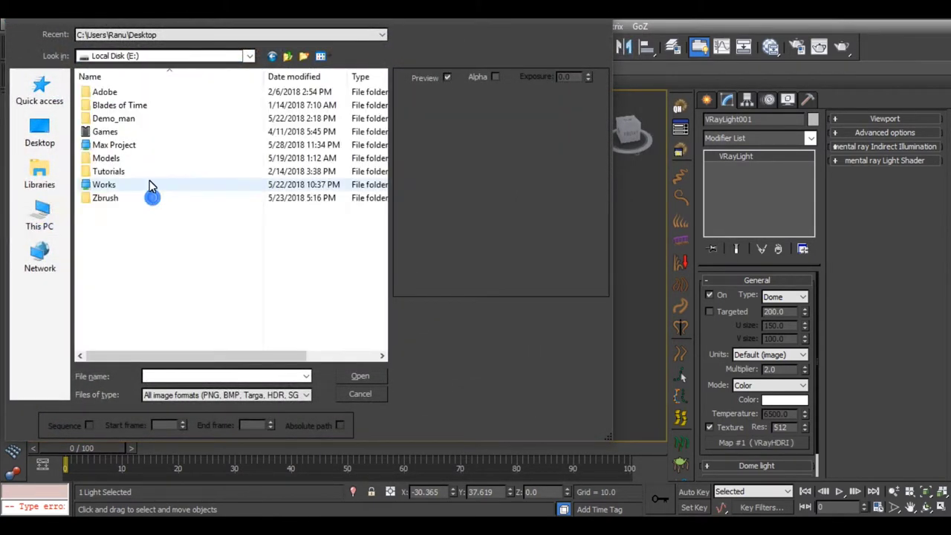
double_click(113, 145)
double_click(111, 108)
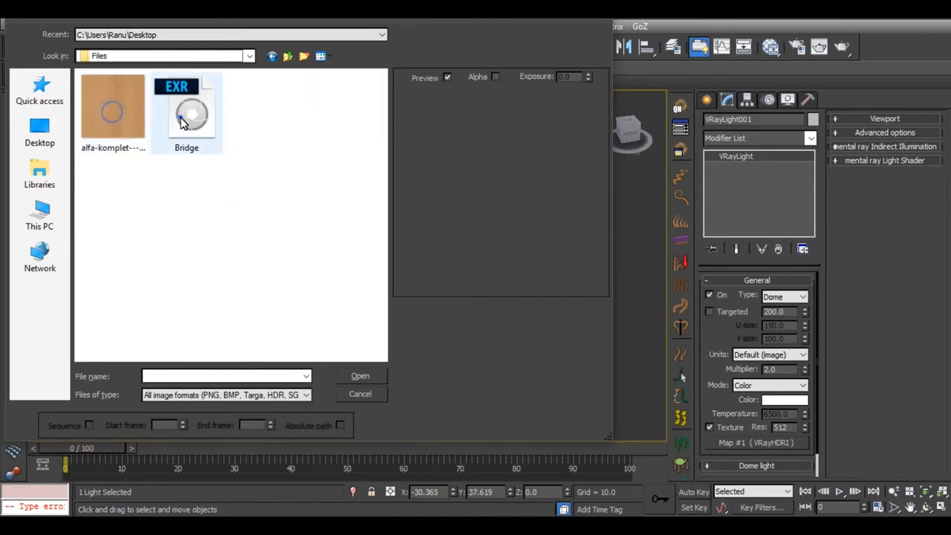
double_click(182, 122)
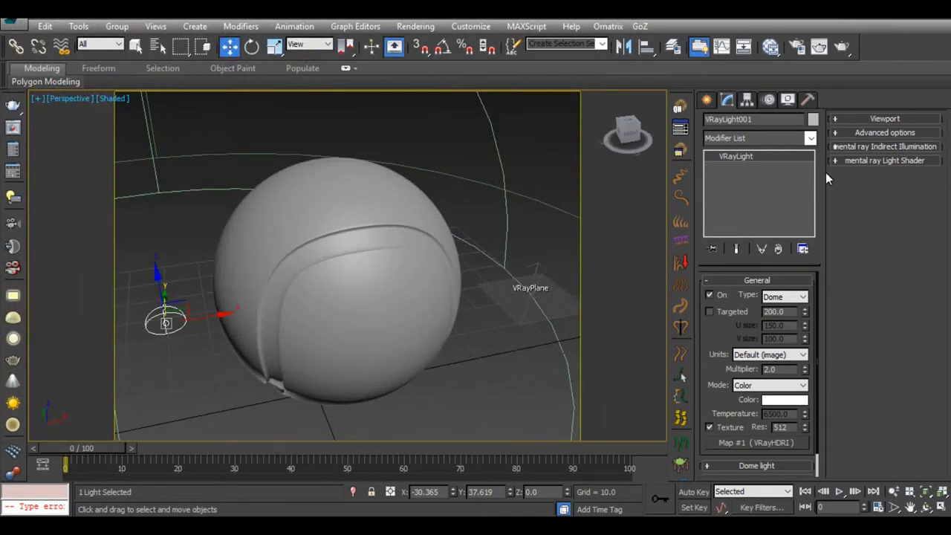
Create a VRayMtl (Material #25) in the Slate Material Editor and assign it to the ball.
left_click(771, 46)
mouse_move(570, 19)
left_mouse_down()
mouse_move(624, 63)
mouse_move(729, 43)
left_mouse_up()
scroll(494, 320, "down", 5)
left_click_drag(466, 192, 618, 185)
left_click(364, 235)
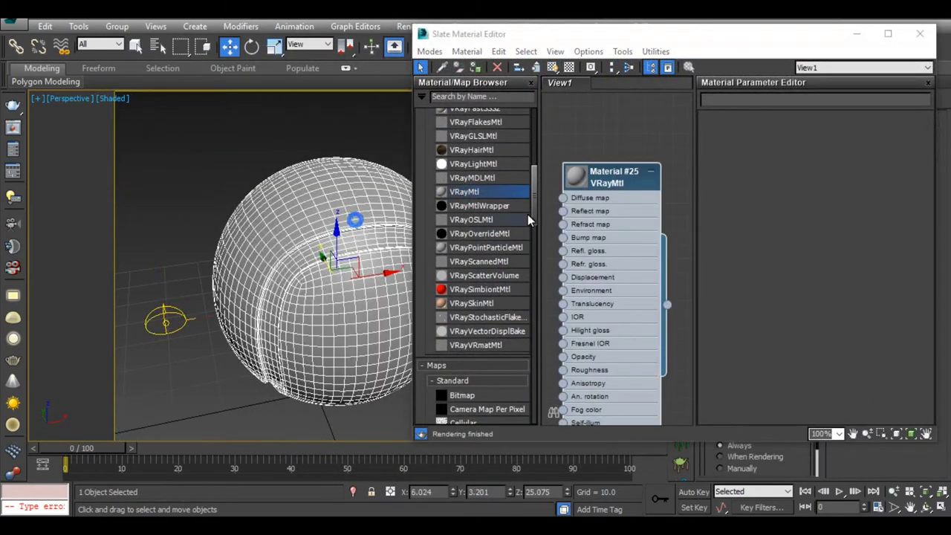
right_click(613, 171)
left_click(631, 166)
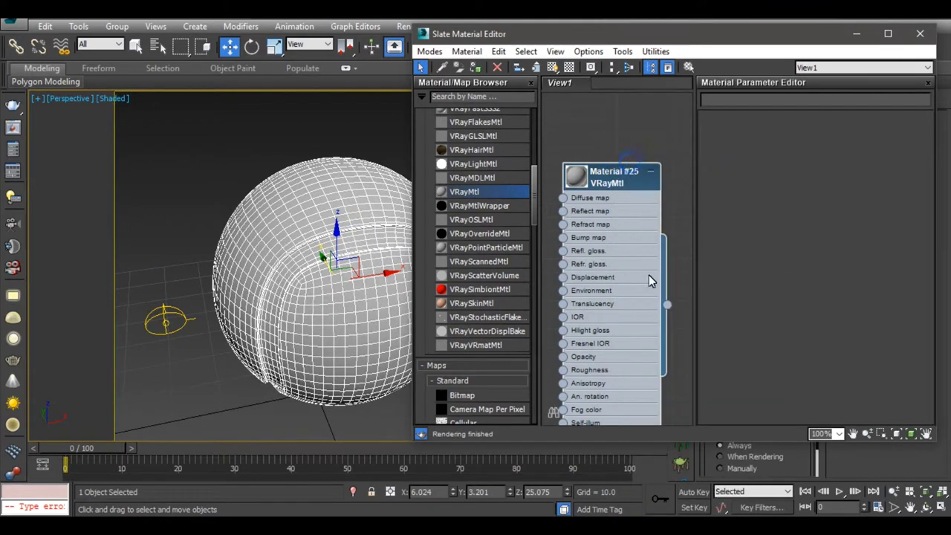
Map the material's Diffuse with a Bitmap using the tennis ball diffuse image from Music.
left_click_drag(626, 175, 654, 161)
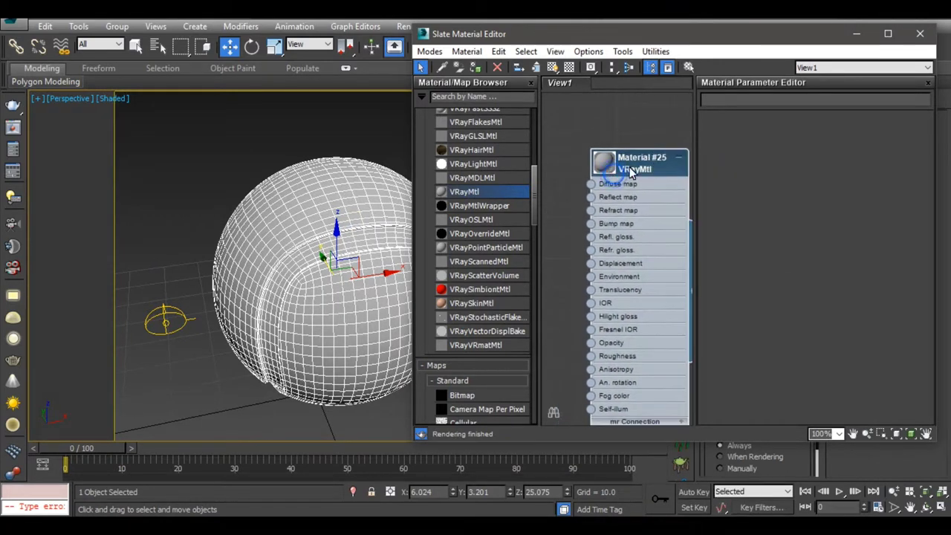
scroll(474, 171, "up", 10)
scroll(475, 173, "up", 3)
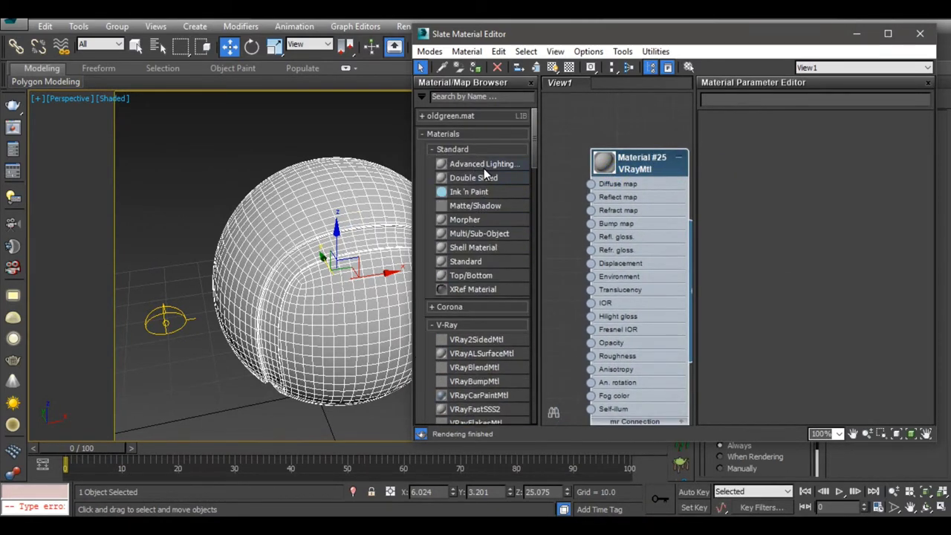
double_click(625, 179)
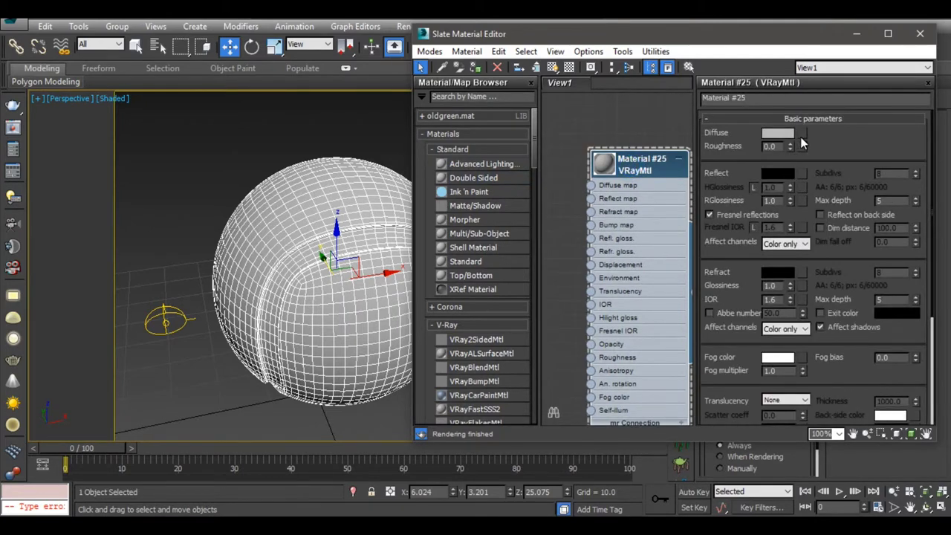
left_click(801, 136)
left_click(346, 110)
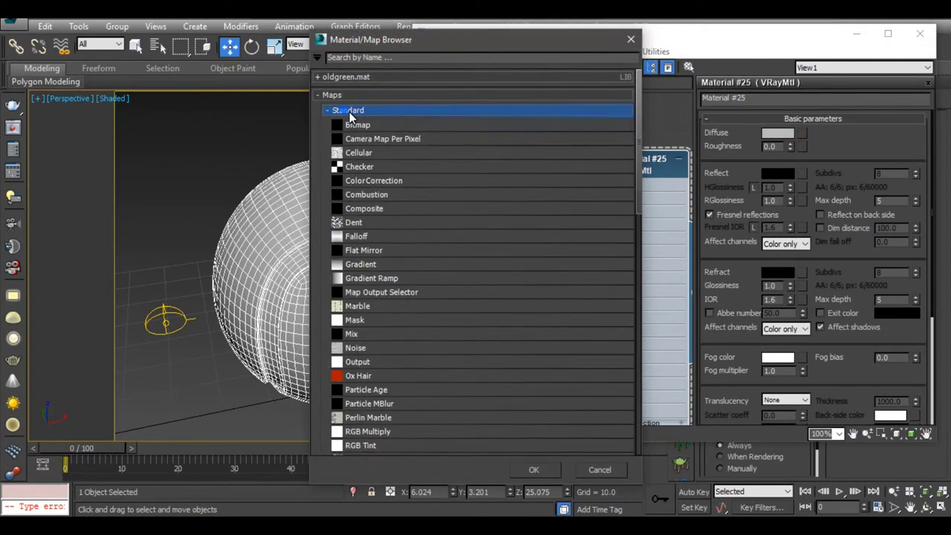
double_click(361, 124)
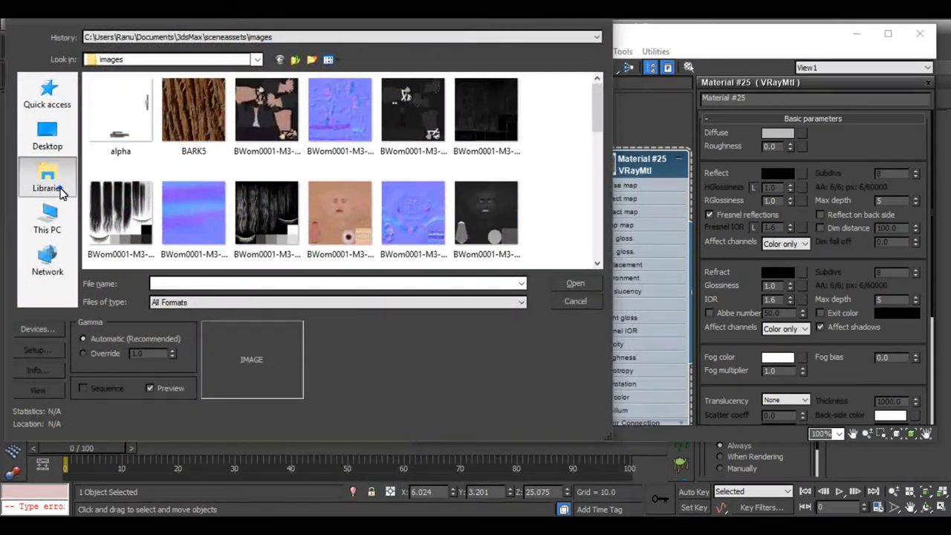
left_click(49, 179)
double_click(440, 95)
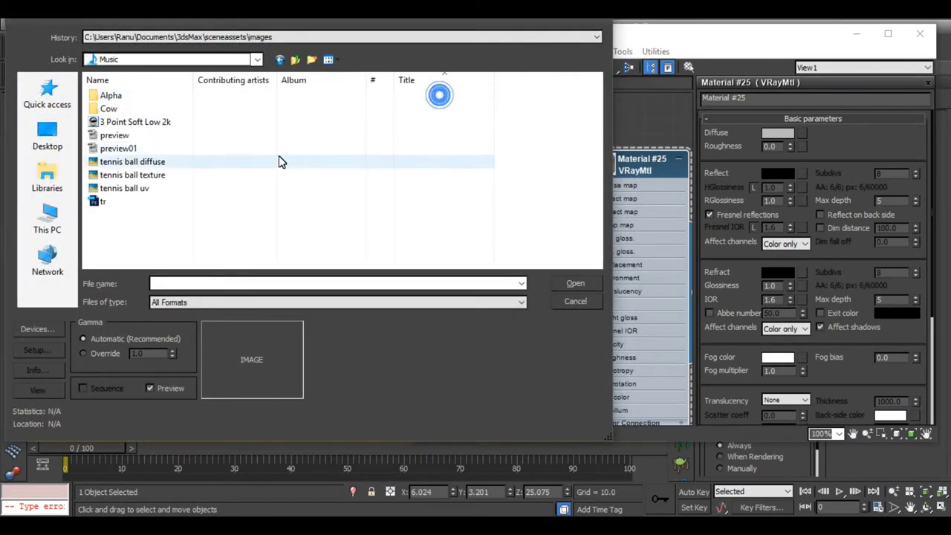
left_click(130, 161)
left_click(575, 286)
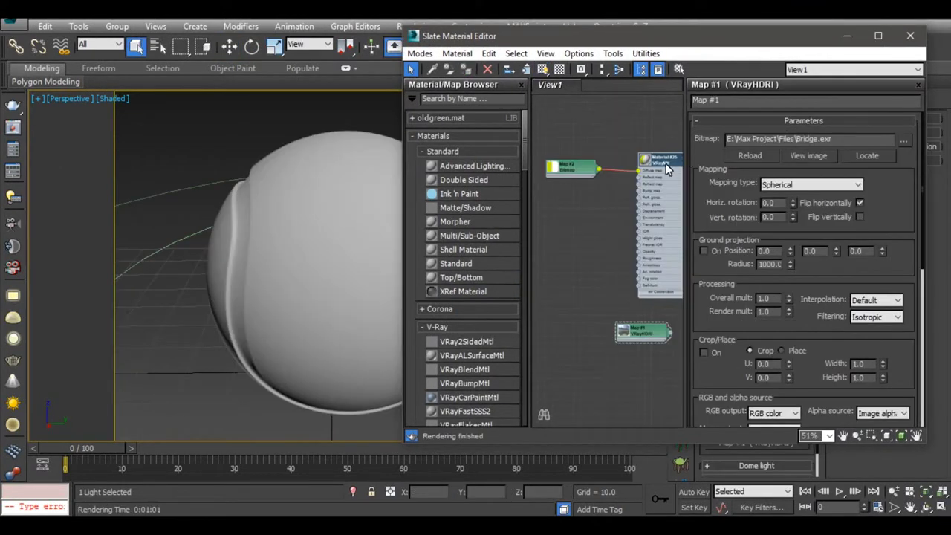
Show the shaded material on the ball in the viewport and close the editor.
left_click(662, 168)
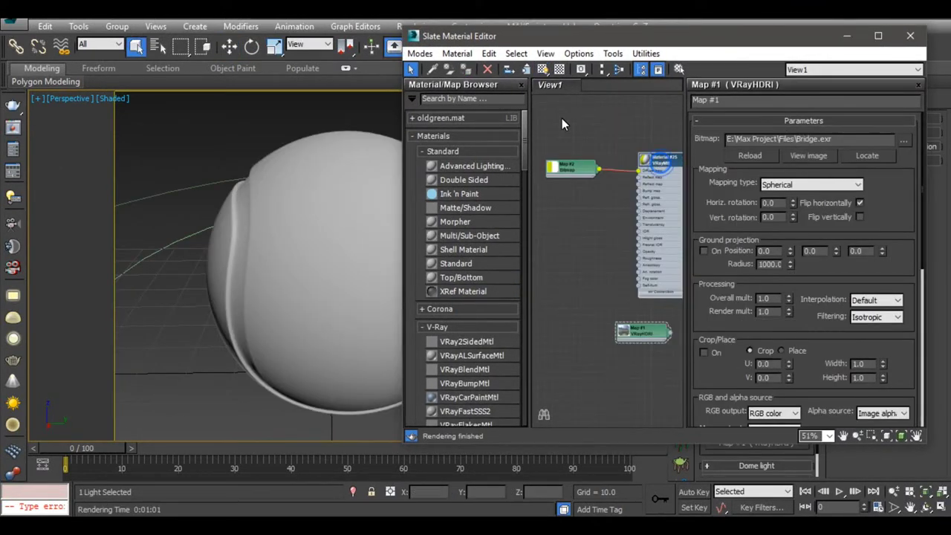
left_click(544, 70)
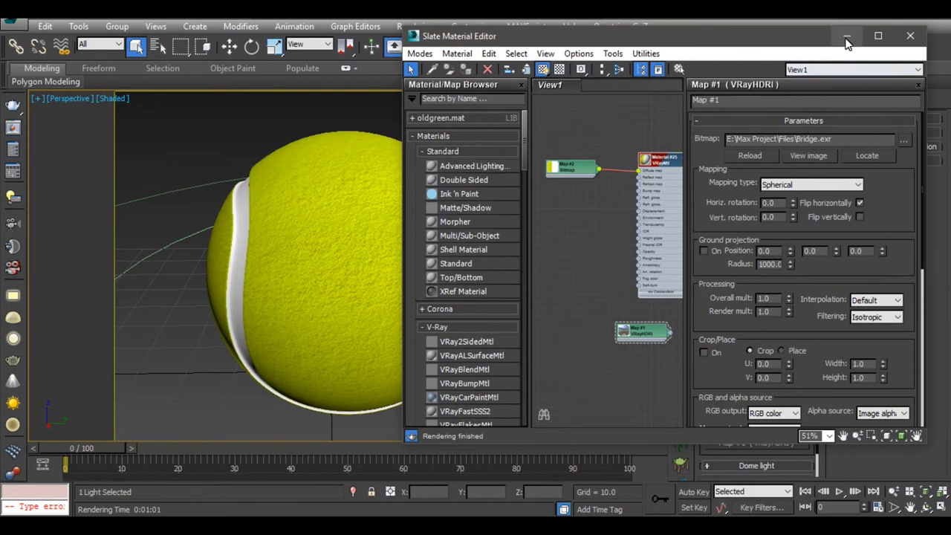
left_click(910, 36)
mouse_move(514, 263)
middle_mouse_down("alt")
mouse_move(509, 285)
mouse_move(513, 278)
middle_mouse_up("alt")
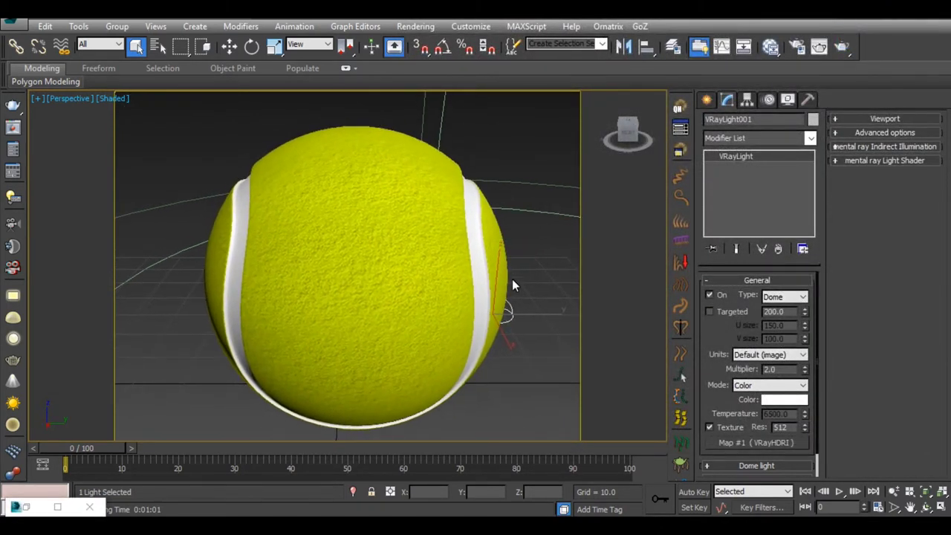
Start a V-Ray production render of the textured tennis ball scene.
left_click(842, 47)
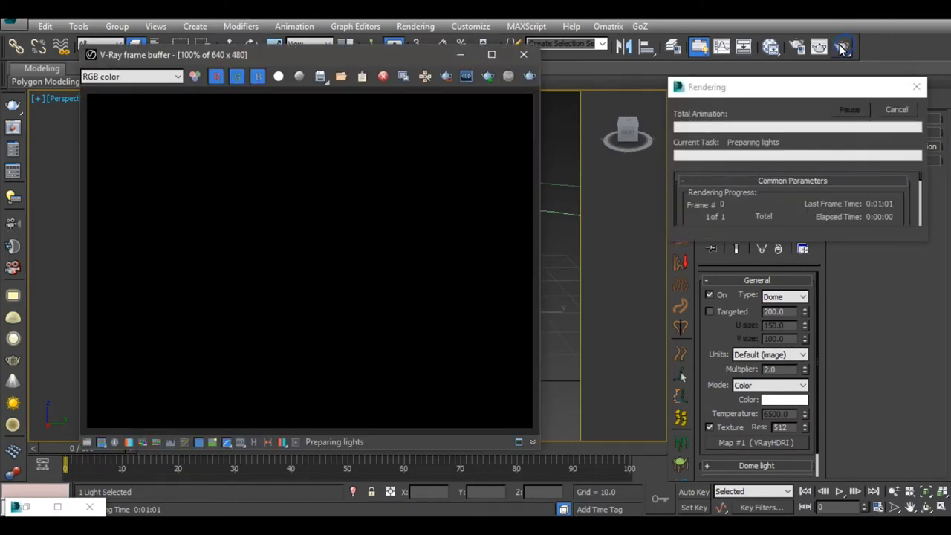